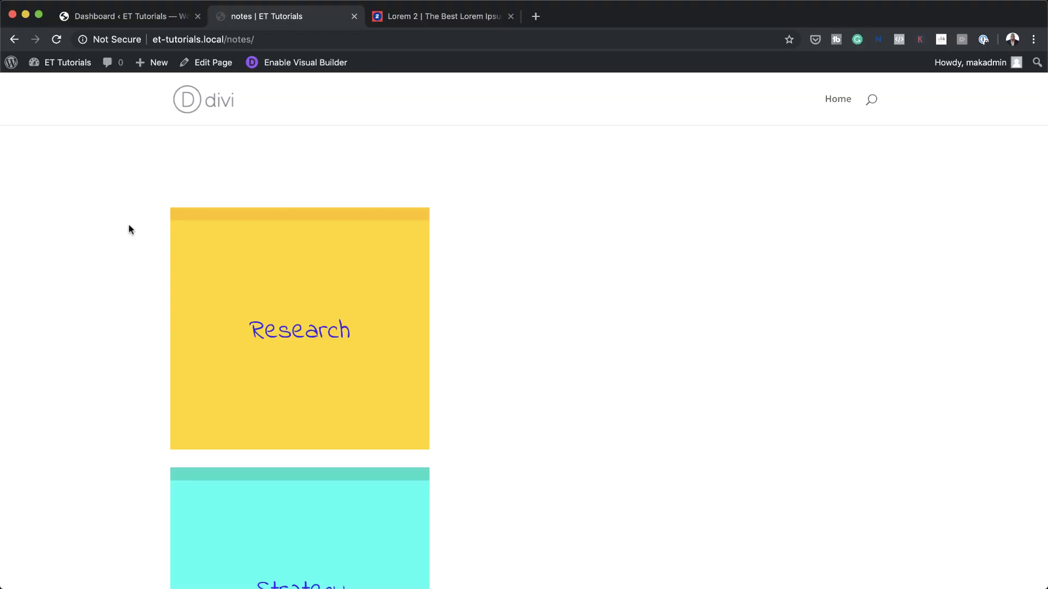
Look over the finished notes page with its stacked Research, Strategy and Action sticky notes.
{"action": "scroll", "coordinate": [129, 224], "scroll_direction": "down", "scroll_amount": 10}
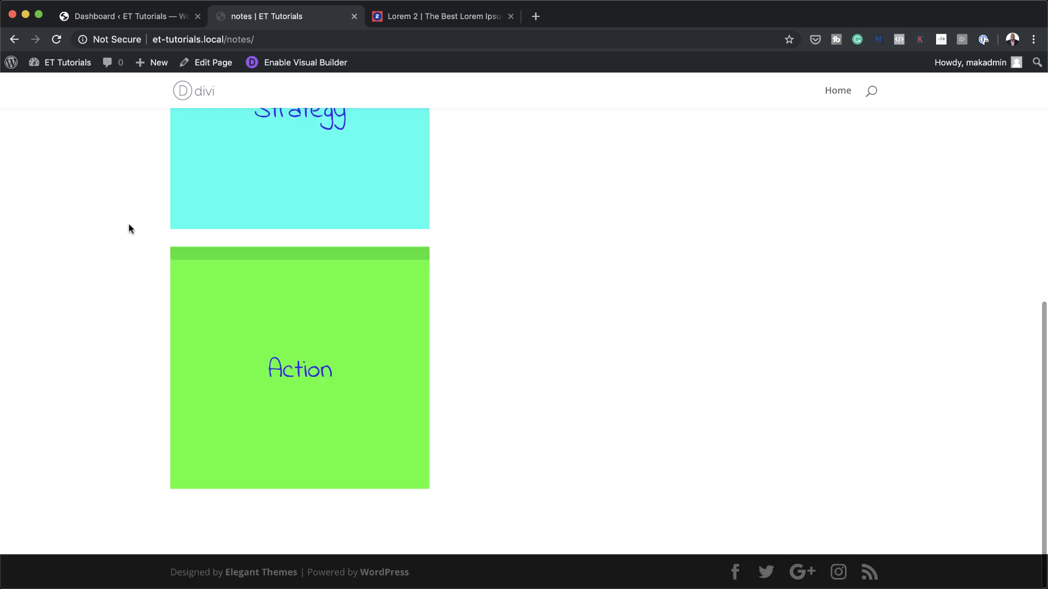
{"action": "left_click", "coordinate": [187, 206]}
{"action": "left_click", "coordinate": [277, 161]}
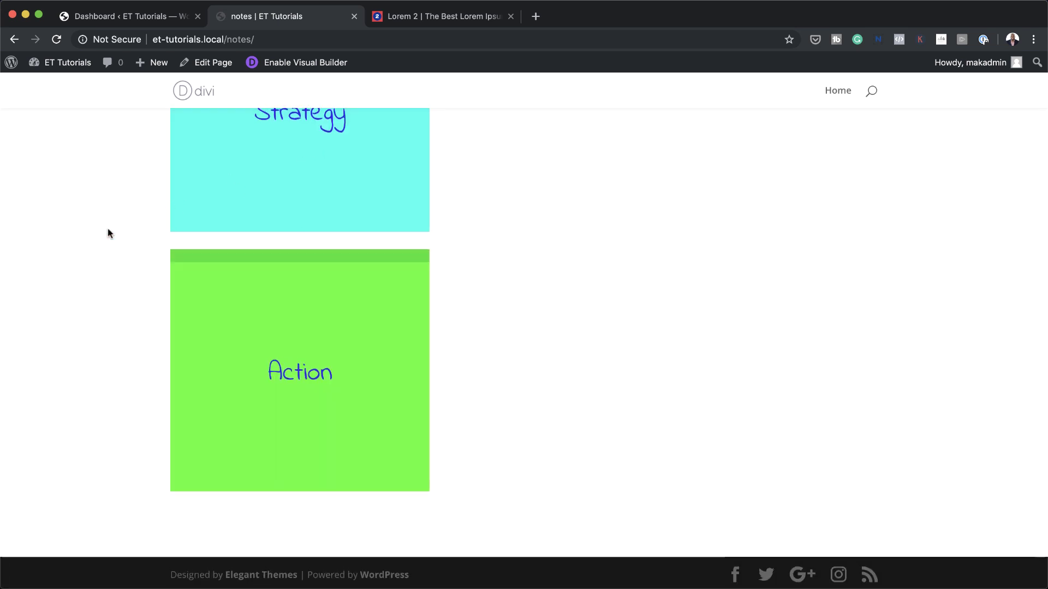
{"action": "scroll", "coordinate": [107, 232], "scroll_direction": "up", "scroll_amount": 6}
{"action": "left_click", "coordinate": [290, 183]}
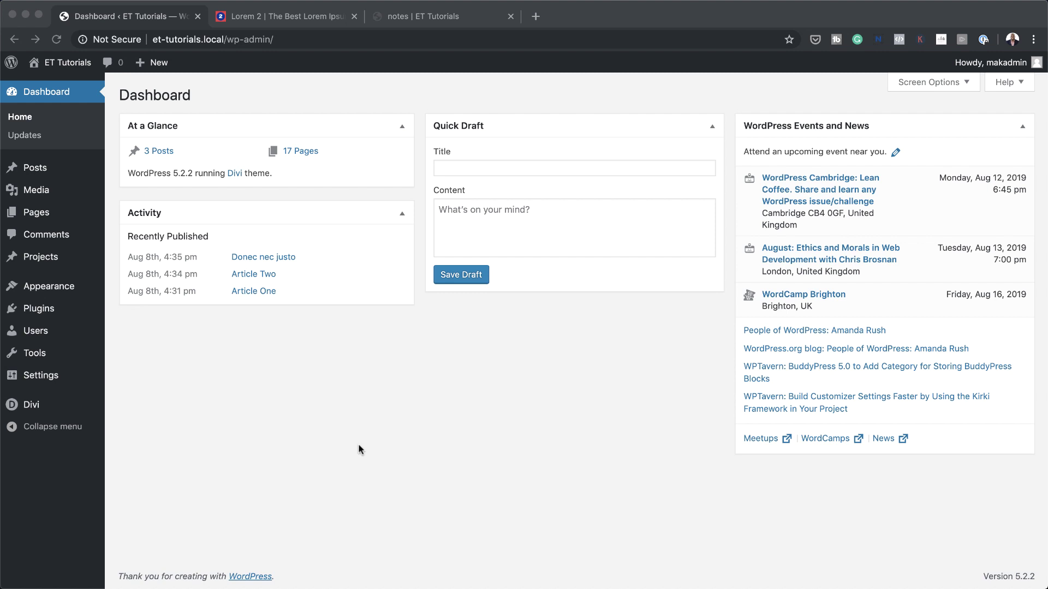
Create a new page titled "sticky" and start building it from scratch with the Divi Builder.
{"action": "mouse_move", "coordinate": [70, 214]}
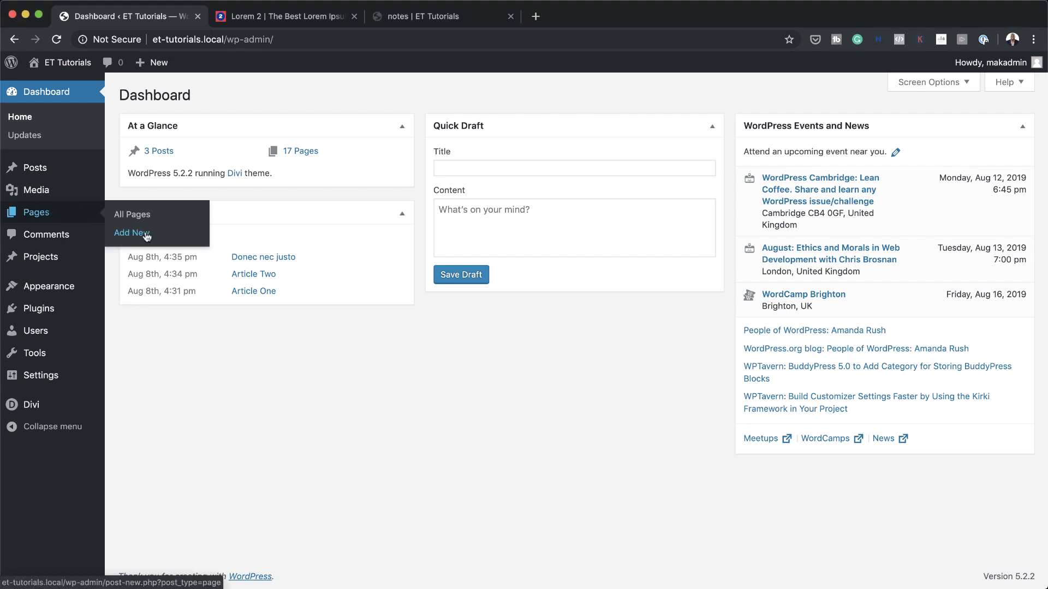
{"action": "left_click", "coordinate": [146, 234]}
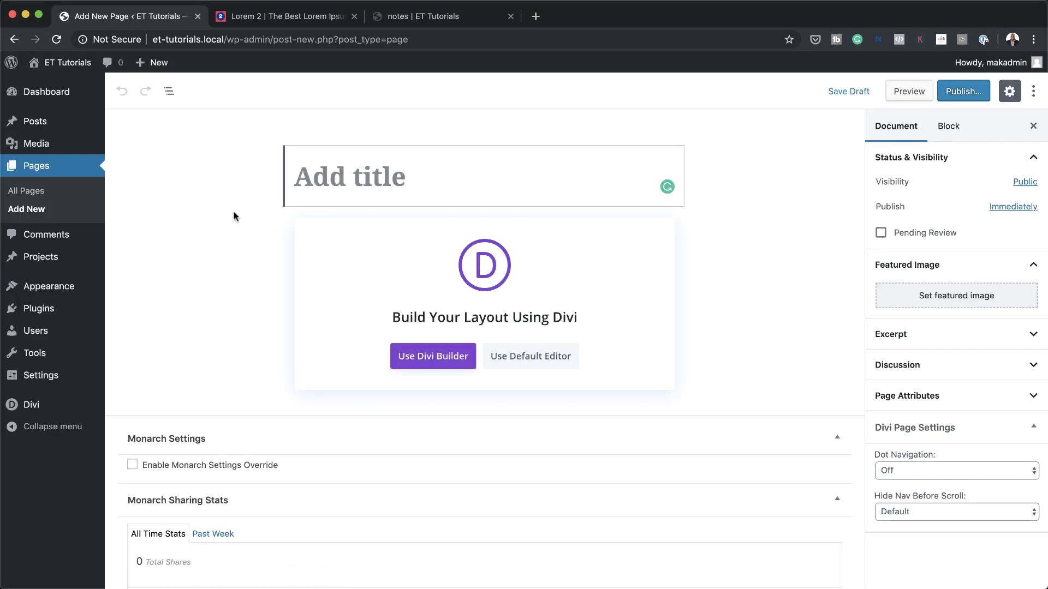
{"action": "type", "text": "sticky"}
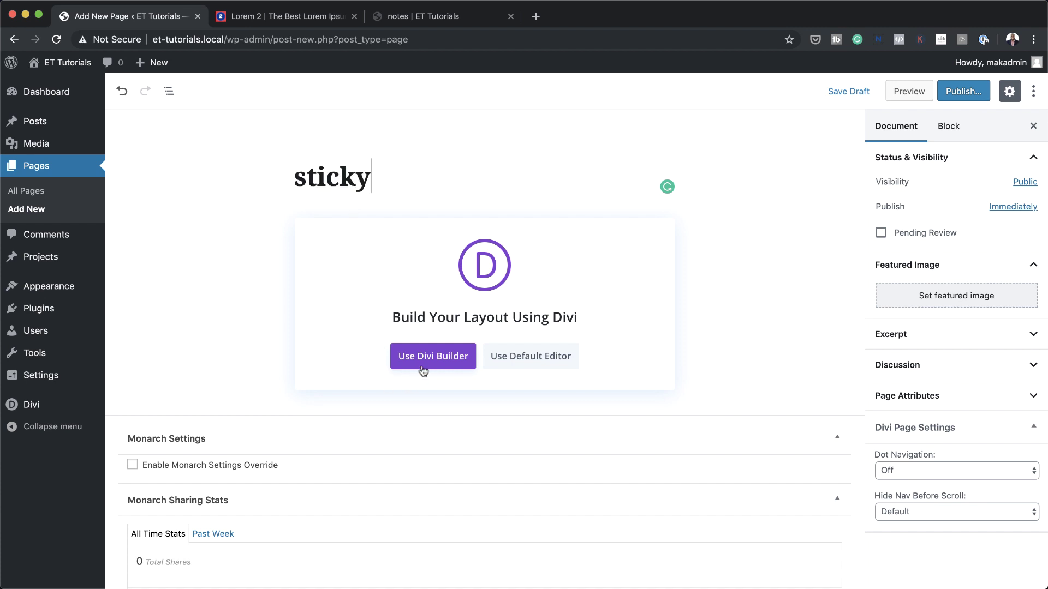
{"action": "left_click", "coordinate": [439, 358]}
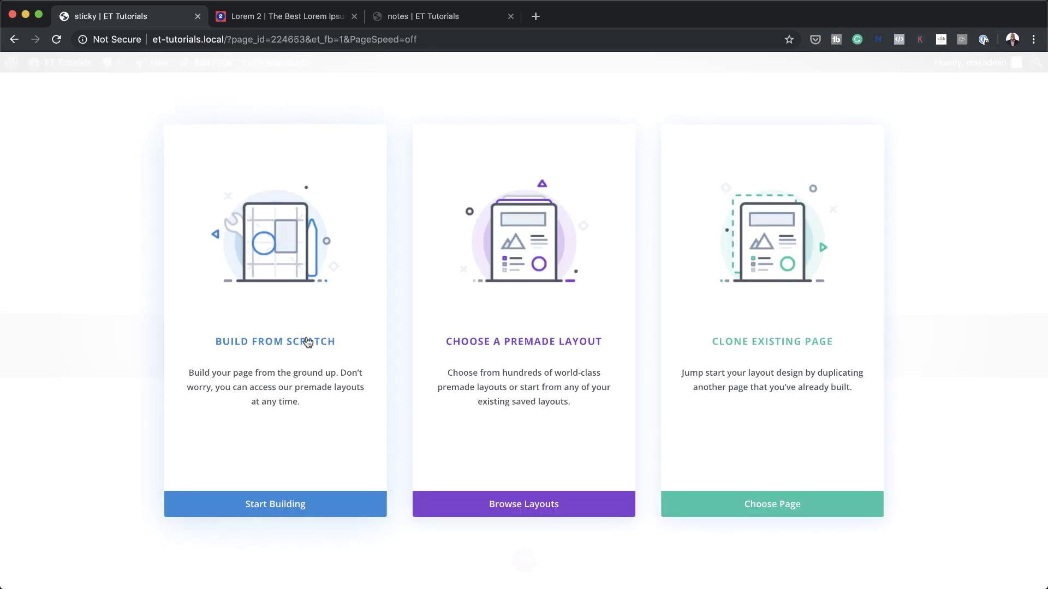
{"action": "left_click", "coordinate": [307, 345]}
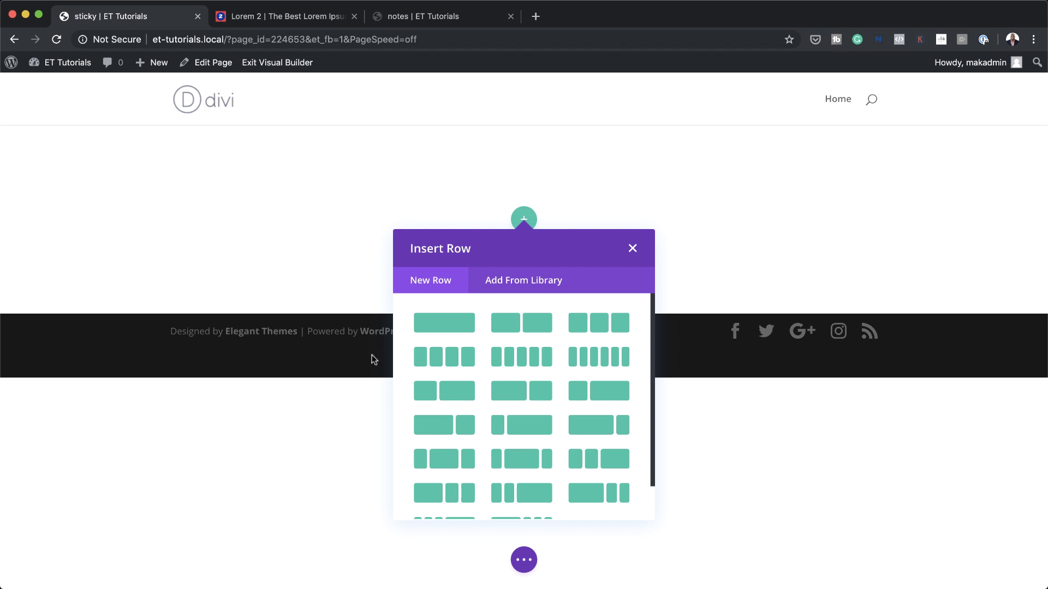
Insert a two-column row with a 2/5 and a 3/5 column and set the row's transition duration to 0ms.
{"action": "left_click", "coordinate": [457, 393]}
{"action": "left_click", "coordinate": [402, 248]}
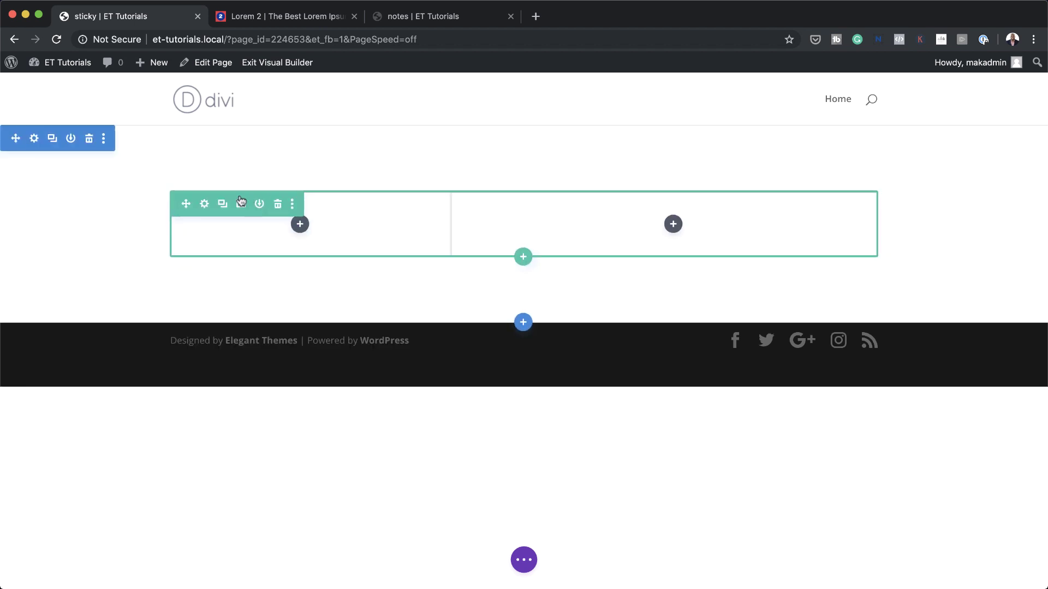
{"action": "left_click", "coordinate": [206, 205]}
{"action": "left_click", "coordinate": [185, 104]}
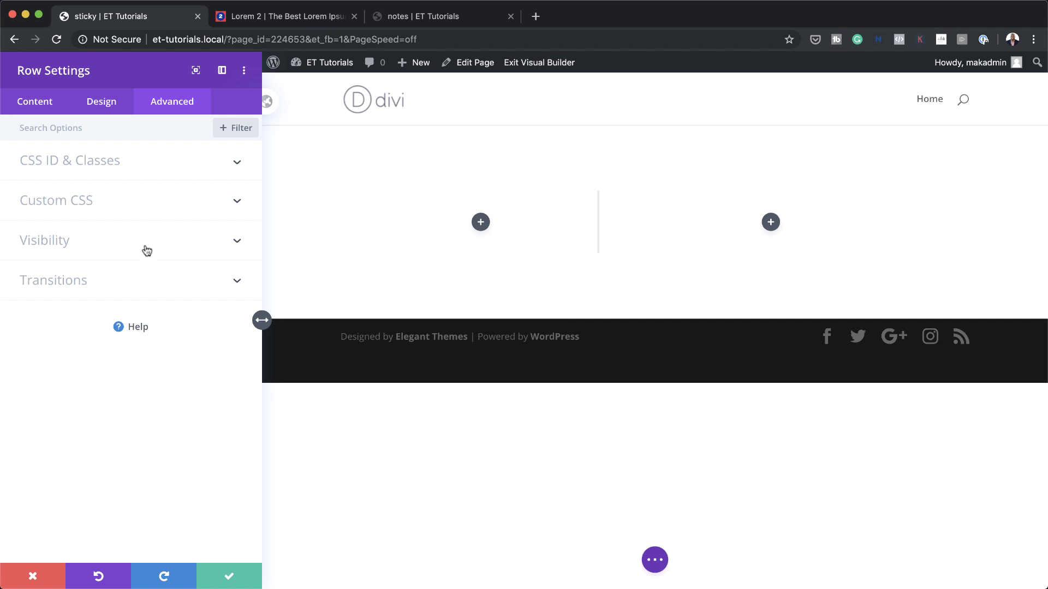
{"action": "left_click", "coordinate": [69, 280]}
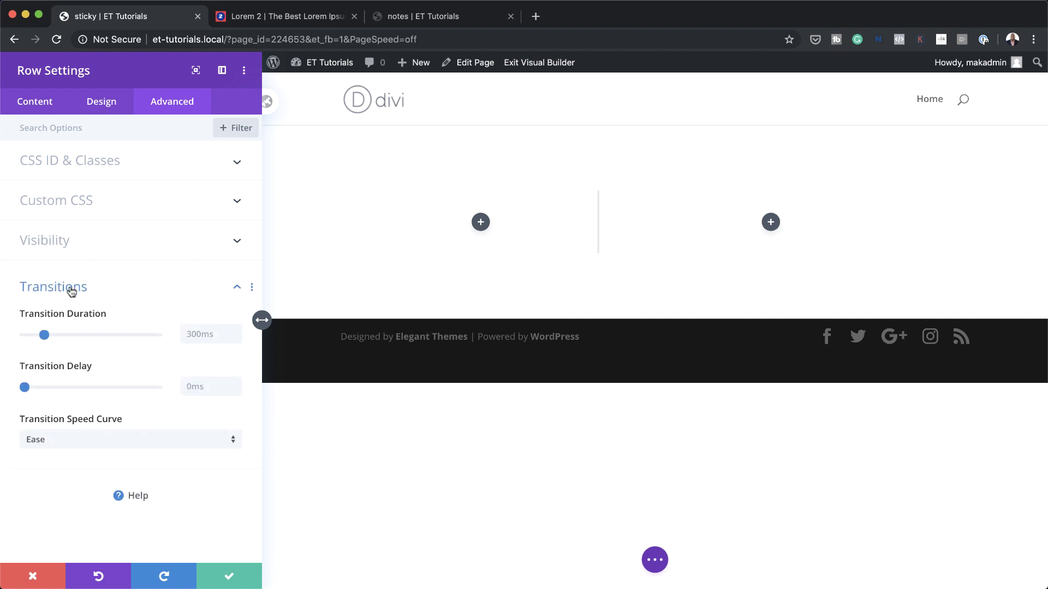
{"action": "left_click_drag", "start_coordinate": [44, 335], "coordinate": [17, 337]}
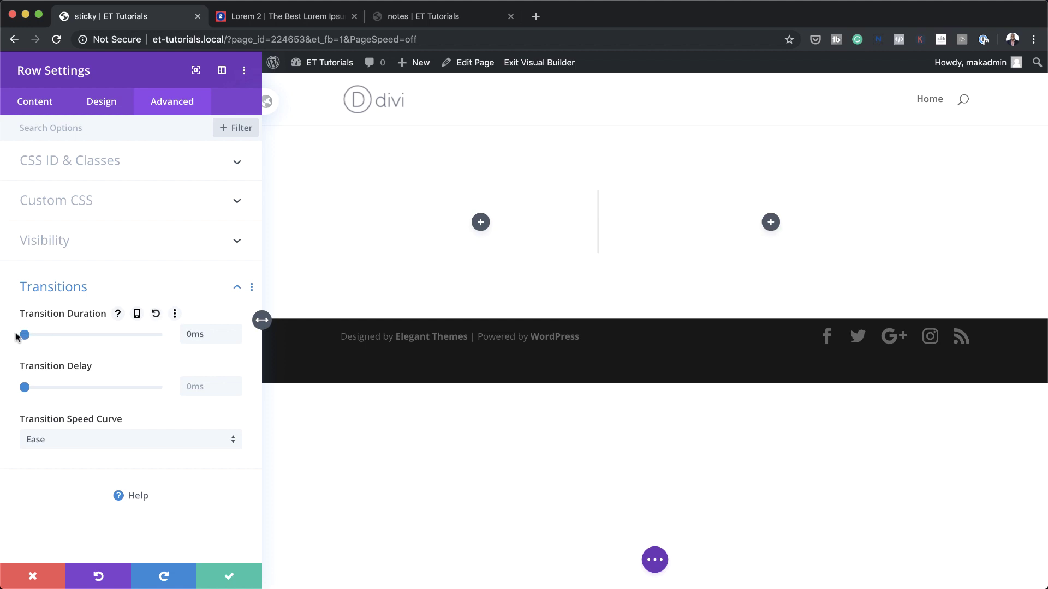
{"action": "left_click", "coordinate": [230, 577]}
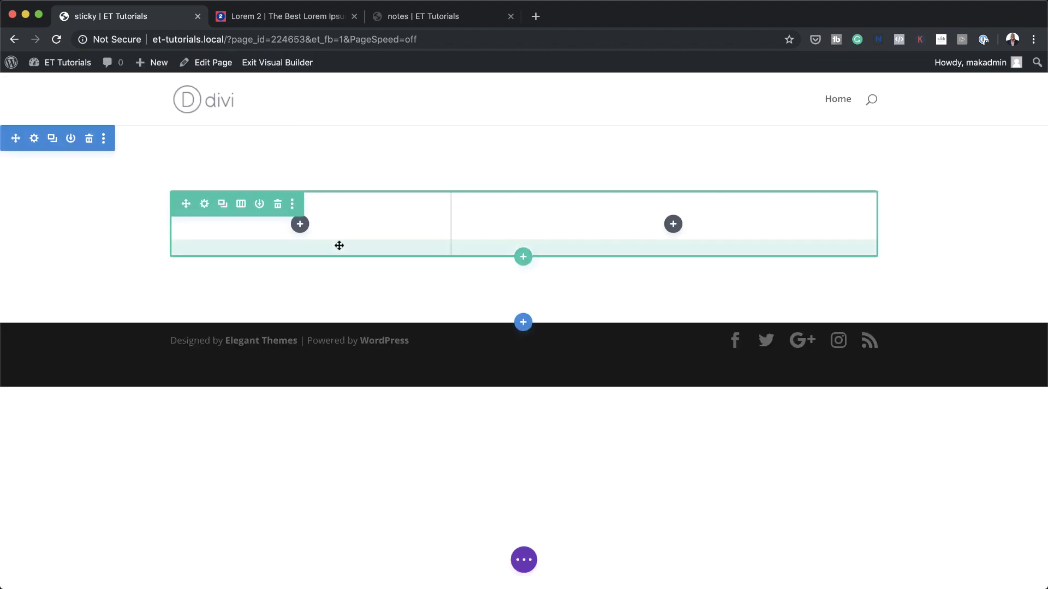
Add a Text module to the narrower first column and replace its placeholder body with "Research".
{"action": "left_click", "coordinate": [300, 225]}
{"action": "type", "text": "text"}
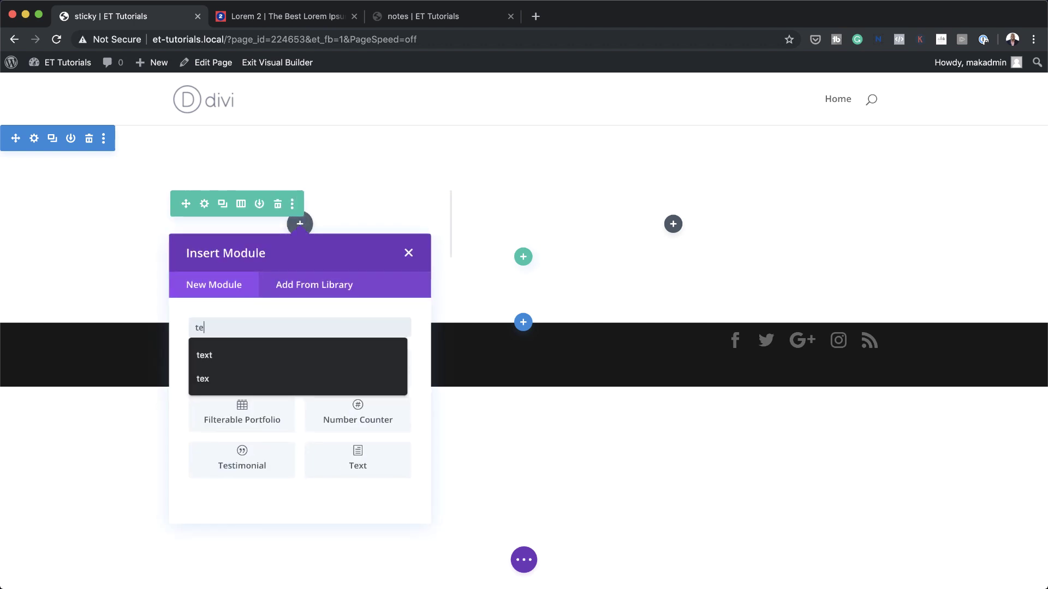
{"action": "left_click", "coordinate": [244, 371]}
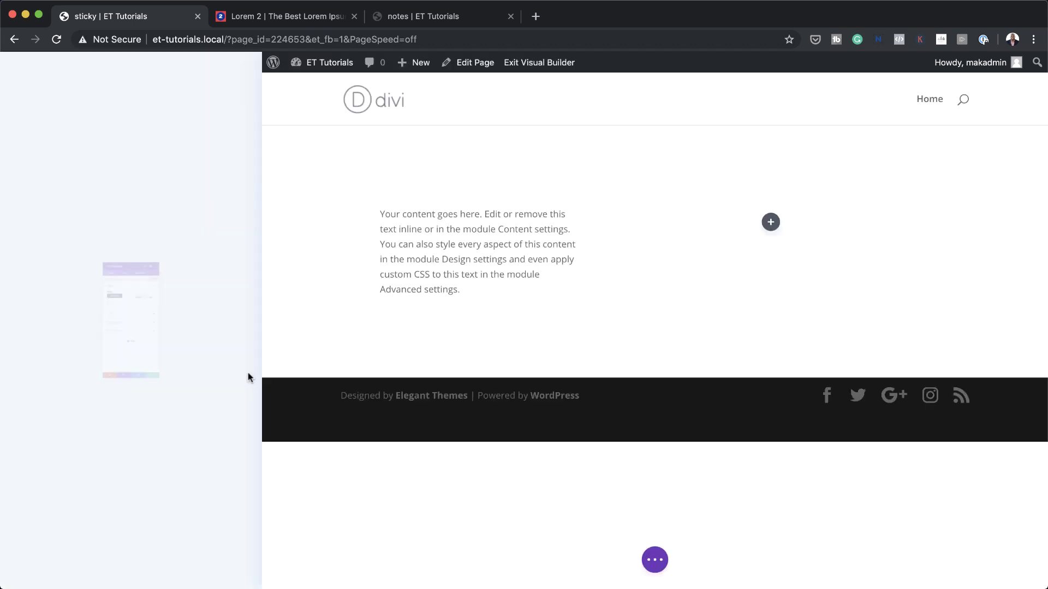
{"action": "left_click_drag", "start_coordinate": [29, 304], "coordinate": [189, 400]}
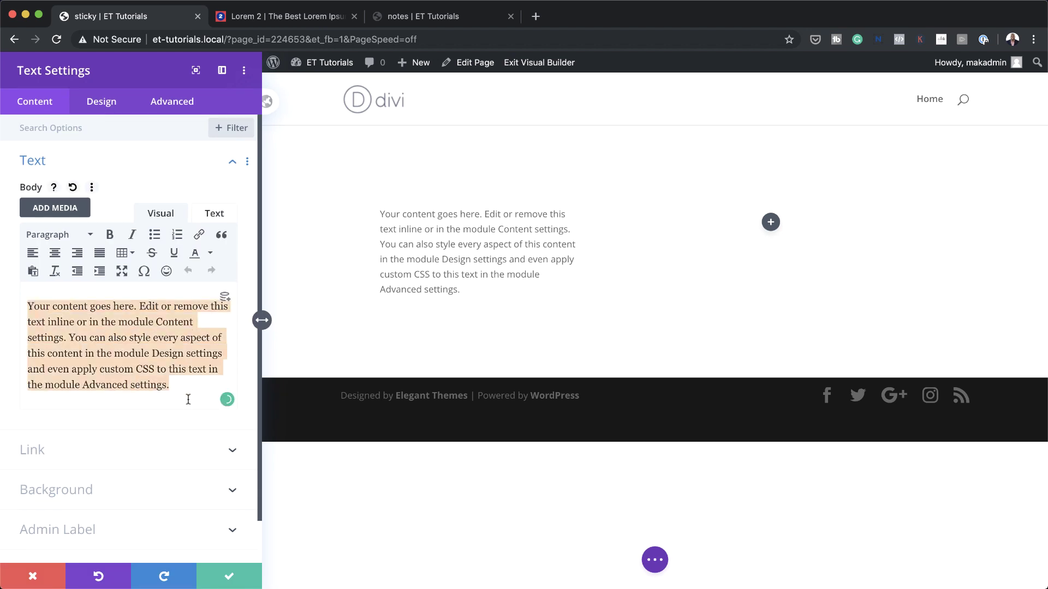
{"action": "type", "text": "Research"}
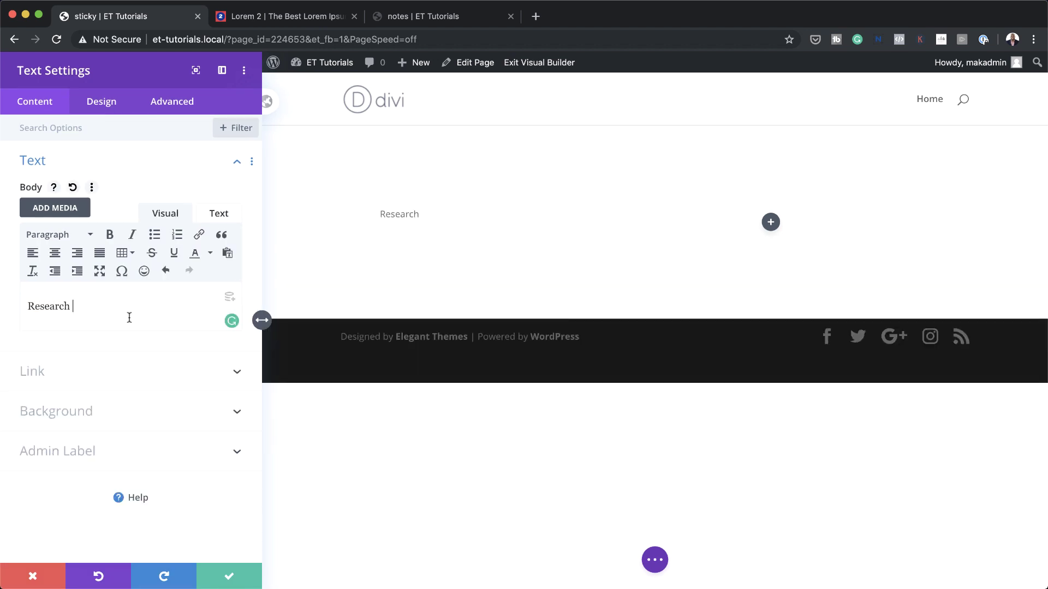
Format the word "Research" in the module body as Heading 2.
{"action": "left_click_drag", "start_coordinate": [82, 306], "coordinate": [24, 307]}
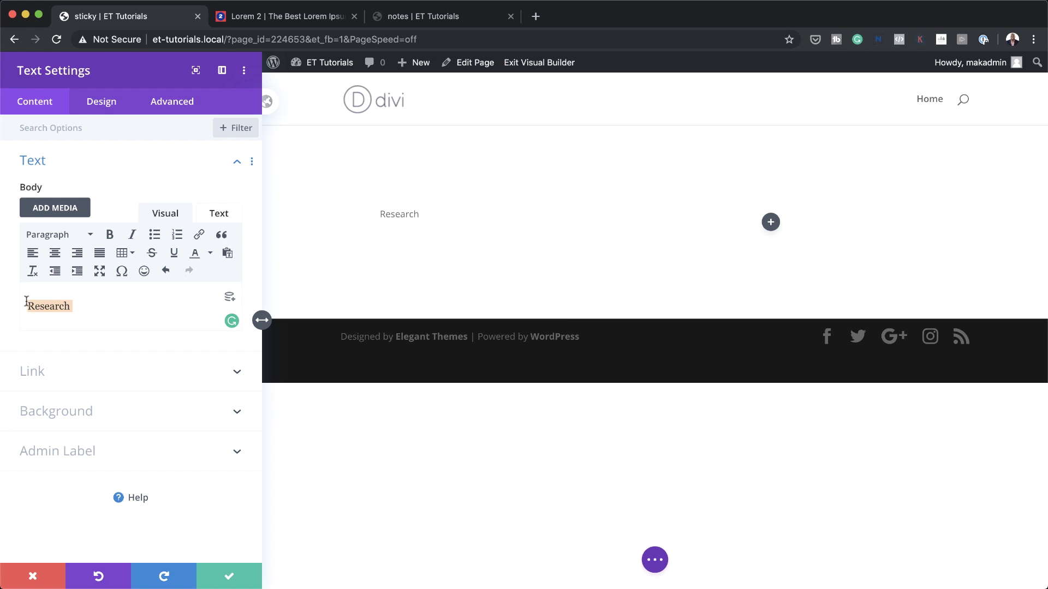
{"action": "left_click", "coordinate": [79, 236]}
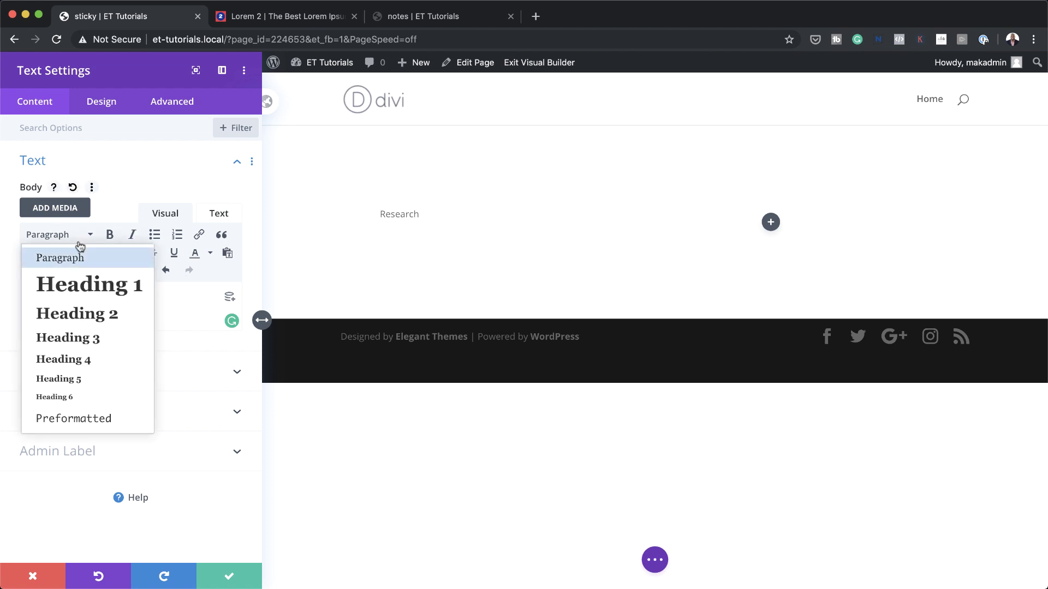
{"action": "left_click", "coordinate": [109, 314]}
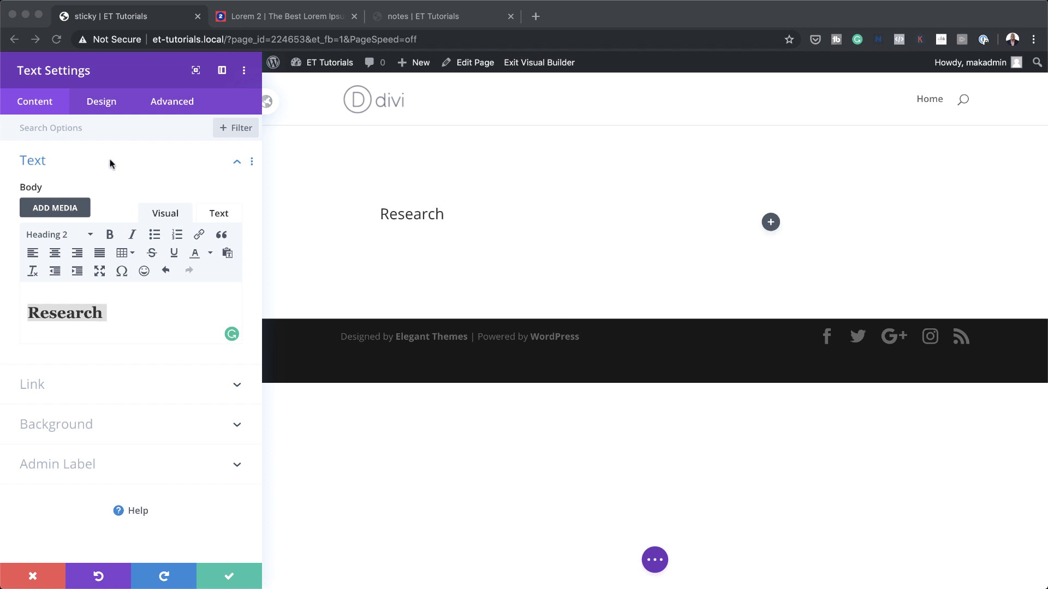
Give the Research text module the background color #ffd800.
{"action": "left_click", "coordinate": [74, 426]}
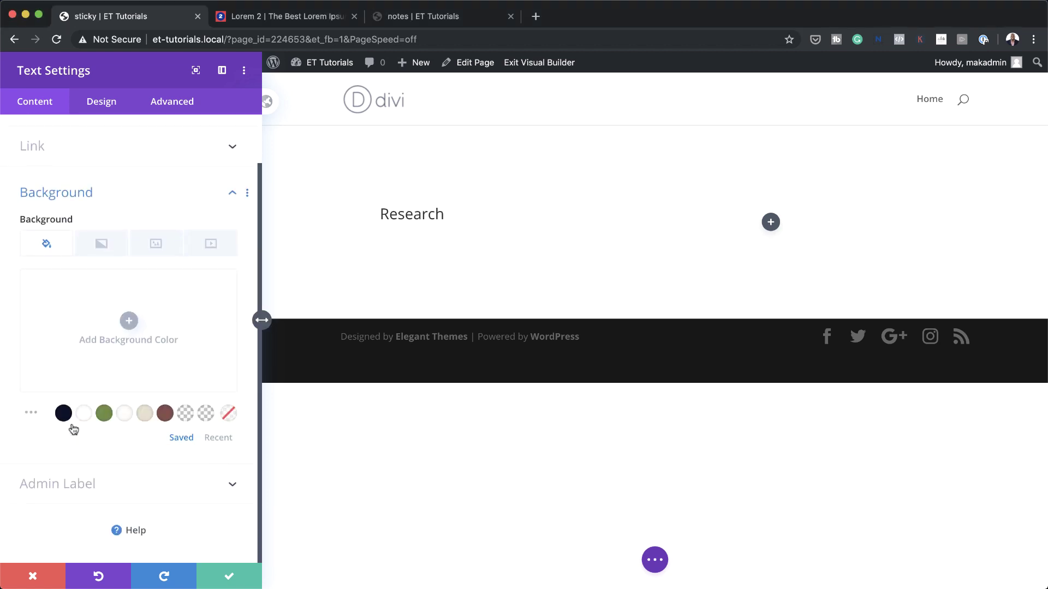
{"action": "left_click", "coordinate": [129, 322]}
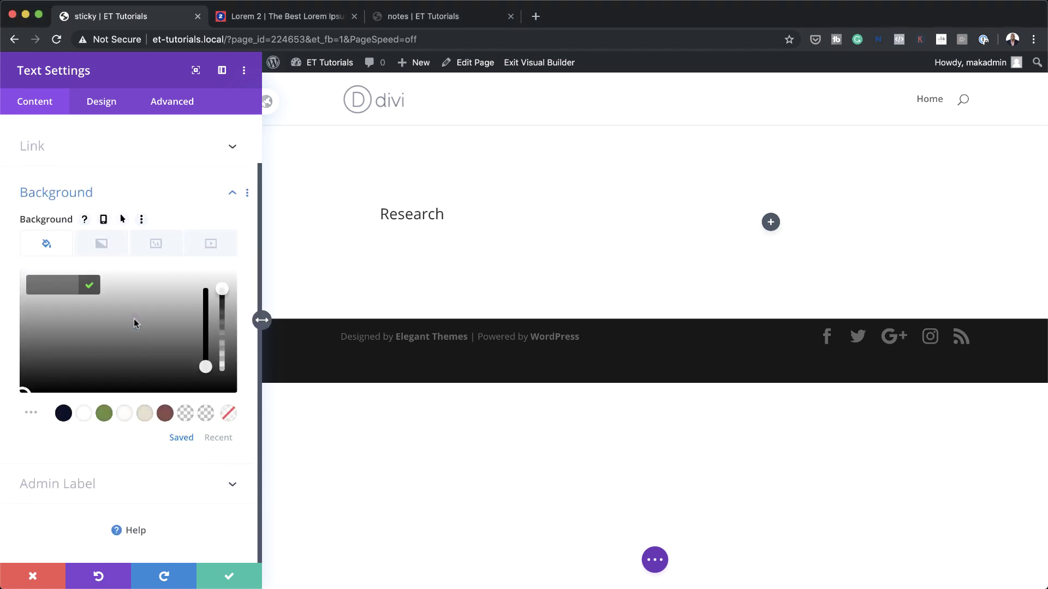
{"action": "left_click", "coordinate": [49, 286]}
{"action": "type", "text": "#ffc800"}
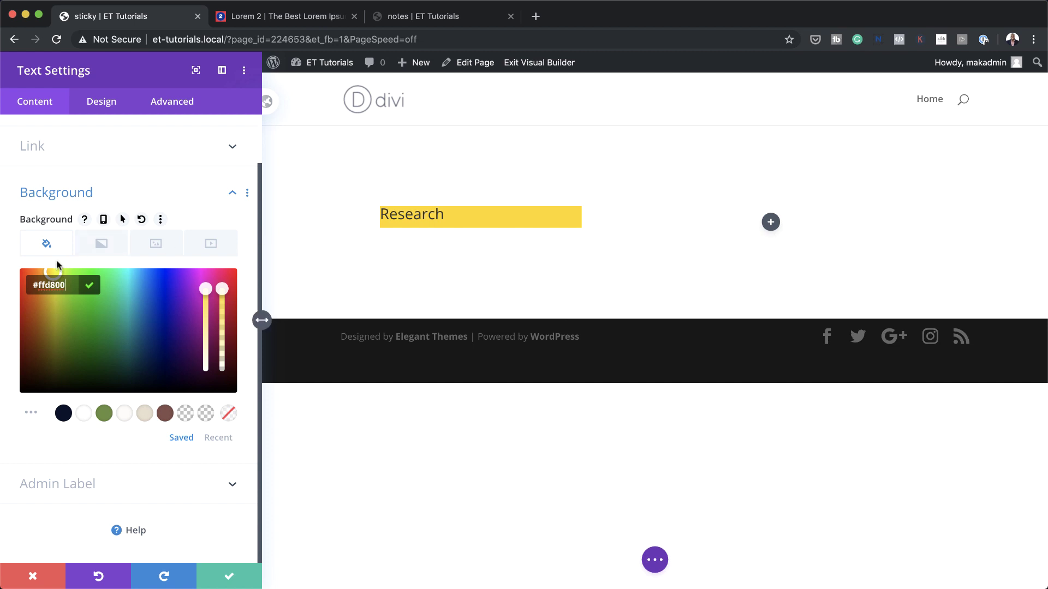
Set the module's Heading 2 font to Indie Flower and center the heading text.
{"action": "left_click", "coordinate": [101, 109]}
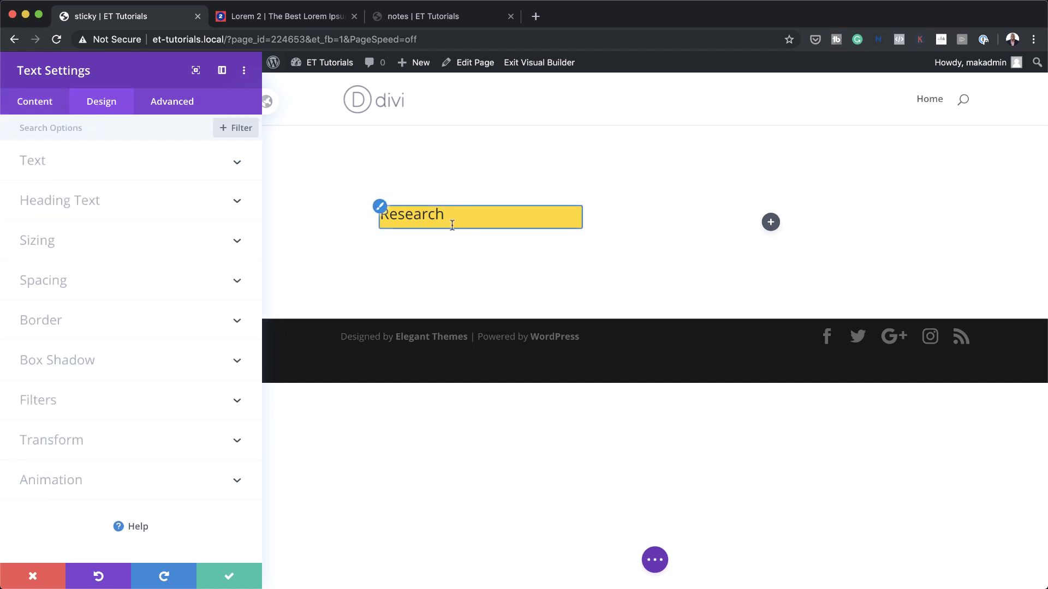
{"action": "left_click", "coordinate": [87, 201]}
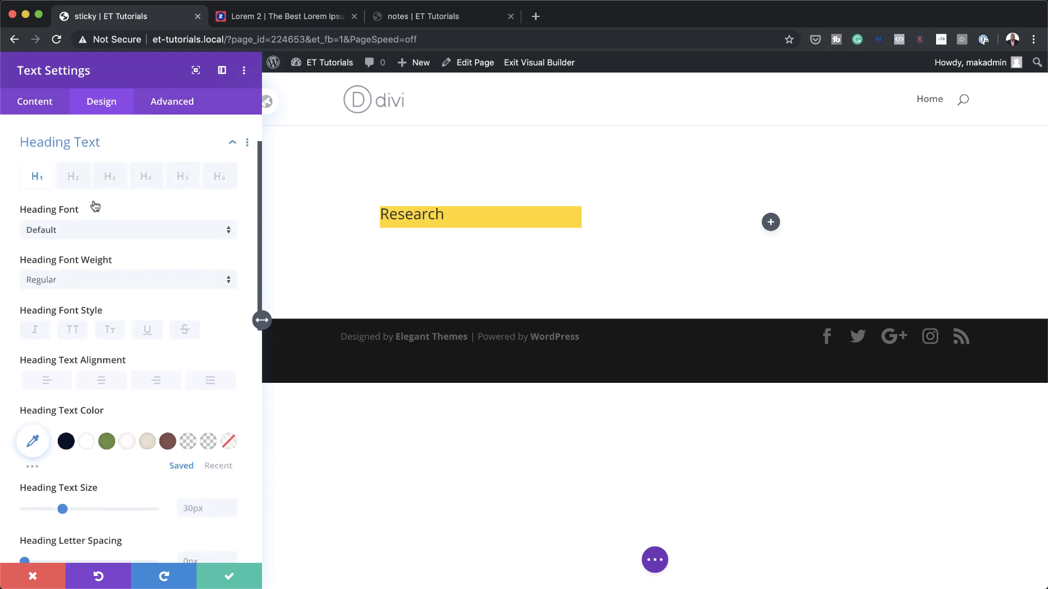
{"action": "left_click", "coordinate": [74, 169]}
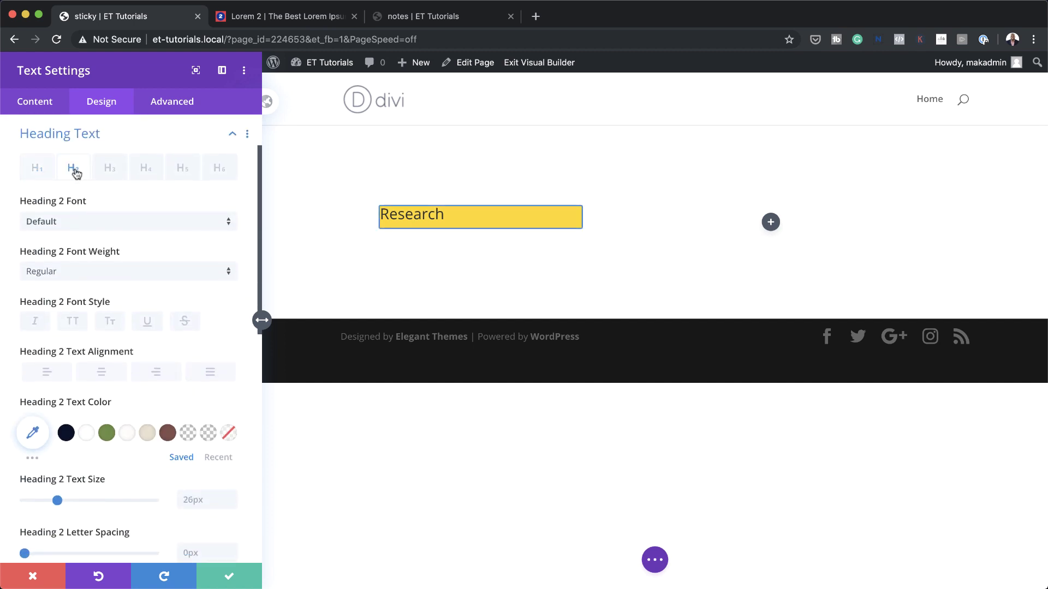
{"action": "left_click", "coordinate": [77, 222]}
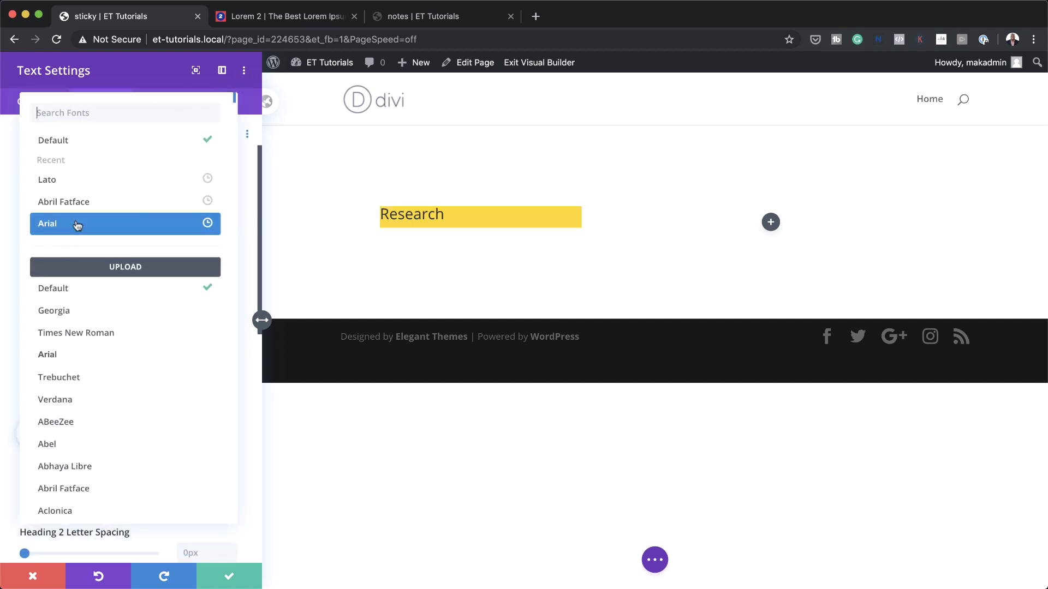
{"action": "left_click", "coordinate": [84, 114]}
{"action": "type", "text": "ind"}
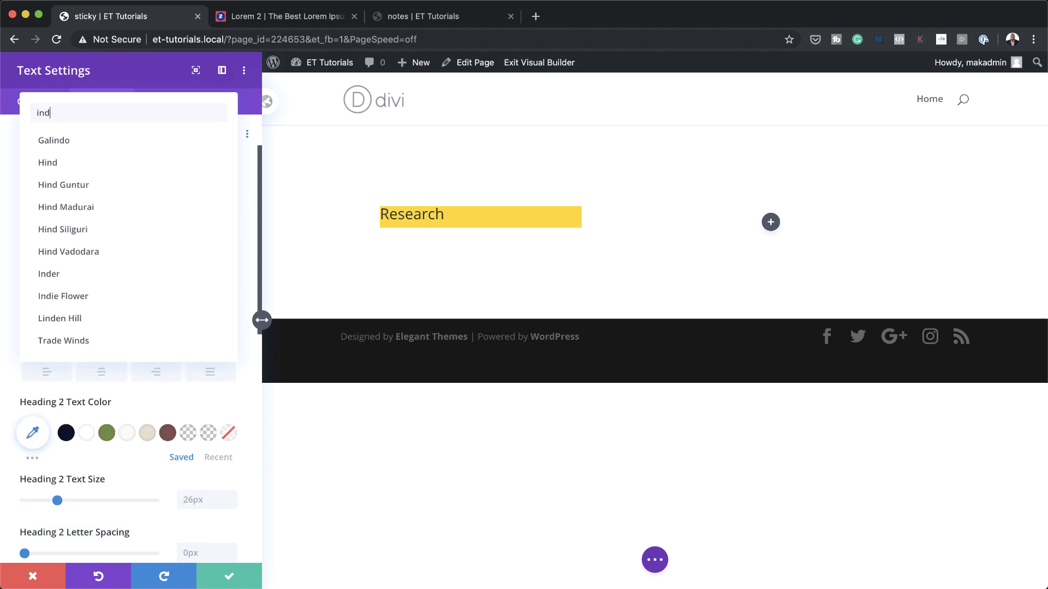
{"action": "type", "text": "ie"}
{"action": "left_click", "coordinate": [79, 140]}
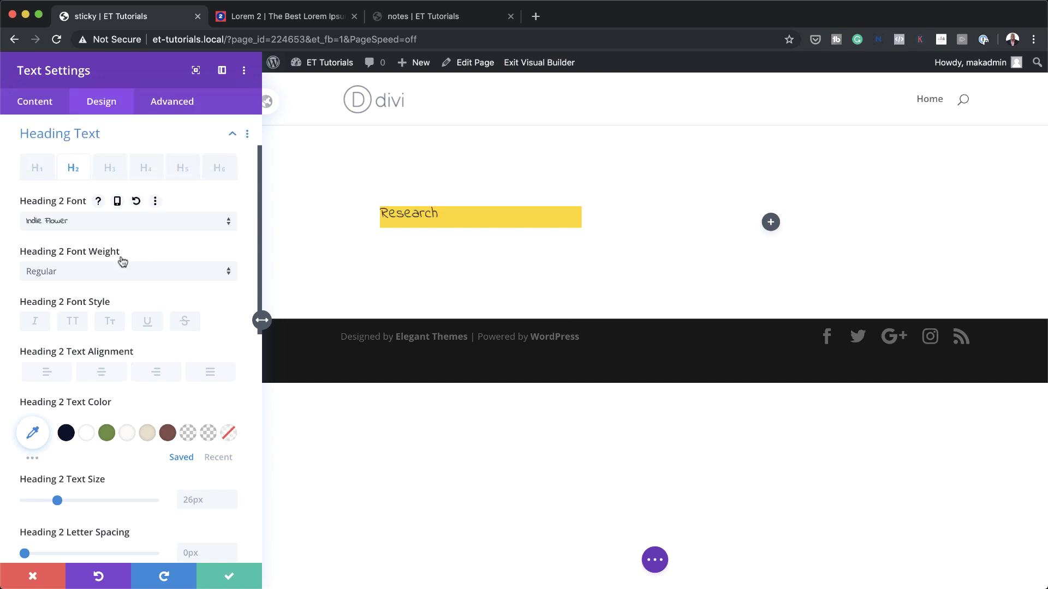
{"action": "left_click", "coordinate": [106, 373]}
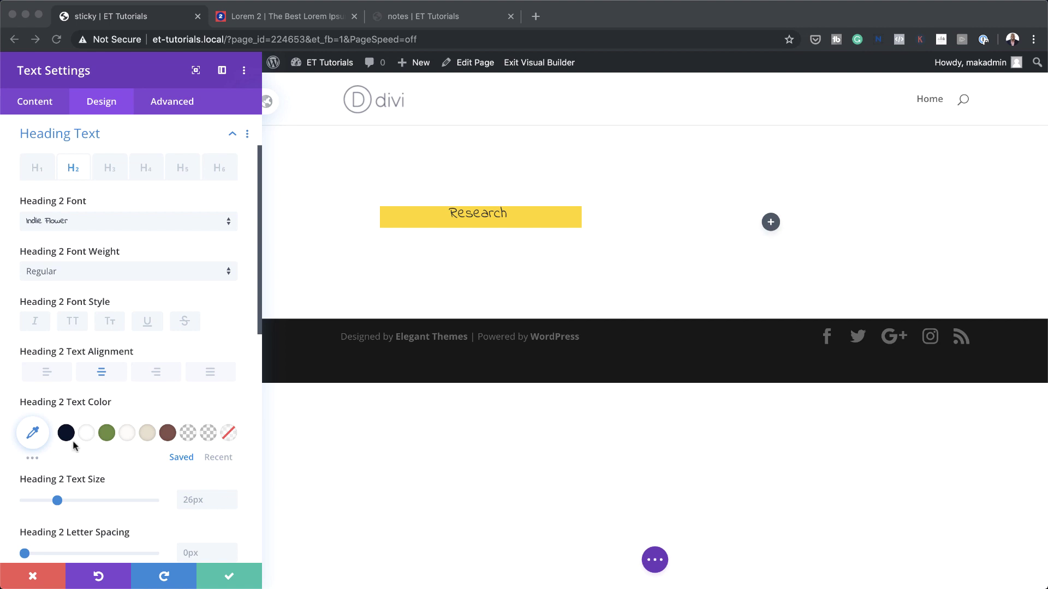
Set the Heading 2 text color to #3a0cf2.
{"action": "left_click", "coordinate": [32, 433]}
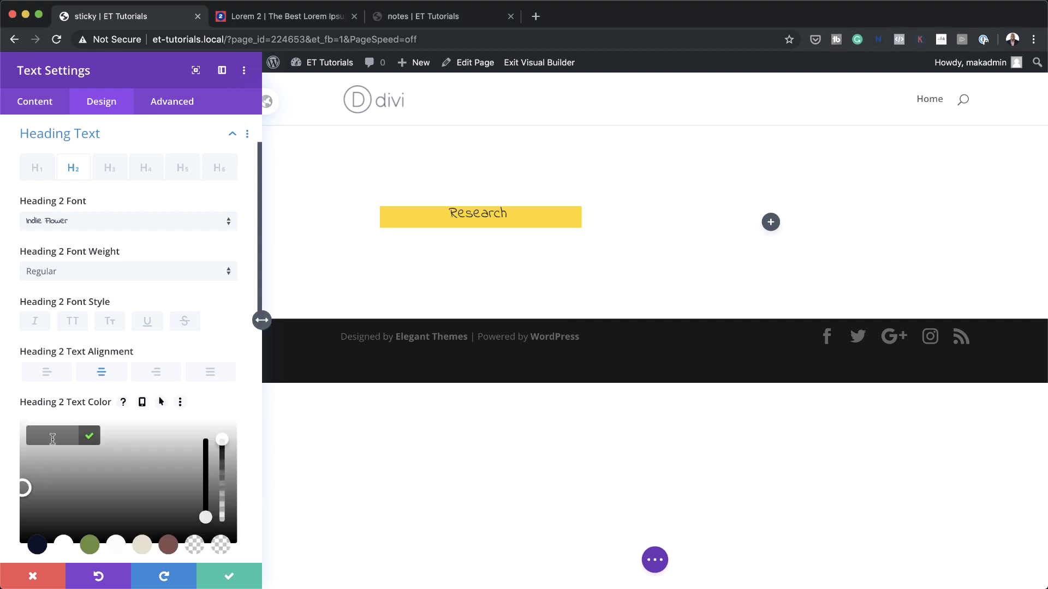
{"action": "left_click", "coordinate": [53, 439]}
{"action": "type", "text": "#3a0cf2"}
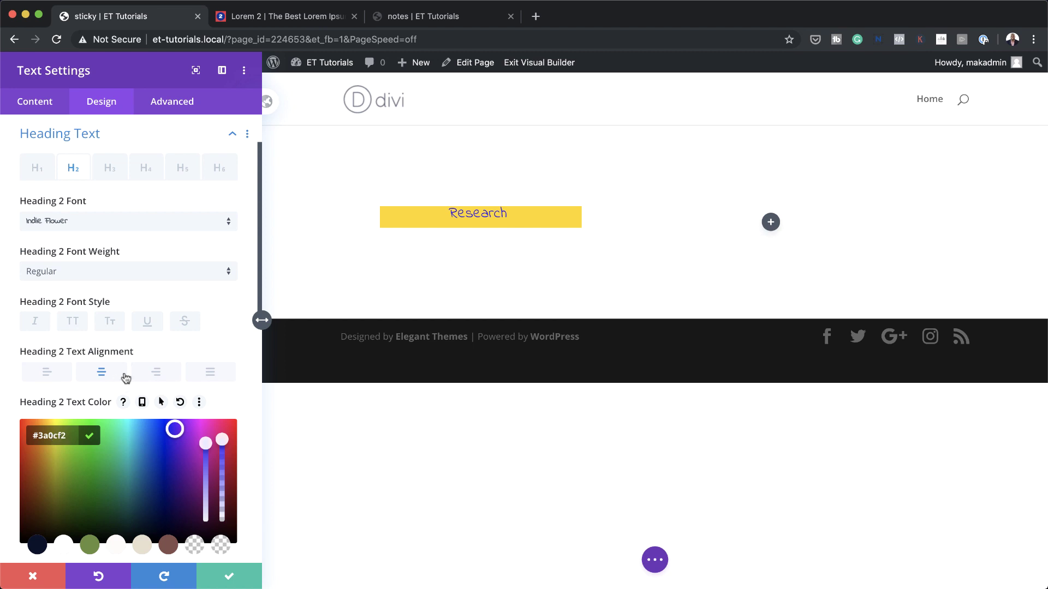
Set the Heading 2 text size to 40px.
{"action": "scroll", "coordinate": [129, 364], "scroll_direction": "down", "scroll_amount": 1}
{"action": "scroll", "coordinate": [129, 364], "scroll_direction": "down", "scroll_amount": 5}
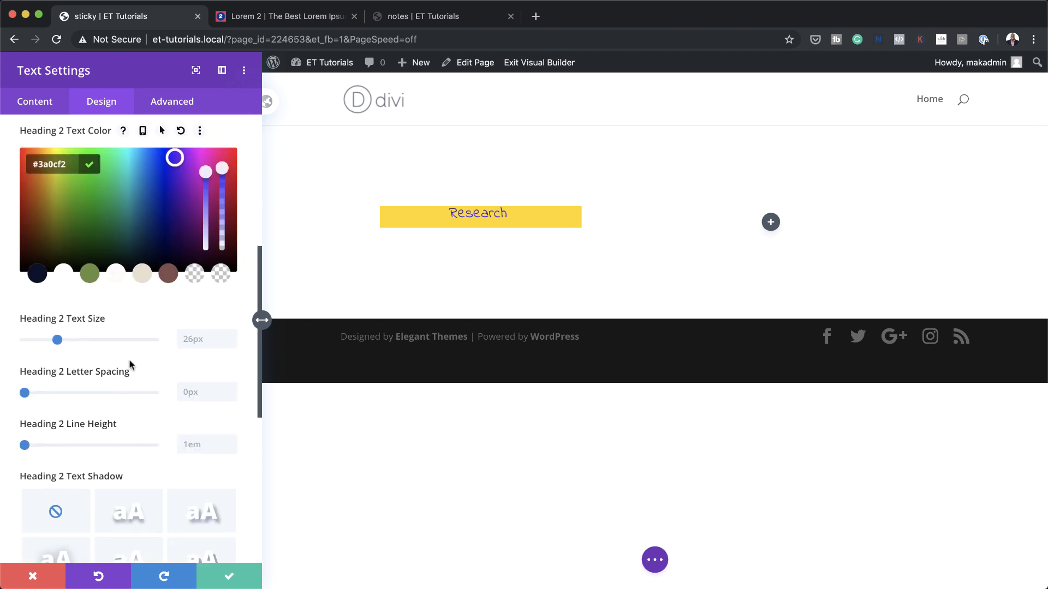
{"action": "left_click", "coordinate": [186, 330]}
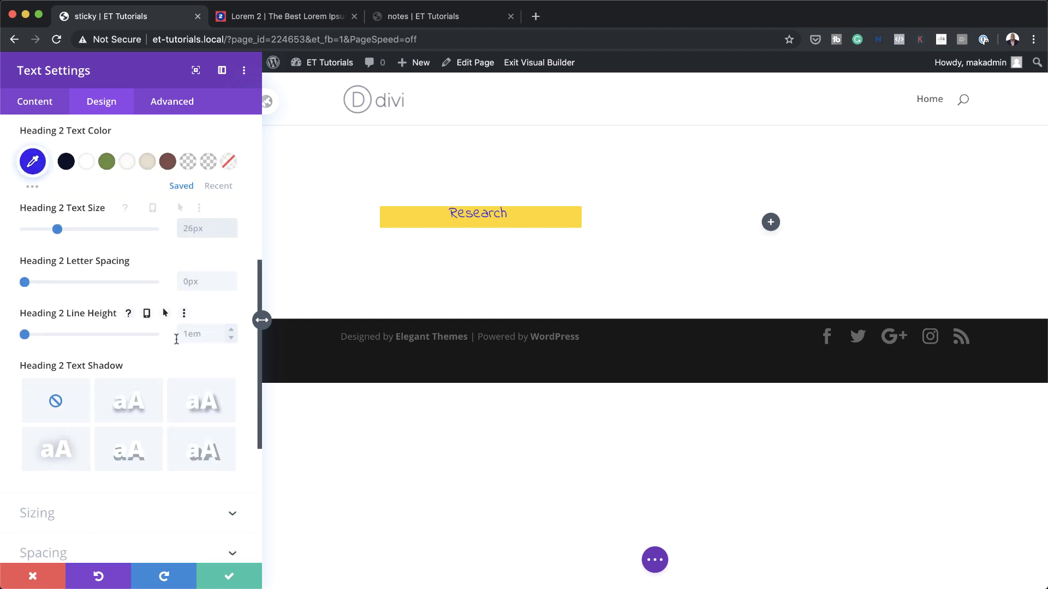
{"action": "double_click", "coordinate": [192, 228]}
{"action": "type", "text": "40px"}
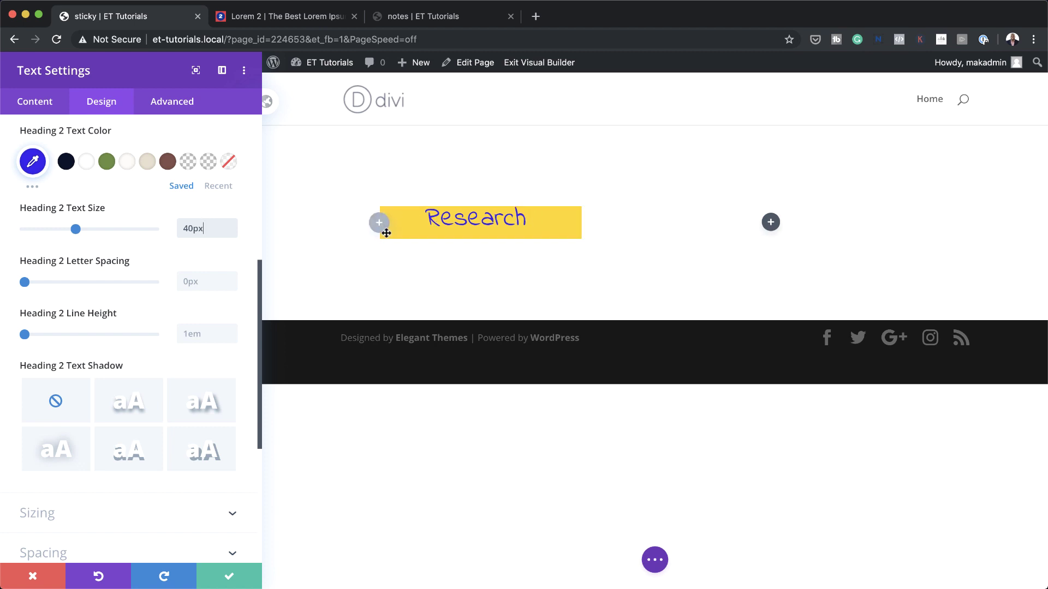
Set the Research text module's padding to 150px top and bottom and 20px left and right.
{"action": "scroll", "coordinate": [134, 478], "scroll_direction": "down", "scroll_amount": 3}
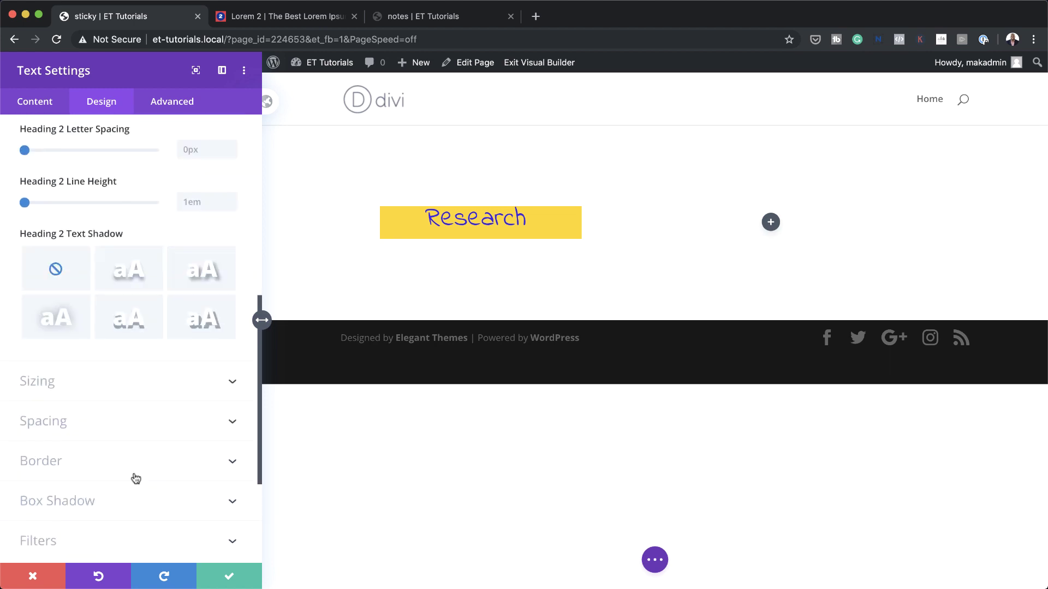
{"action": "left_click", "coordinate": [87, 428]}
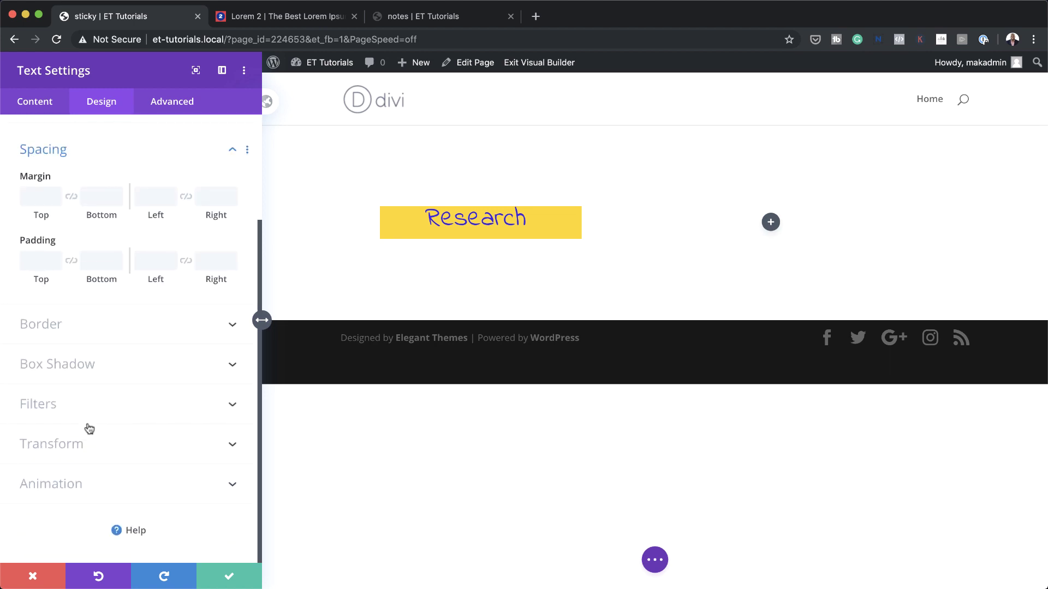
{"action": "left_click", "coordinate": [39, 259]}
{"action": "type", "text": "150px"}
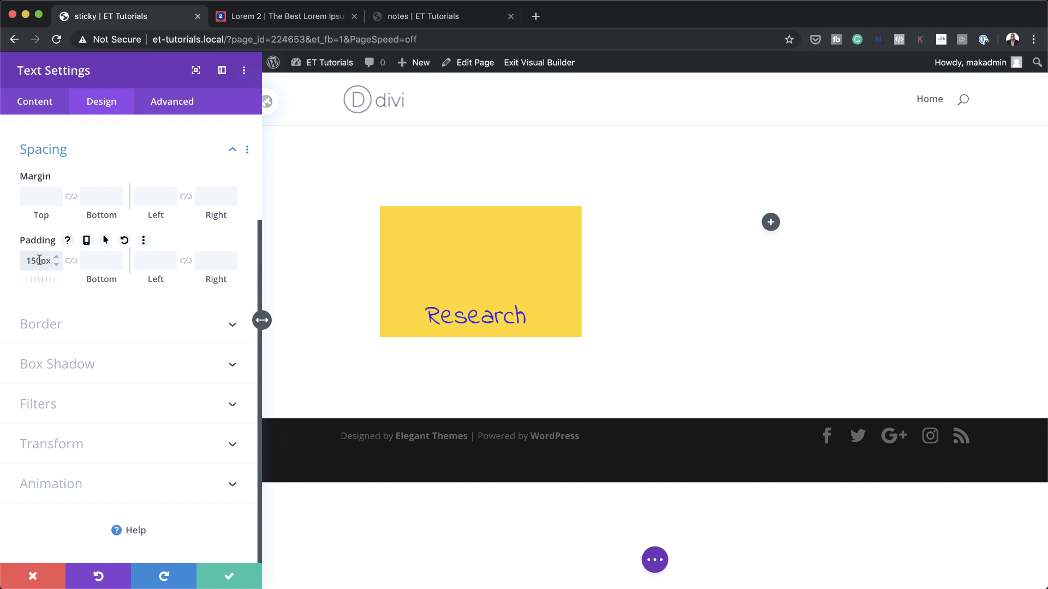
{"action": "left_click", "coordinate": [70, 262]}
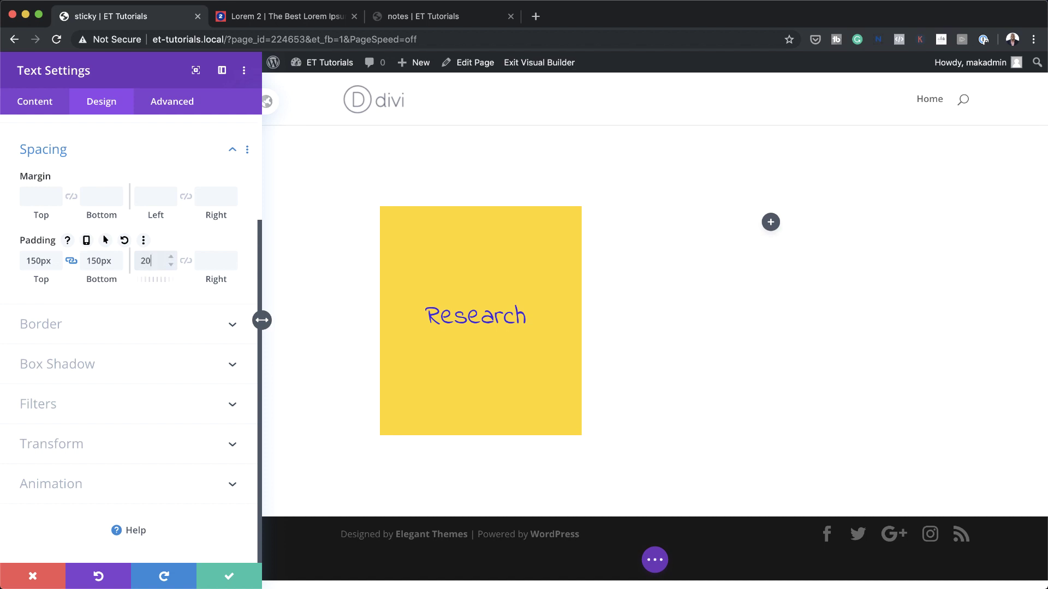
{"action": "left_click", "coordinate": [186, 261]}
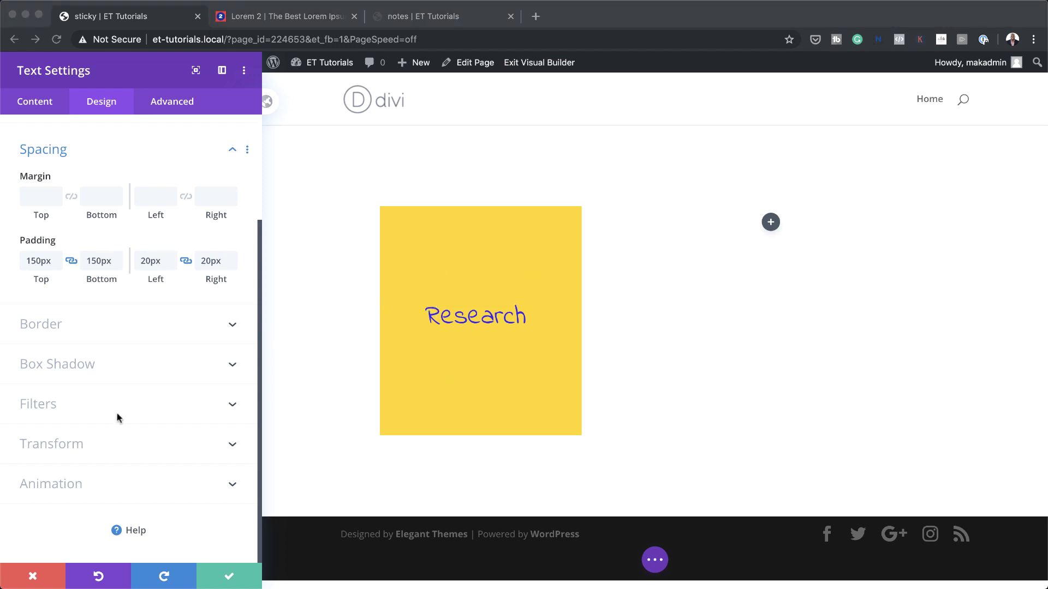
Give the Research text module a top border 20px wide.
{"action": "left_click", "coordinate": [47, 325]}
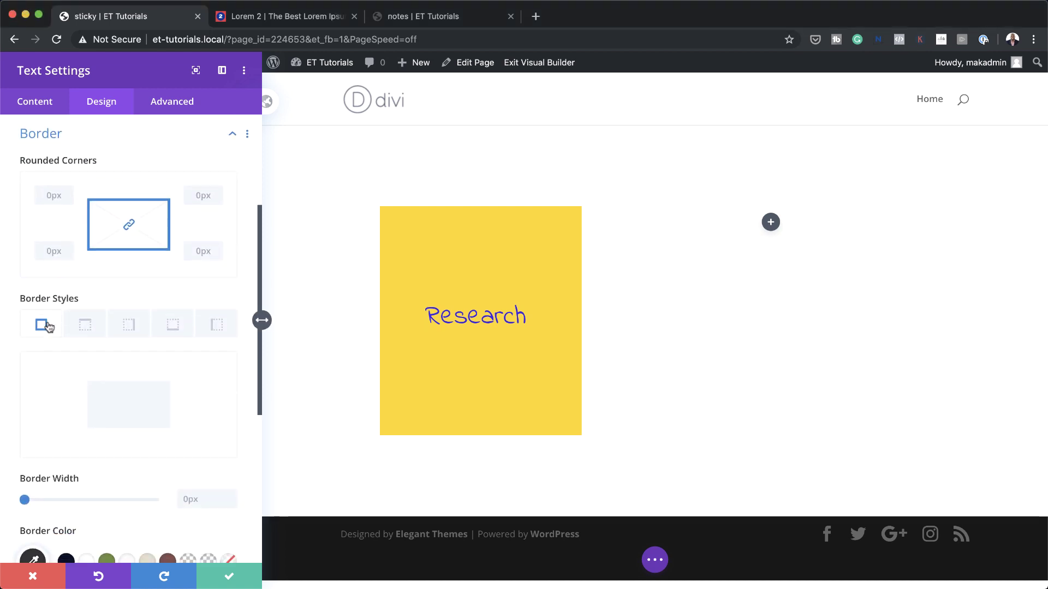
{"action": "left_click", "coordinate": [86, 325]}
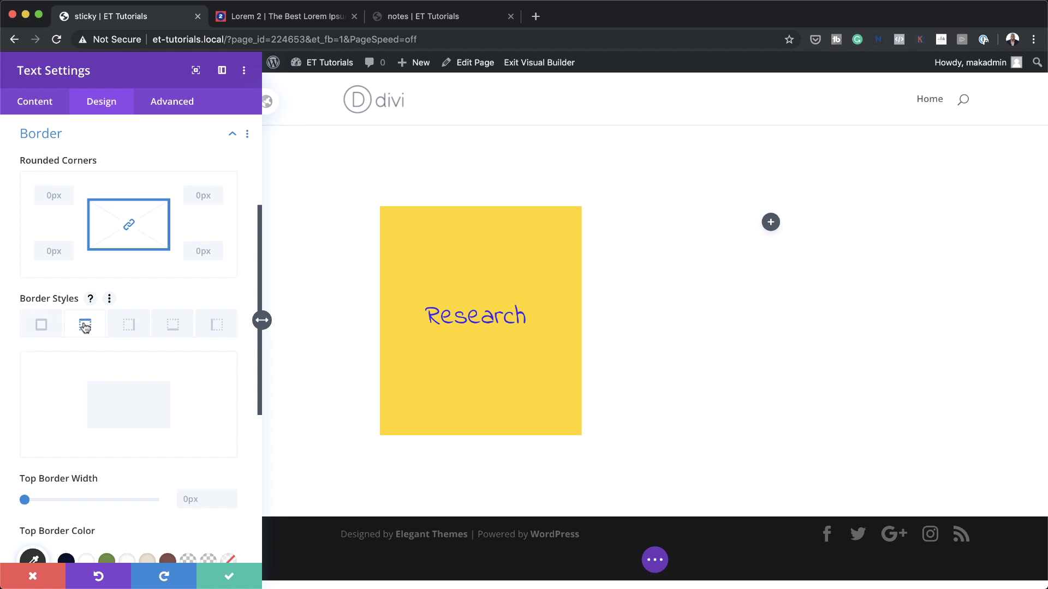
{"action": "scroll", "coordinate": [101, 469], "scroll_direction": "down", "scroll_amount": 2}
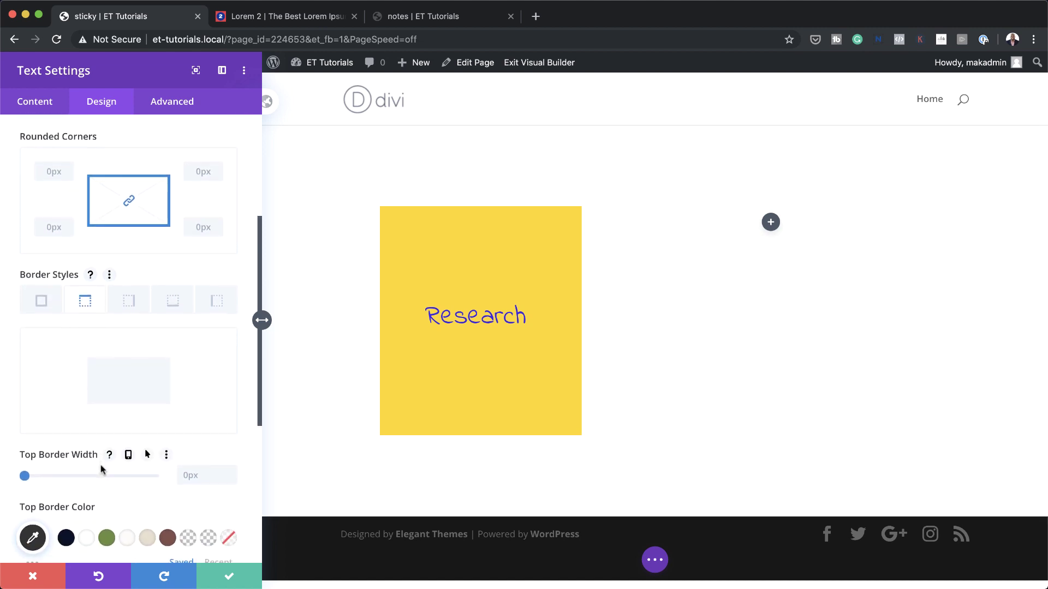
{"action": "left_click", "coordinate": [198, 472]}
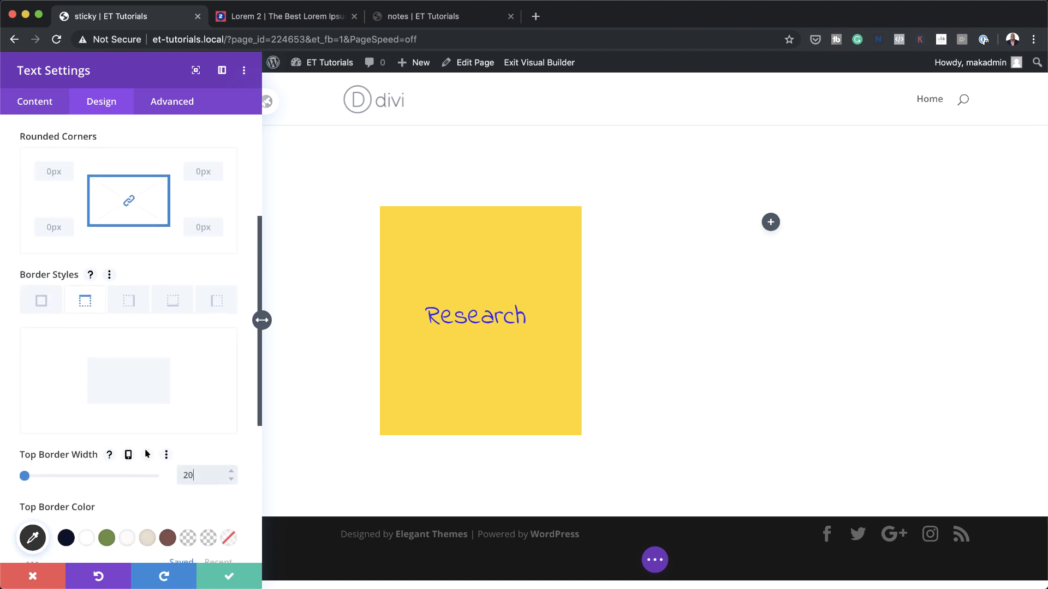
{"action": "type", "text": "2"}
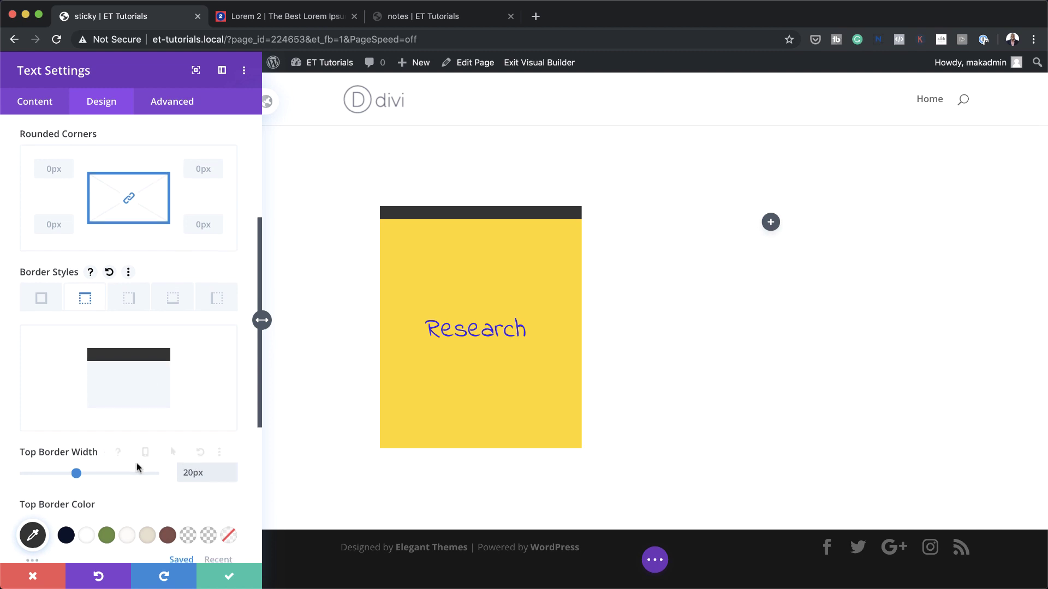
Set the top border color to #ffc300 and save the Research text module's settings.
{"action": "scroll", "coordinate": [136, 468], "scroll_direction": "down", "scroll_amount": 5}
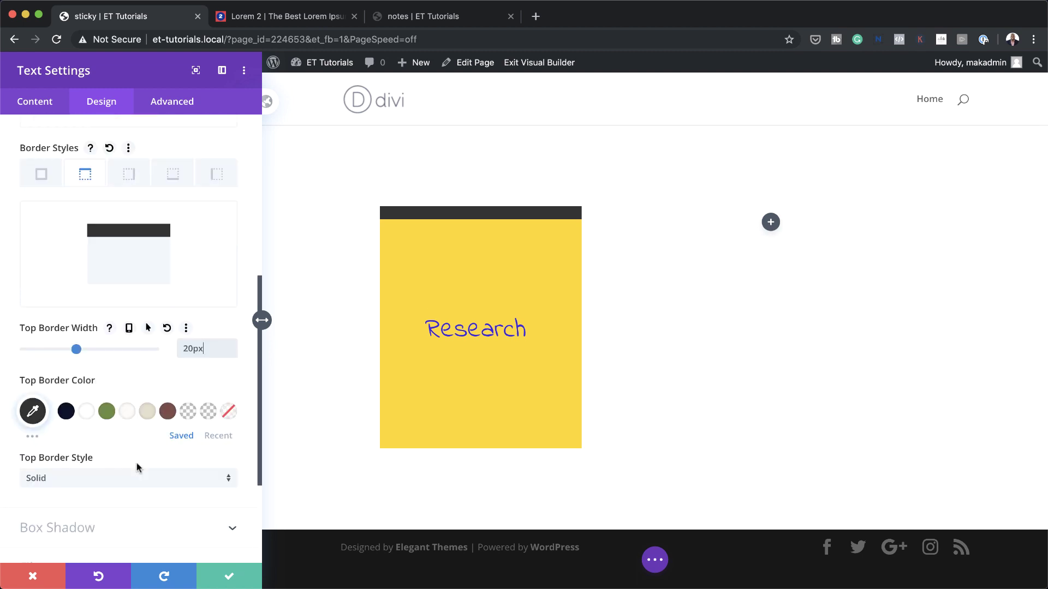
{"action": "left_click", "coordinate": [33, 411]}
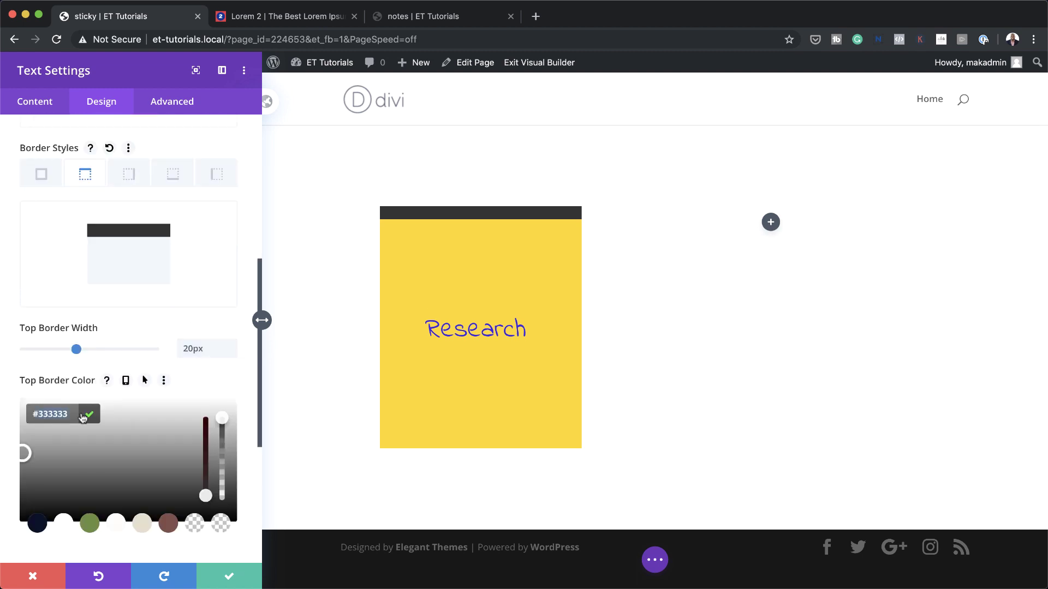
{"action": "type", "text": "ffc300"}
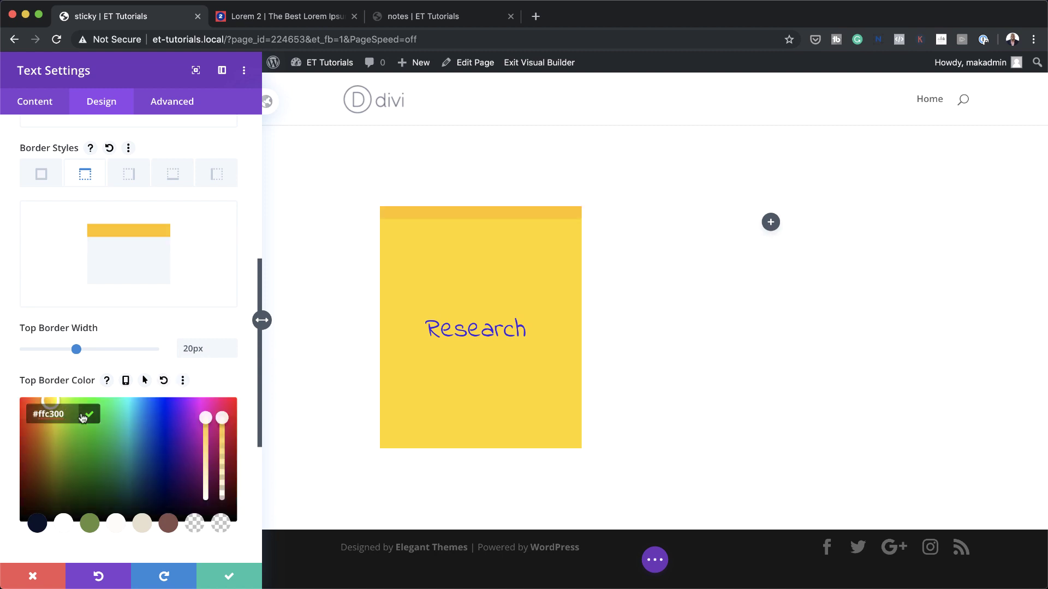
{"action": "left_click", "coordinate": [224, 386]}
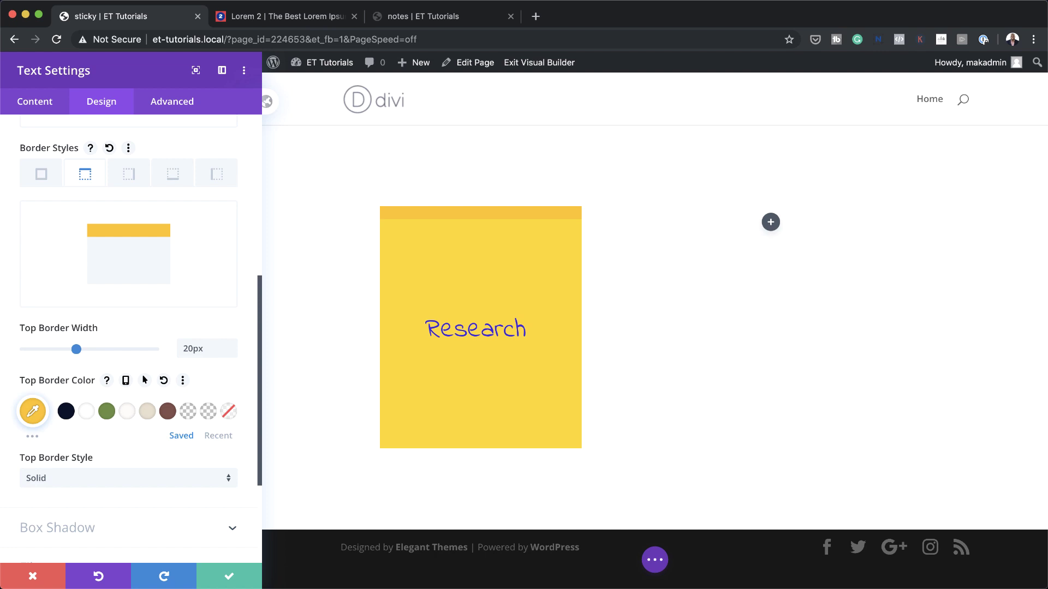
{"action": "left_click", "coordinate": [231, 576]}
Insert a Divider module directly below the Research text module.
{"action": "left_click", "coordinate": [299, 427]}
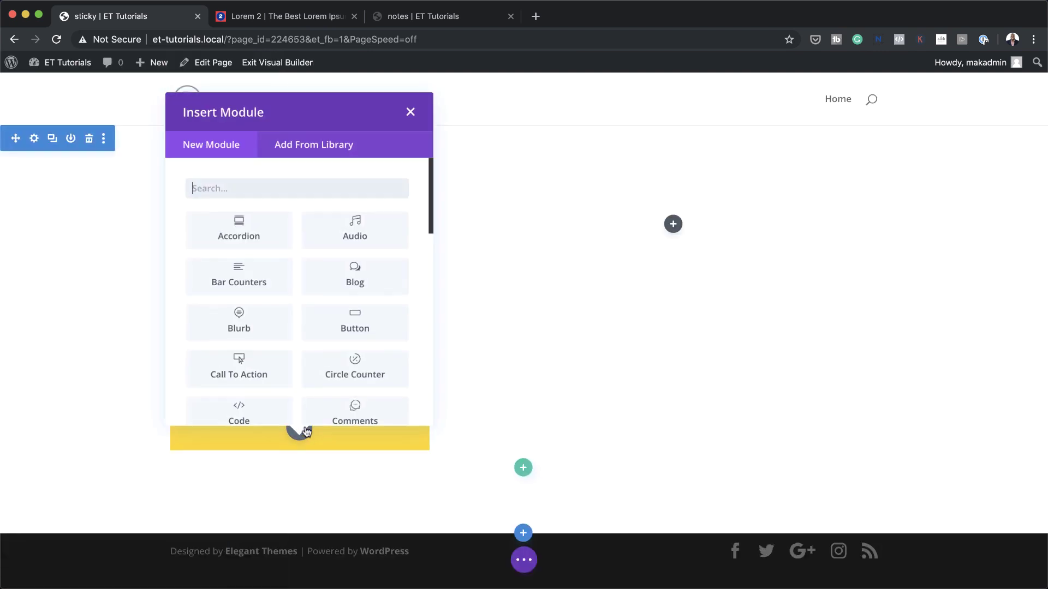
{"action": "left_click", "coordinate": [291, 186]}
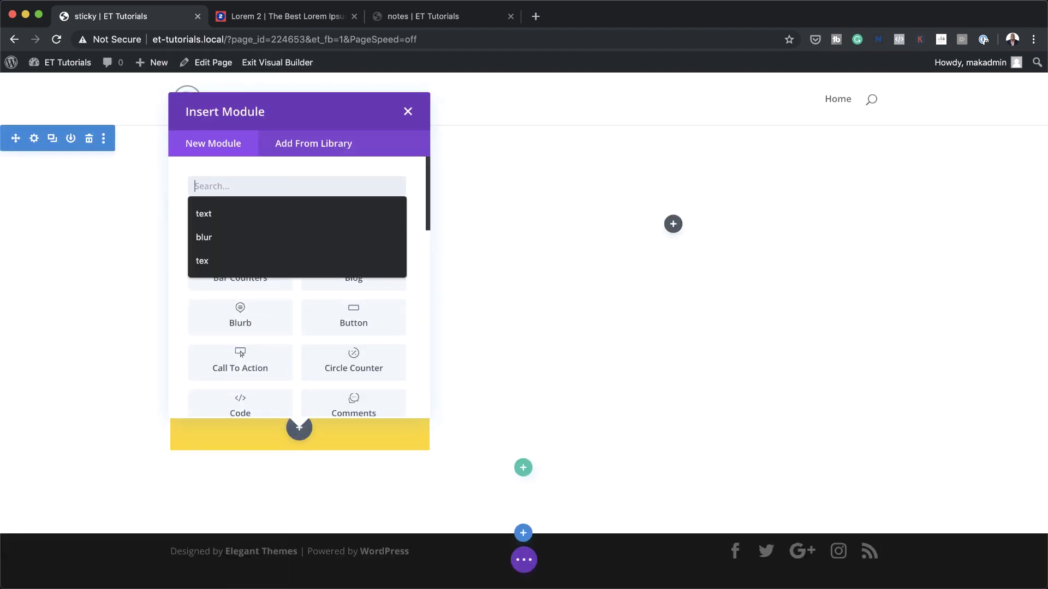
{"action": "type", "text": "divi"}
{"action": "left_click", "coordinate": [287, 218]}
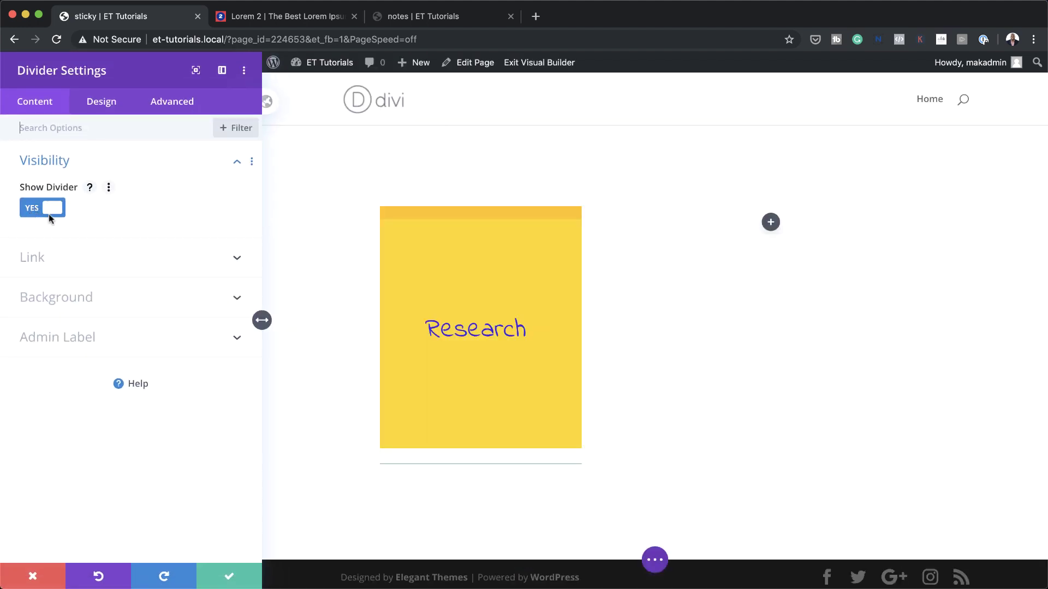
Set the divider's line color to #ffc300 and its line style to Dashed.
{"action": "left_click", "coordinate": [101, 107]}
{"action": "left_click", "coordinate": [70, 167]}
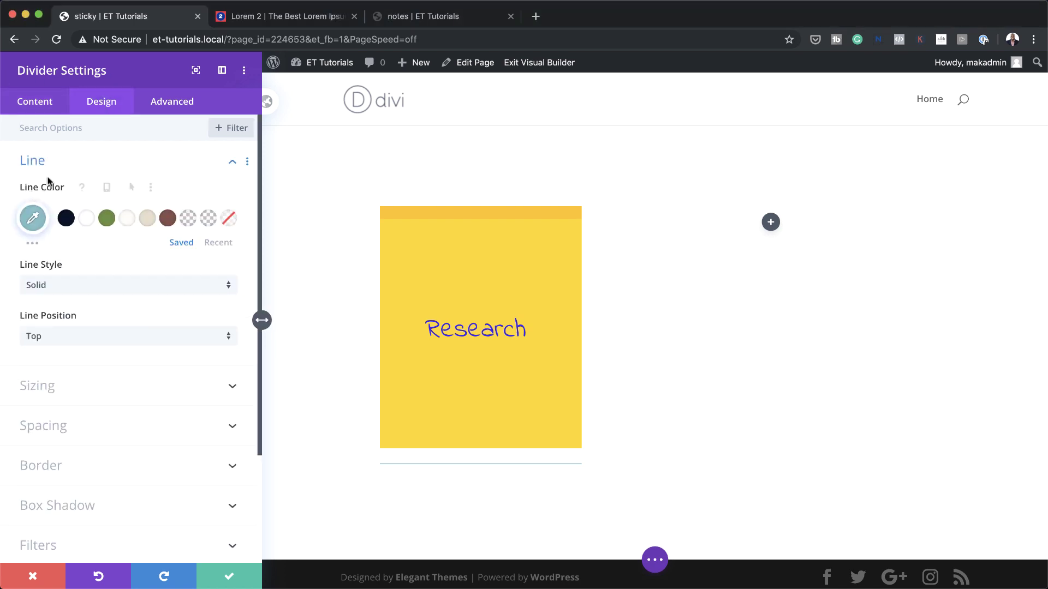
{"action": "left_click", "coordinate": [33, 218]}
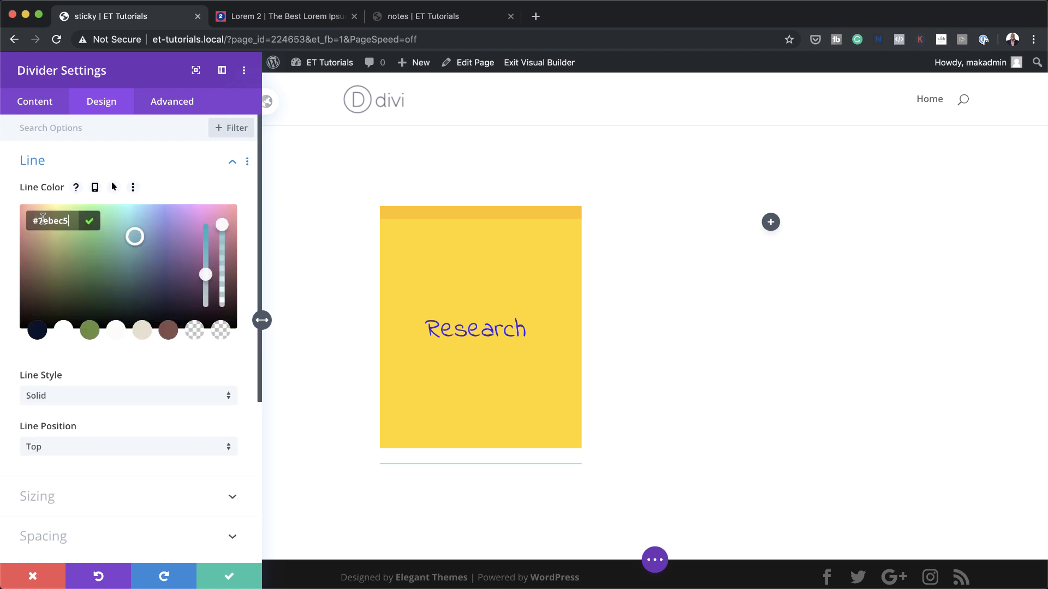
{"action": "type", "text": "#ffc300"}
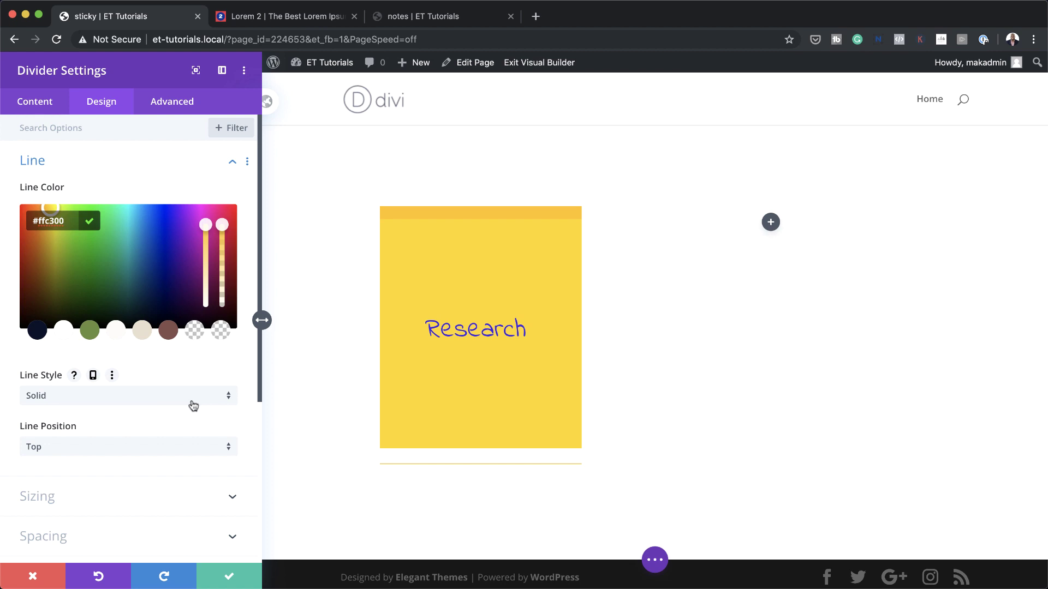
{"action": "scroll", "coordinate": [135, 382], "scroll_direction": "down", "scroll_amount": 1}
{"action": "left_click", "coordinate": [135, 380]}
{"action": "left_click", "coordinate": [109, 297]}
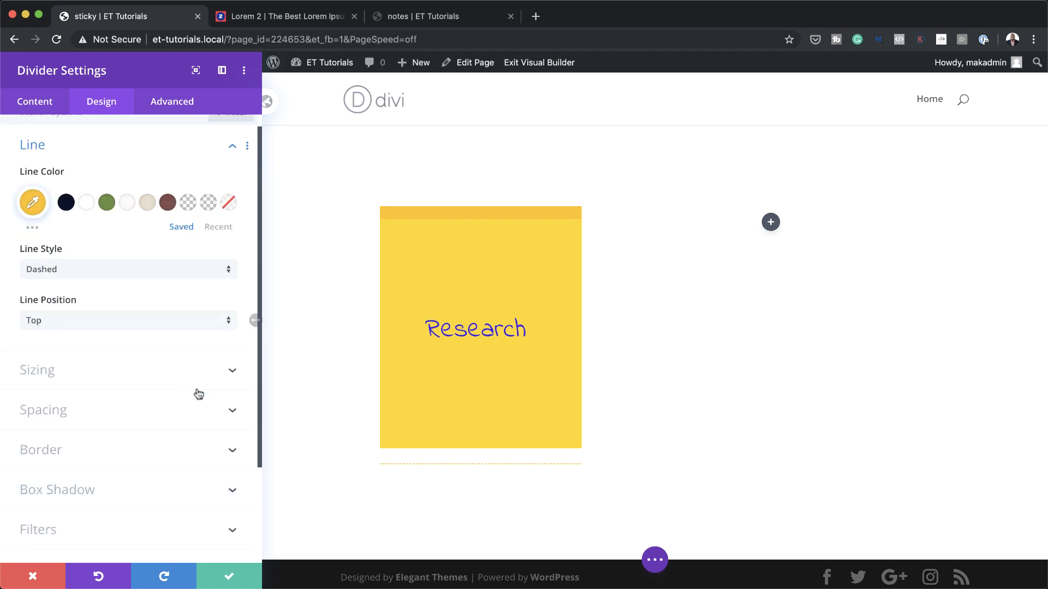
Set the divider's weight to 5px and its height to 0px.
{"action": "left_click", "coordinate": [180, 375]}
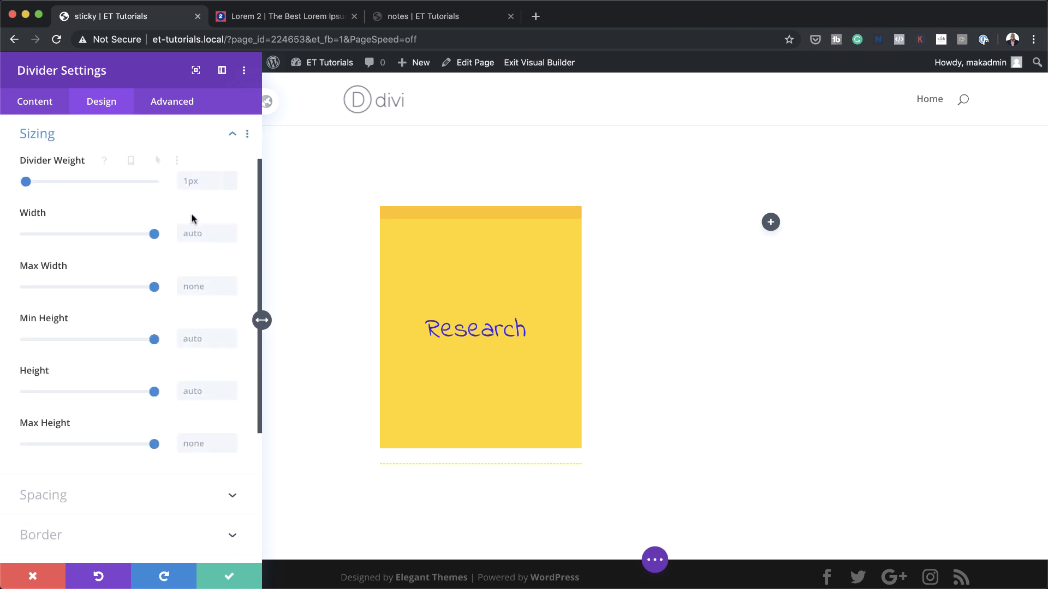
{"action": "left_click", "coordinate": [201, 180]}
{"action": "type", "text": "5"}
{"action": "left_click", "coordinate": [192, 390]}
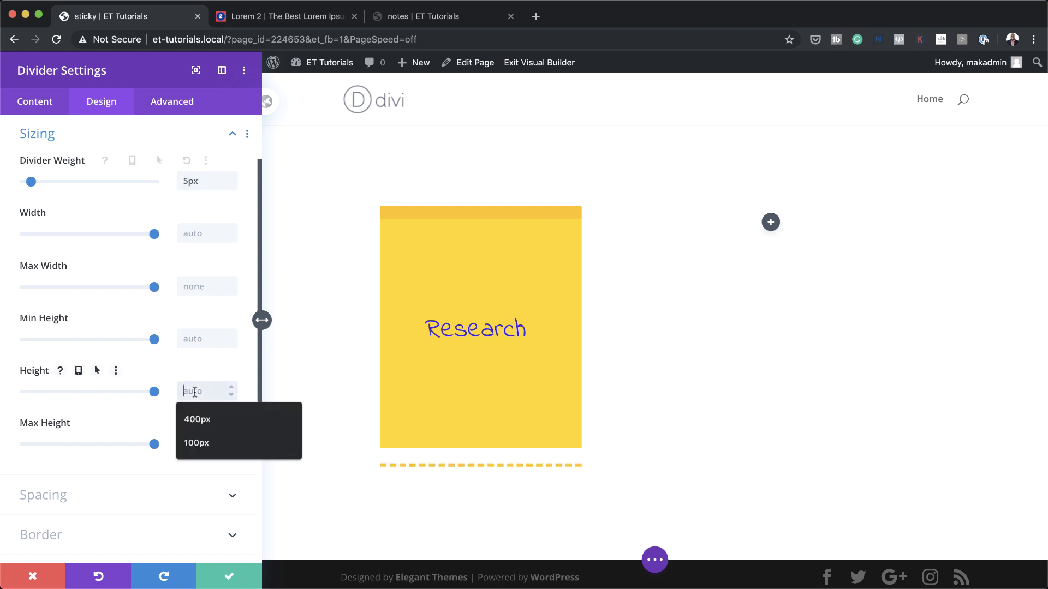
{"action": "type", "text": "0"}
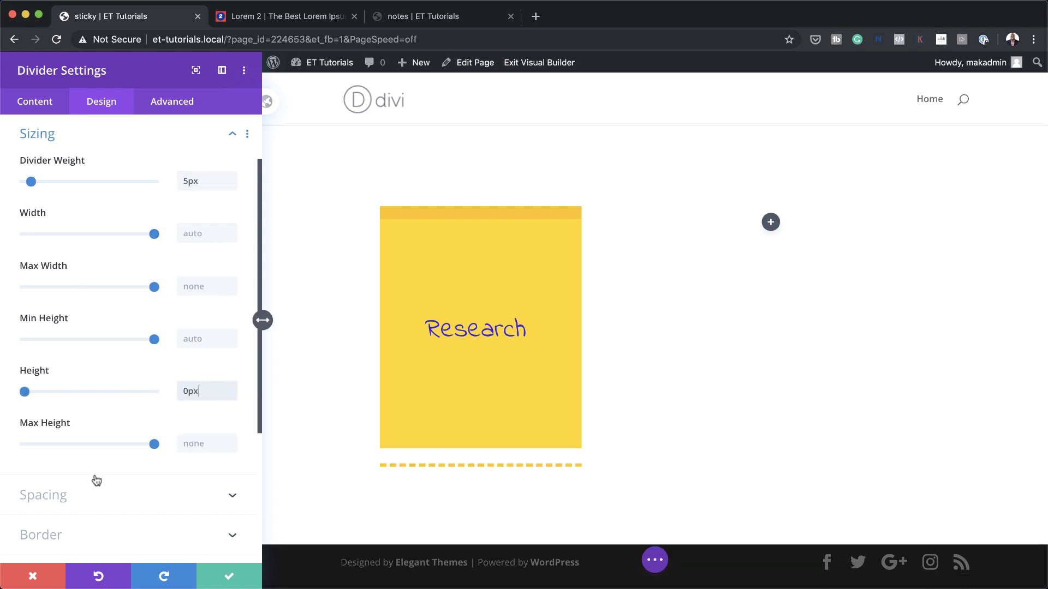
Give the divider a top margin of 150px.
{"action": "left_click", "coordinate": [87, 495]}
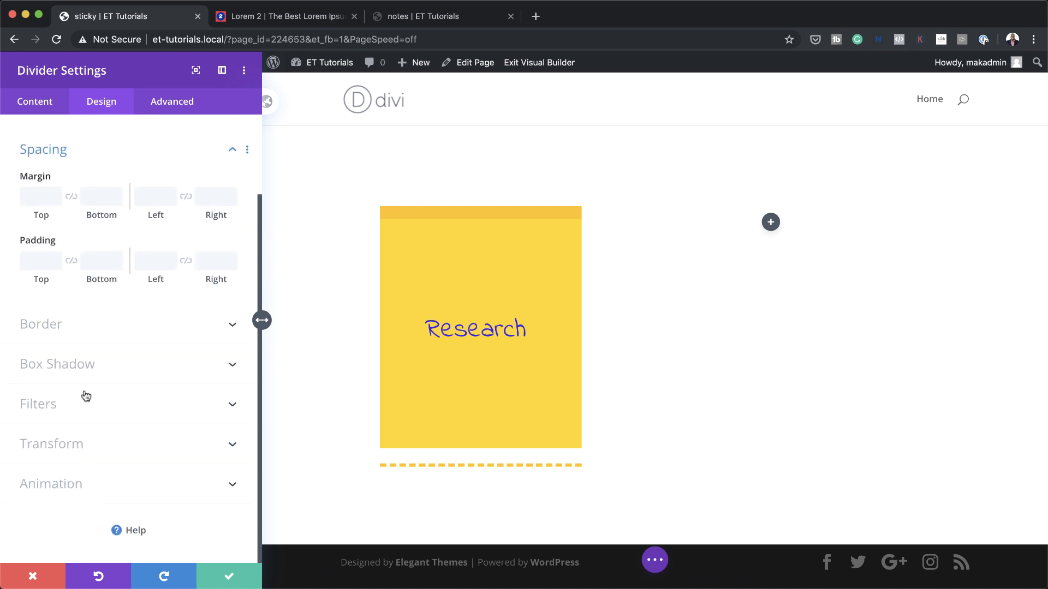
{"action": "left_click", "coordinate": [45, 196]}
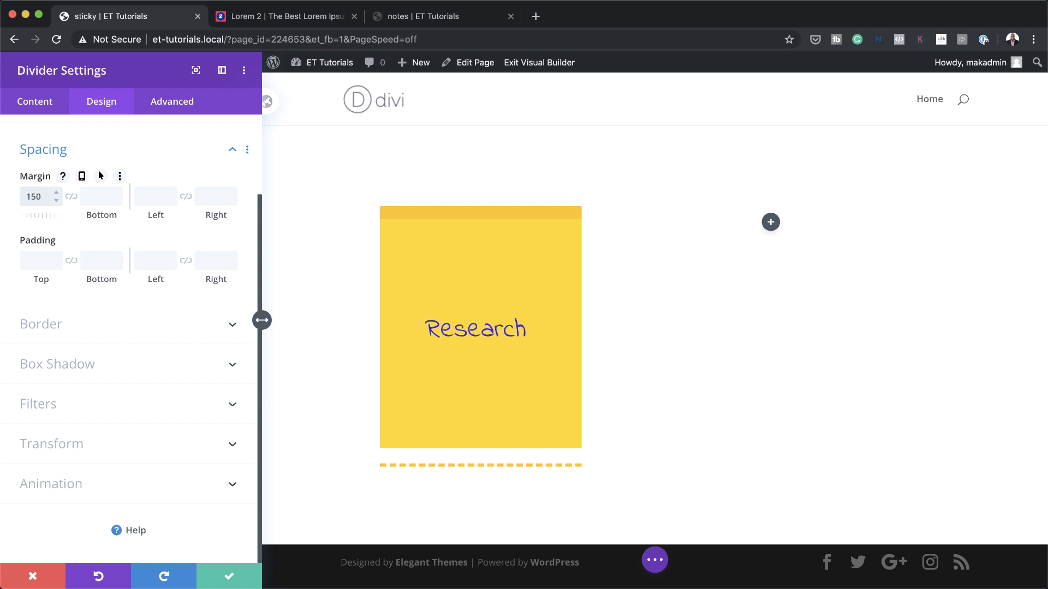
{"action": "scroll", "coordinate": [551, 555], "scroll_direction": "down", "scroll_amount": 3}
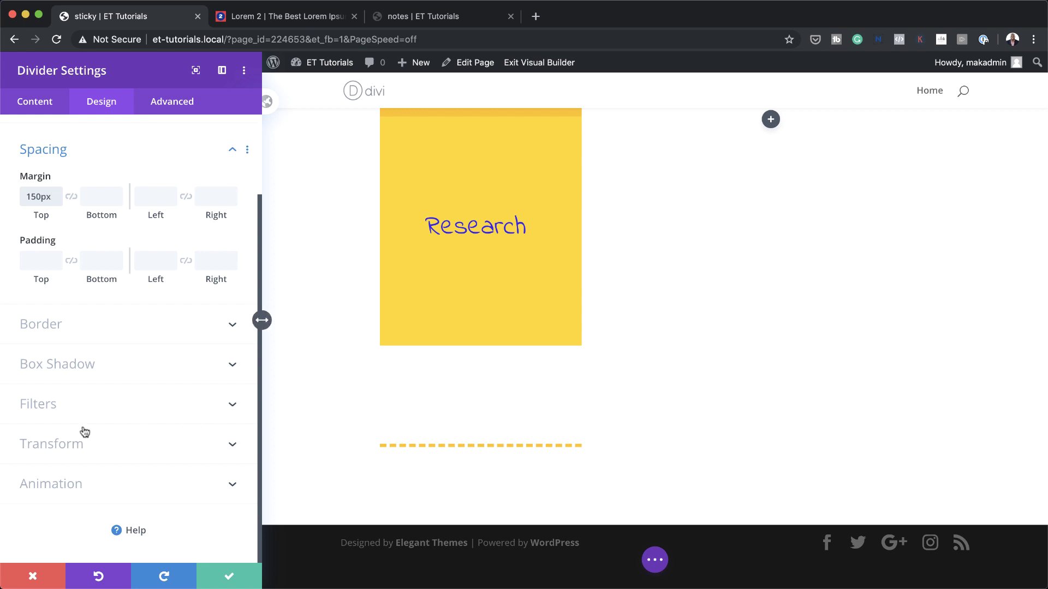
Rotate the divider 270 degrees with the first transform rotation value so the dashed line runs vertically.
{"action": "left_click", "coordinate": [89, 446]}
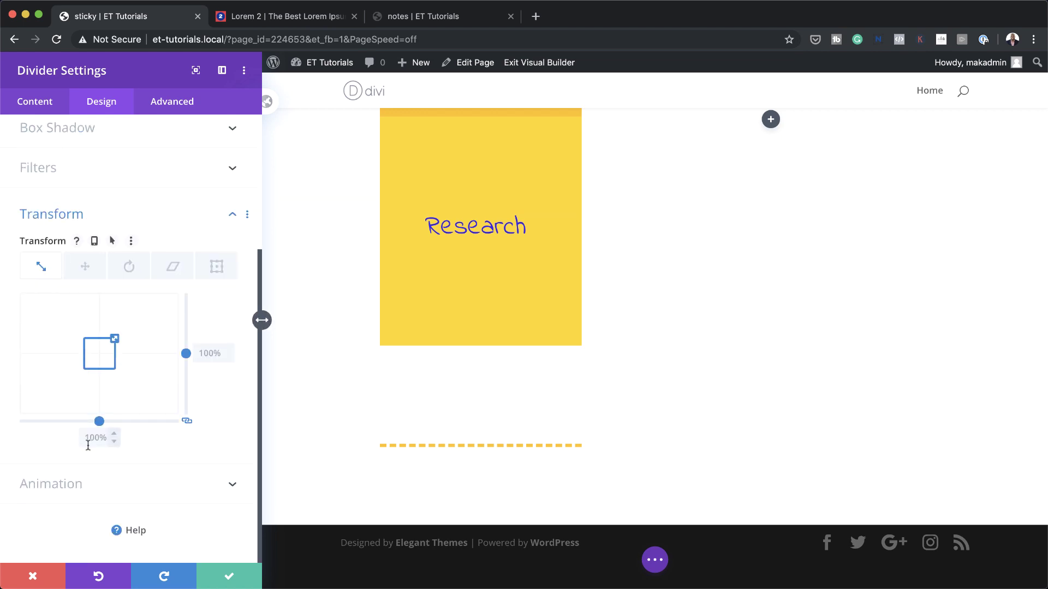
{"action": "left_click", "coordinate": [129, 267]}
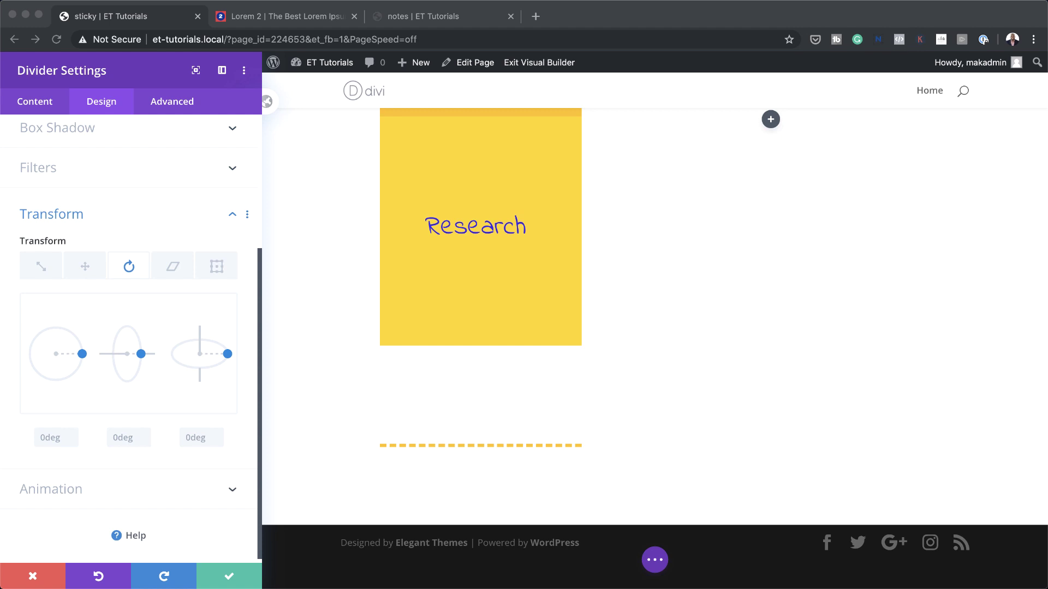
{"action": "left_click", "coordinate": [38, 437]}
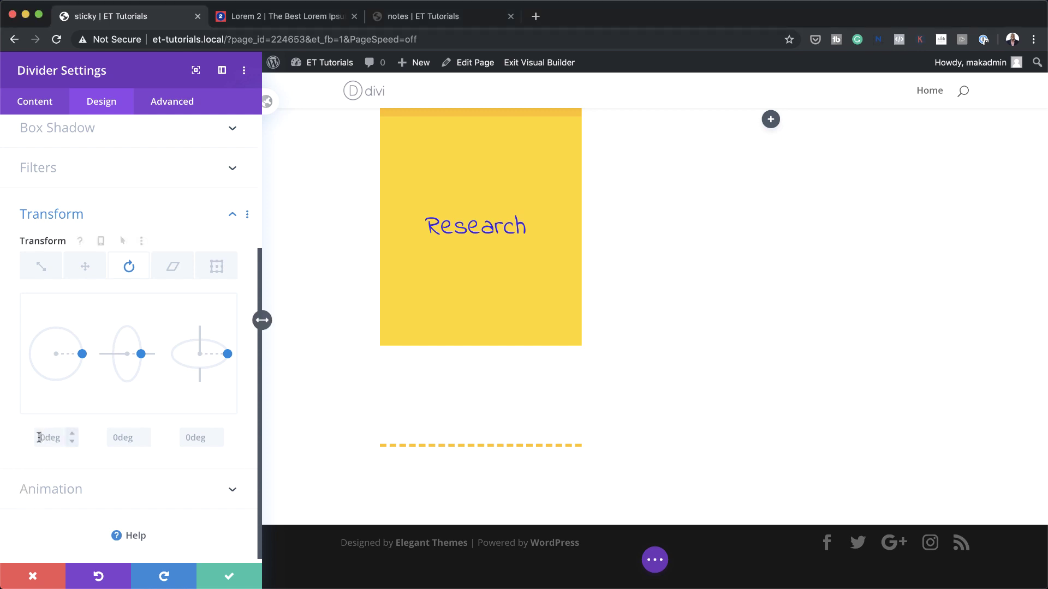
{"action": "type", "text": "270"}
{"action": "key", "text": "Return"}
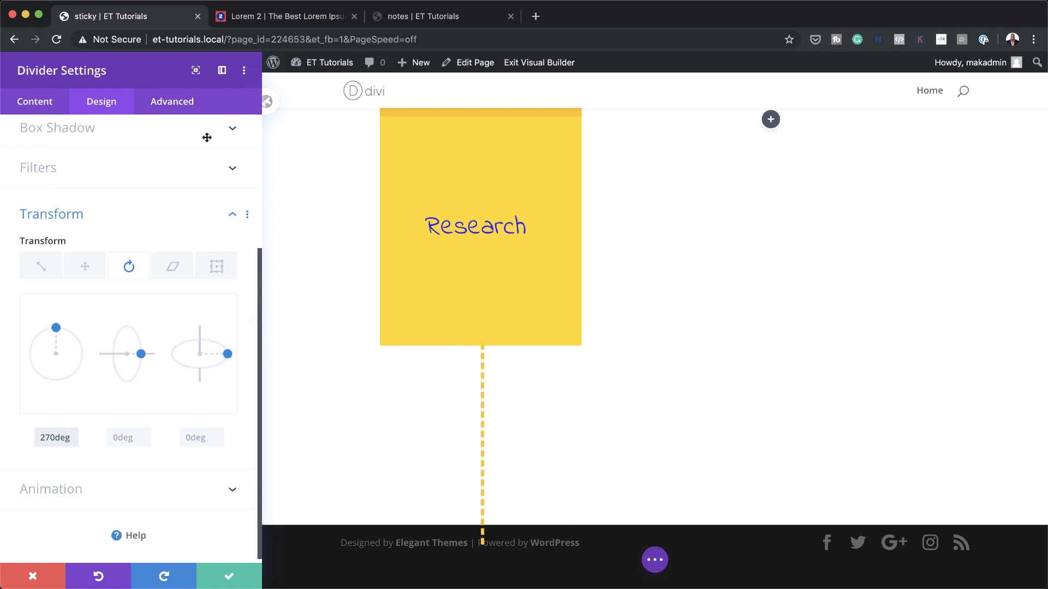
Set the divider's Z Index to -99.
{"action": "left_click", "coordinate": [181, 107]}
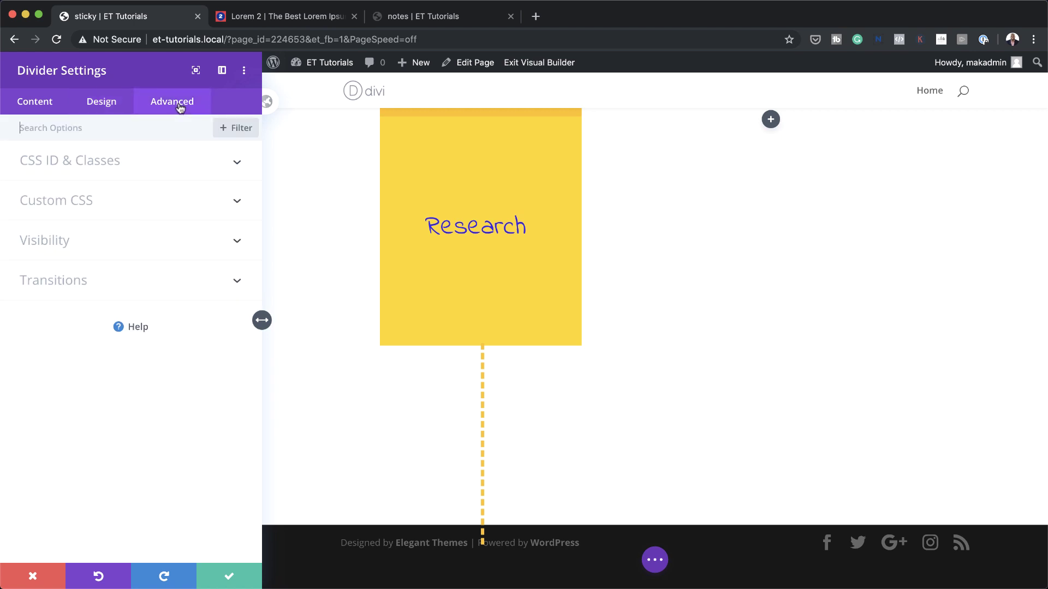
{"action": "left_click", "coordinate": [47, 240]}
{"action": "scroll", "coordinate": [49, 248], "scroll_direction": "down", "scroll_amount": 2}
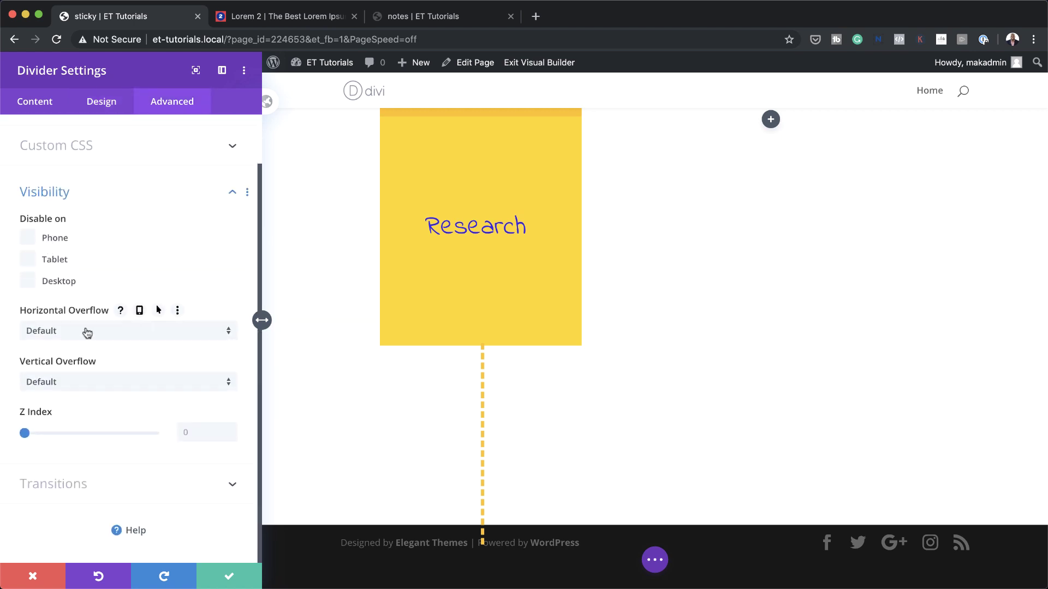
{"action": "left_click", "coordinate": [201, 432]}
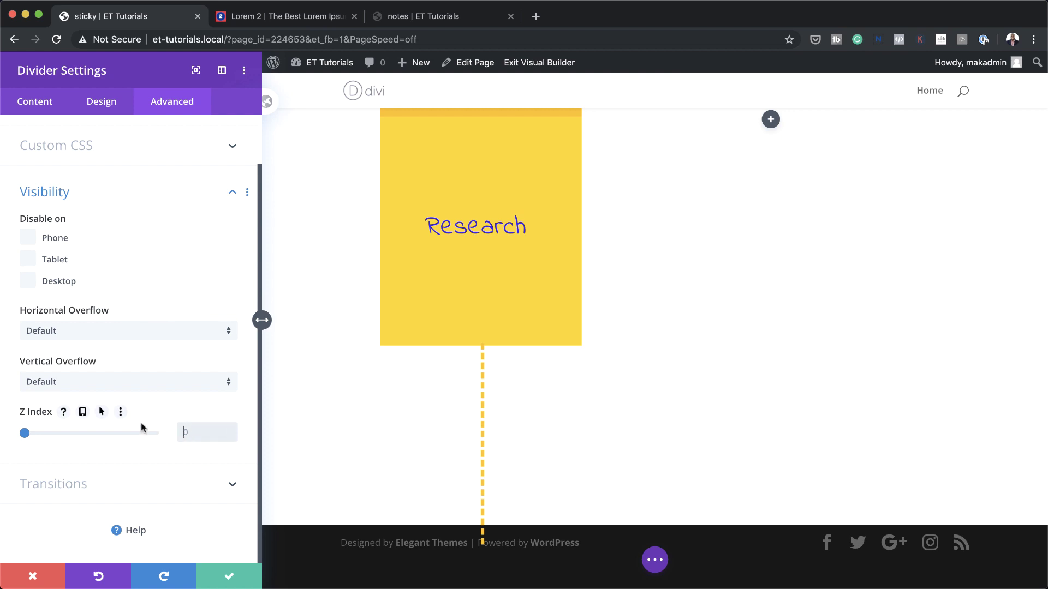
{"action": "type", "text": "20"}
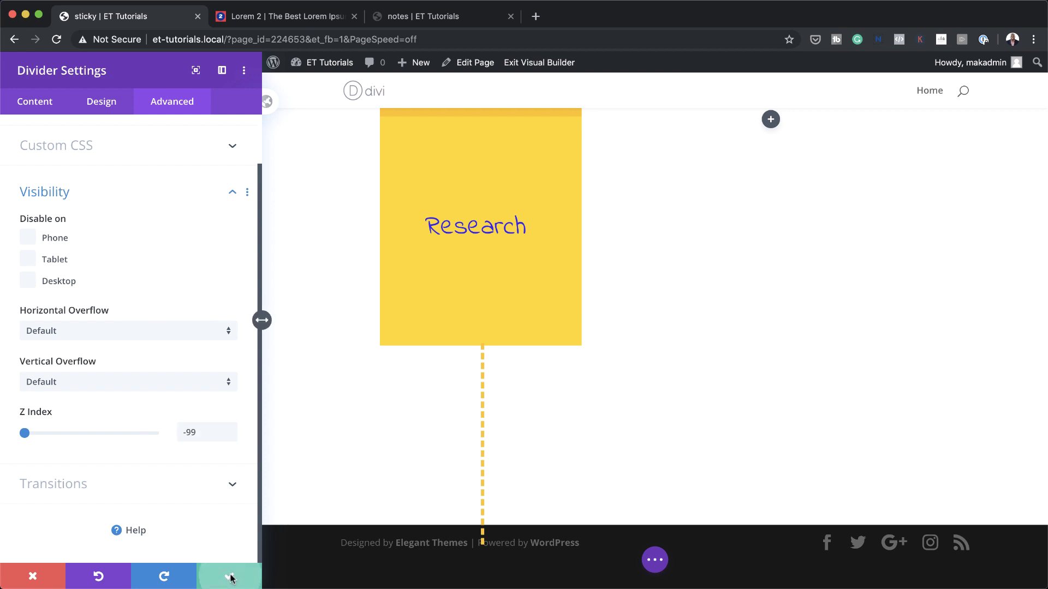
Save the divider settings and add a text module containing a single bullet point between the Research note and the dashed line.
{"action": "left_click", "coordinate": [231, 576]}
{"action": "mouse_move", "coordinate": [299, 322]}
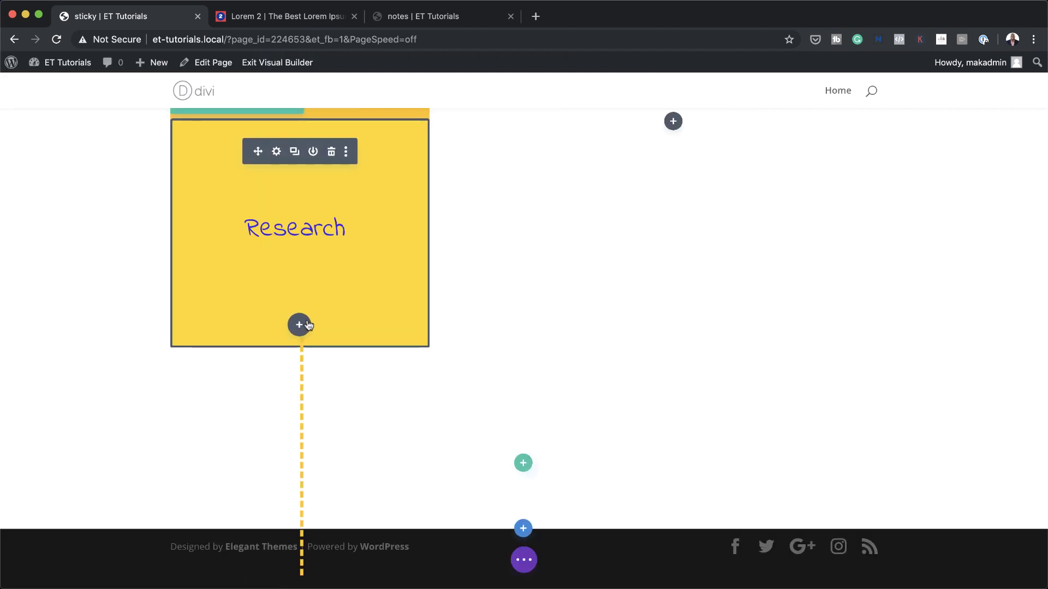
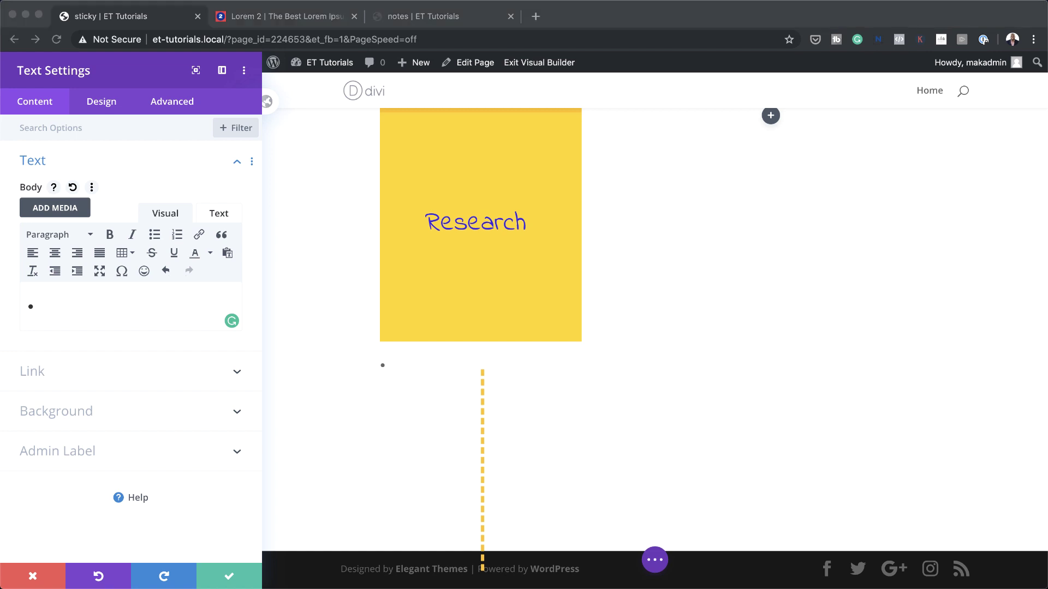
Set the bullet module's text font to Open Sans and its text color to #3a0cf2.
{"action": "left_click", "coordinate": [109, 106]}
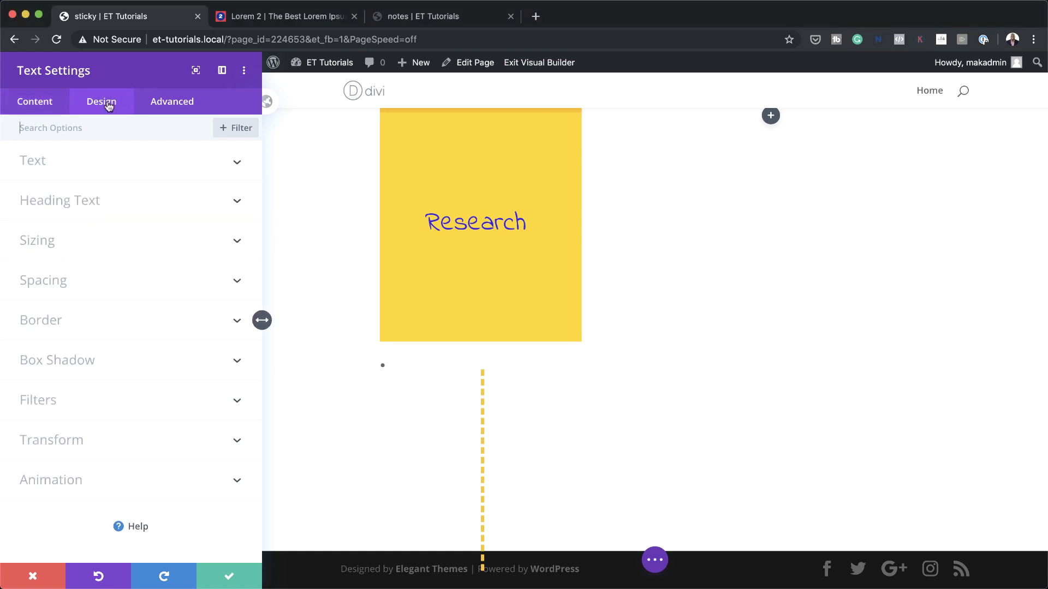
{"action": "left_click", "coordinate": [65, 161]}
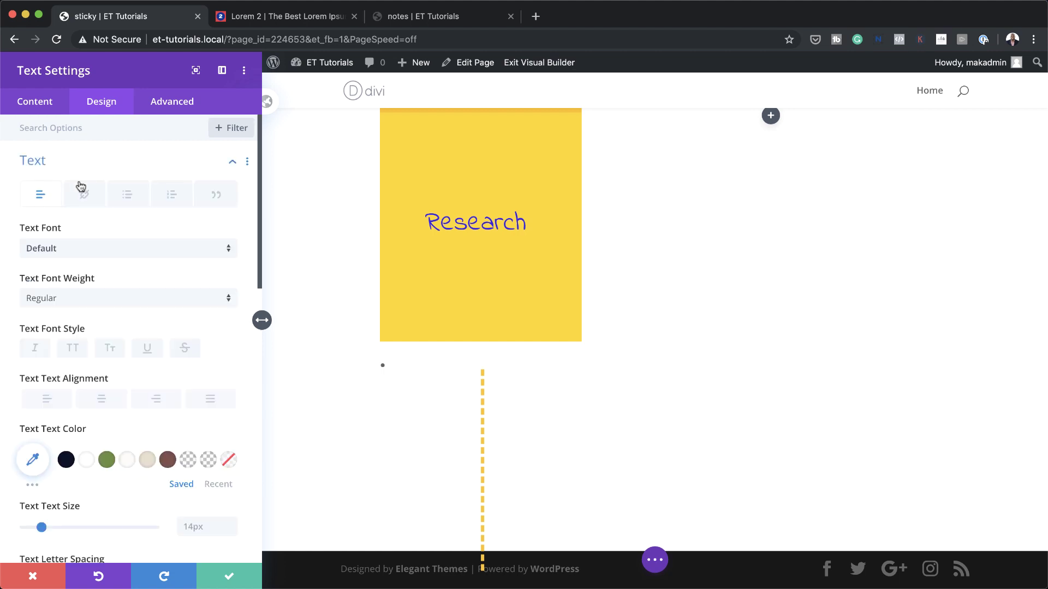
{"action": "left_click", "coordinate": [91, 250]}
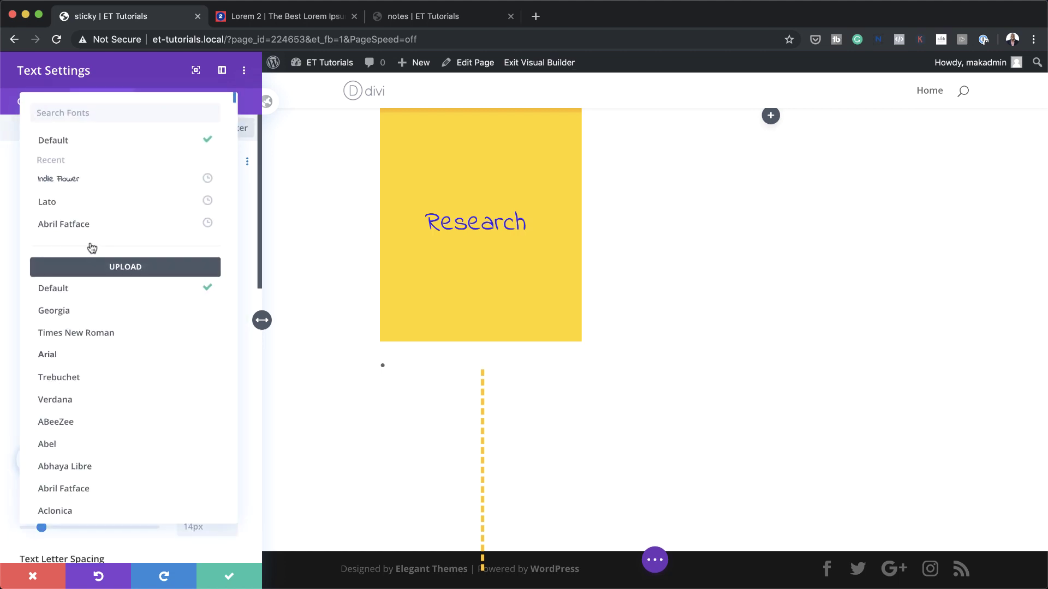
{"action": "type", "text": "op"}
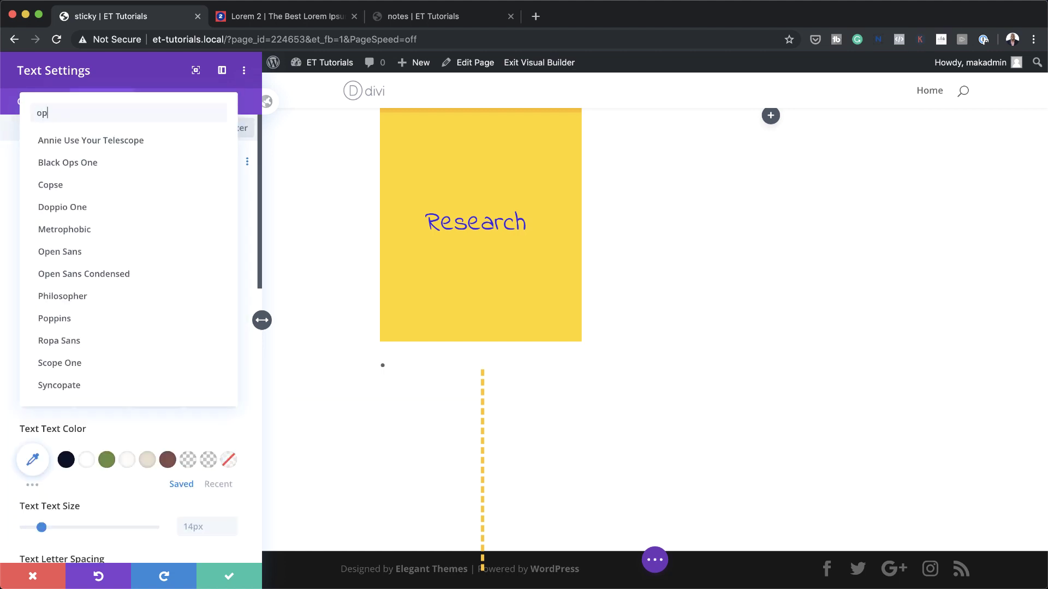
{"action": "left_click", "coordinate": [60, 248]}
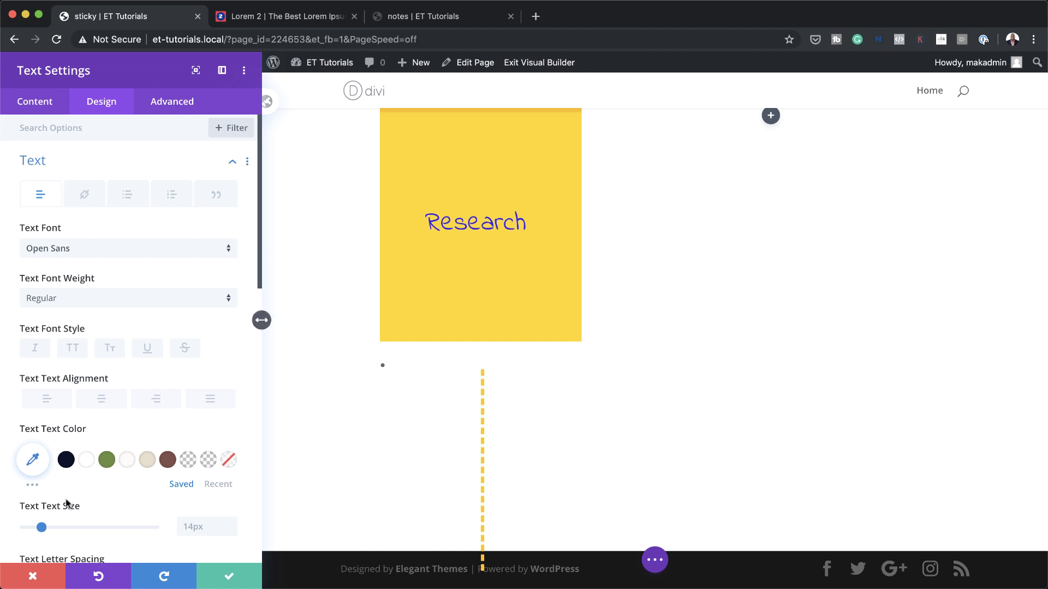
{"action": "left_click", "coordinate": [33, 462]}
{"action": "type", "text": "#3a0cf2"}
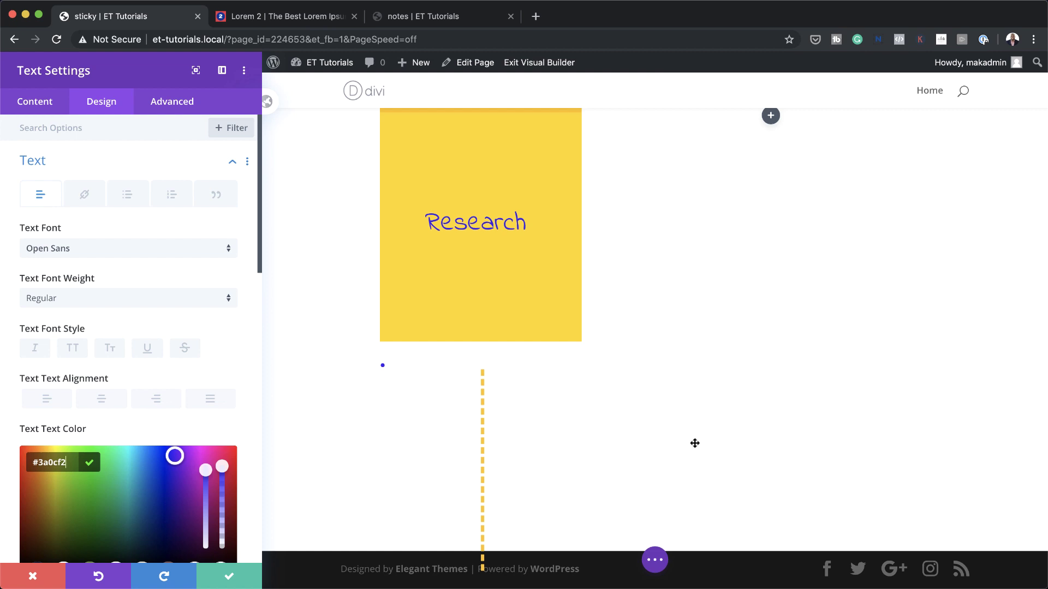
Set the bullet's text size to 100px and line height to 1em, and center its alignment.
{"action": "scroll", "coordinate": [212, 456], "scroll_direction": "down", "scroll_amount": 6}
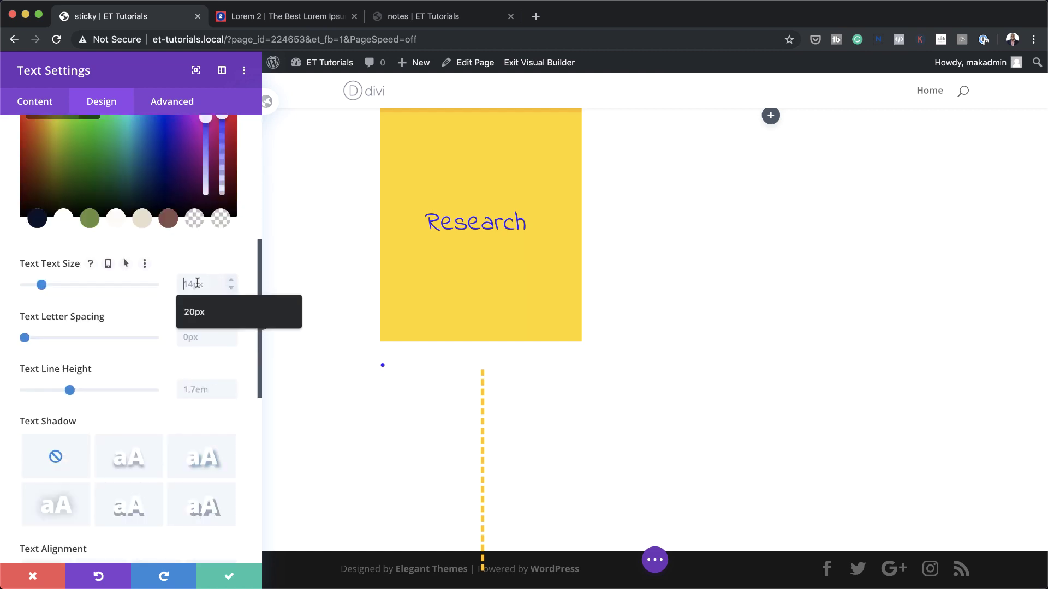
{"action": "scroll", "coordinate": [199, 283], "scroll_direction": "down", "scroll_amount": 2}
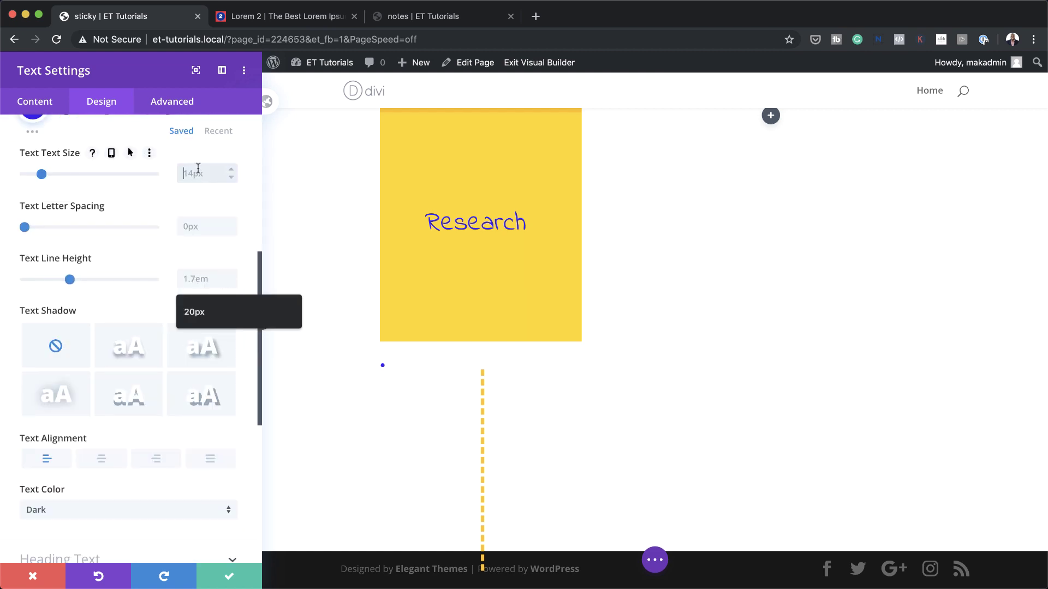
{"action": "type", "text": "100px"}
{"action": "left_click", "coordinate": [202, 279]}
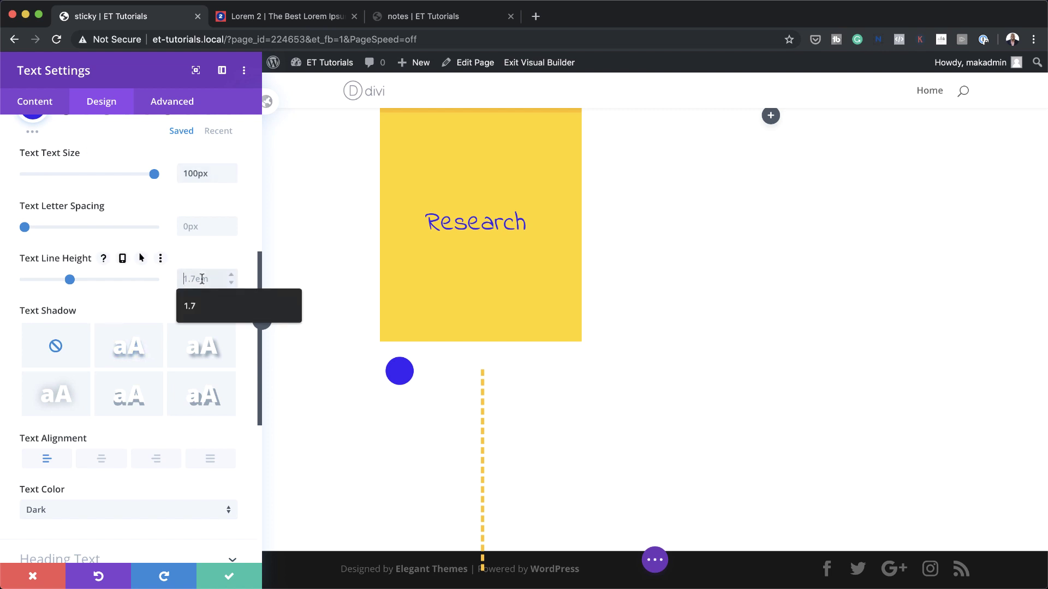
{"action": "type", "text": "1em"}
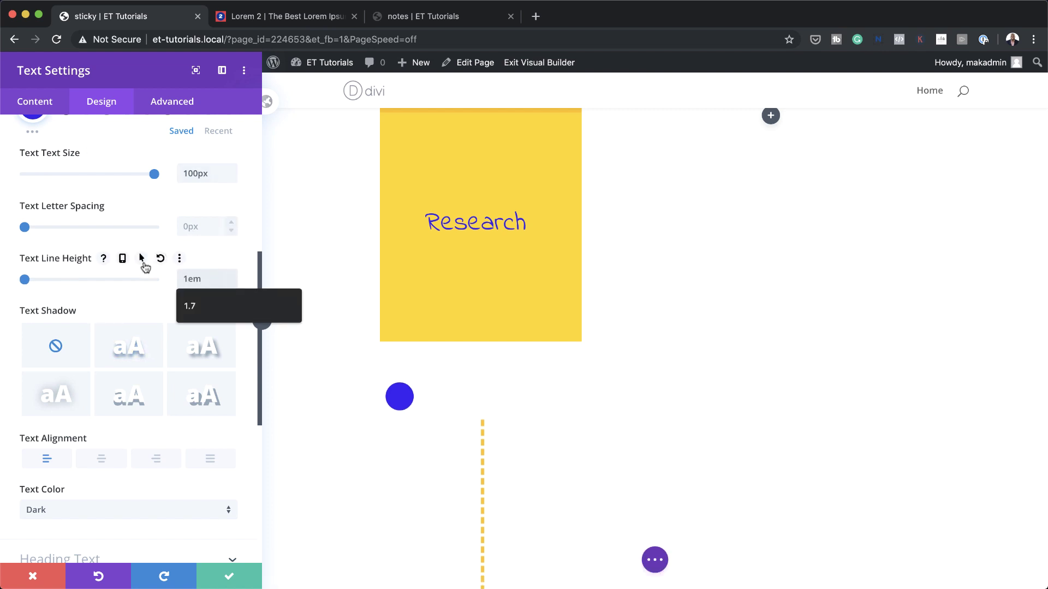
{"action": "left_click", "coordinate": [109, 461]}
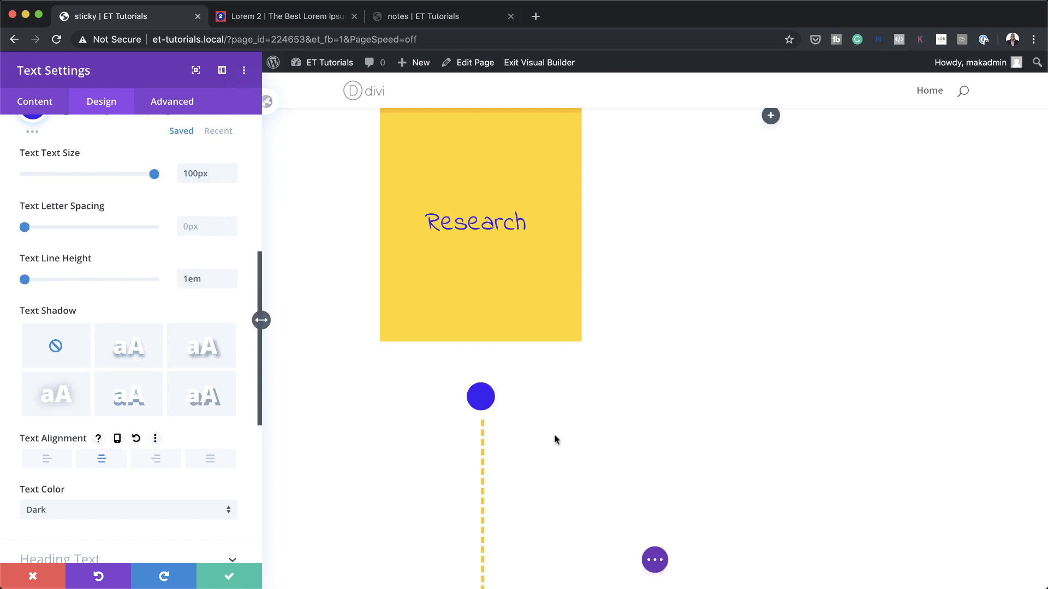
Give the bullet module a top margin of -50px and save its settings.
{"action": "scroll", "coordinate": [145, 412], "scroll_direction": "down", "scroll_amount": 5}
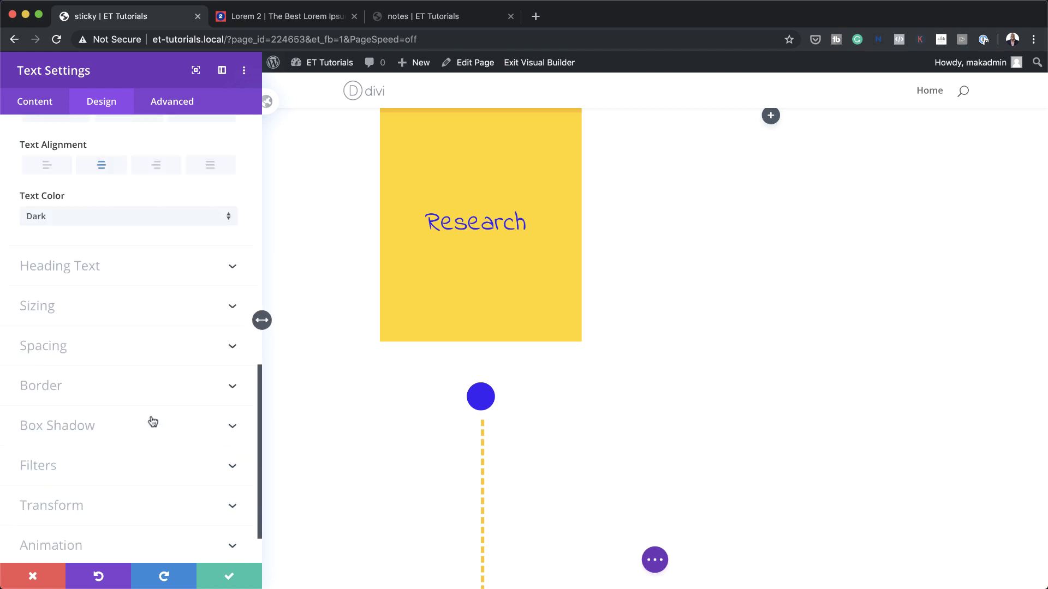
{"action": "left_click", "coordinate": [58, 342]}
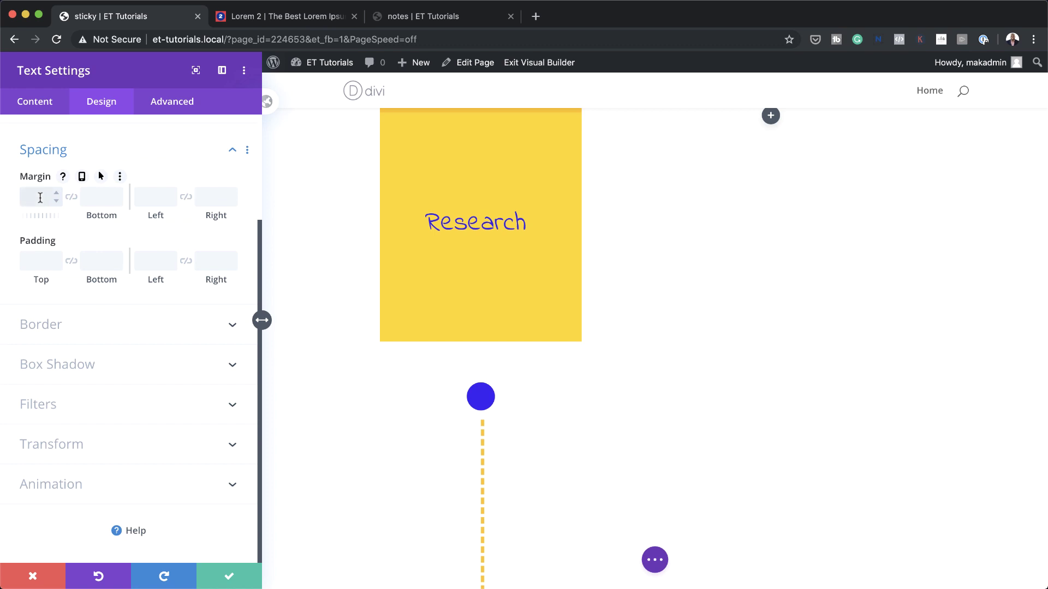
{"action": "type", "text": "50"}
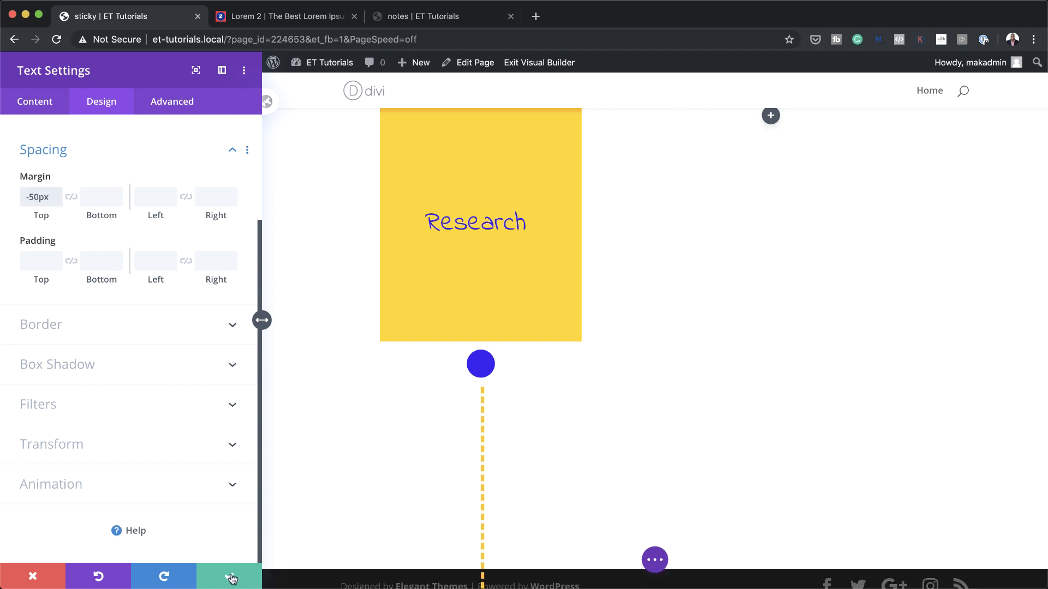
{"action": "left_click", "coordinate": [229, 577]}
Move the bullet text module below the divider in wireframe view and return to desktop view.
{"action": "left_click_drag", "start_coordinate": [300, 369], "coordinate": [493, 466]}
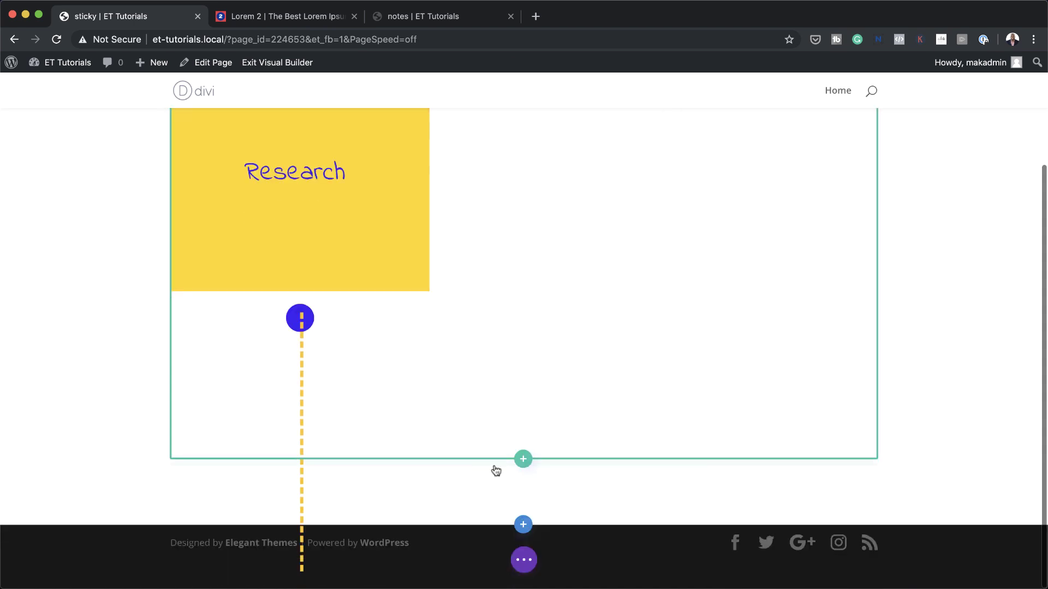
{"action": "left_click", "coordinate": [525, 562]}
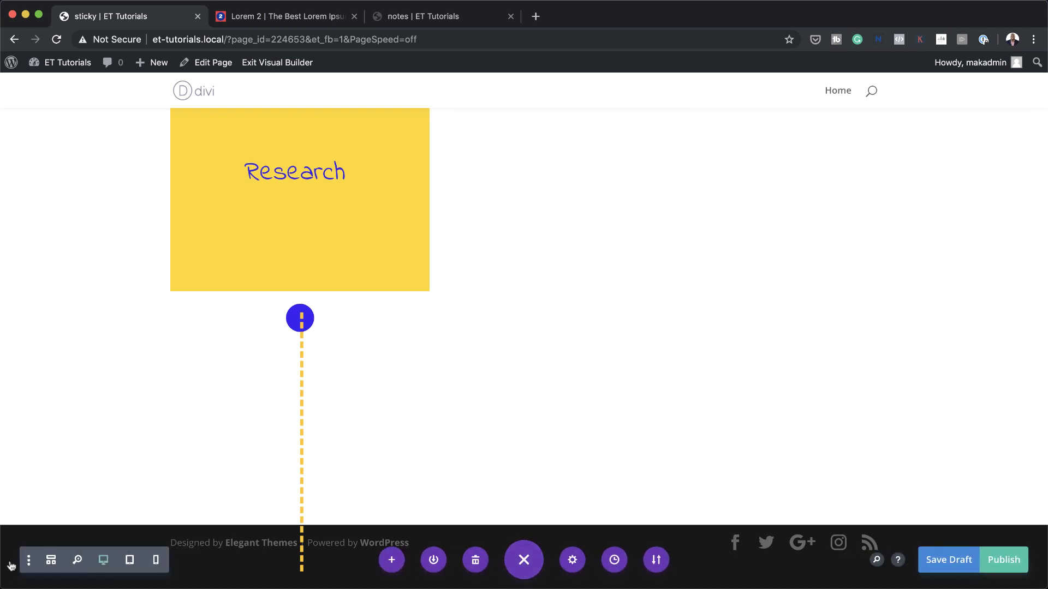
{"action": "left_click", "coordinate": [51, 561]}
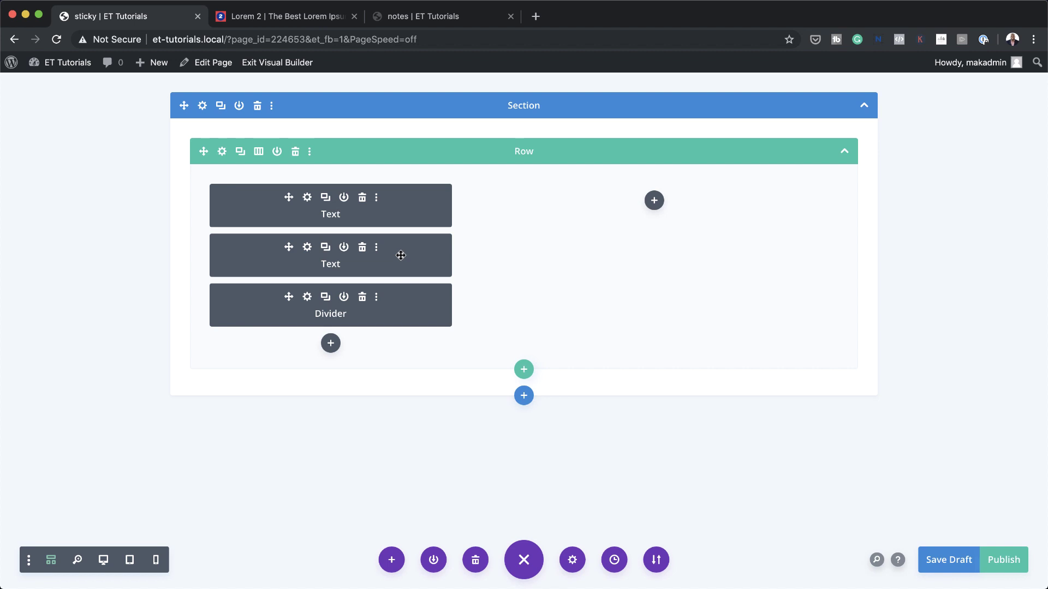
{"action": "left_click_drag", "start_coordinate": [401, 255], "coordinate": [397, 326]}
{"action": "left_click", "coordinate": [103, 560]}
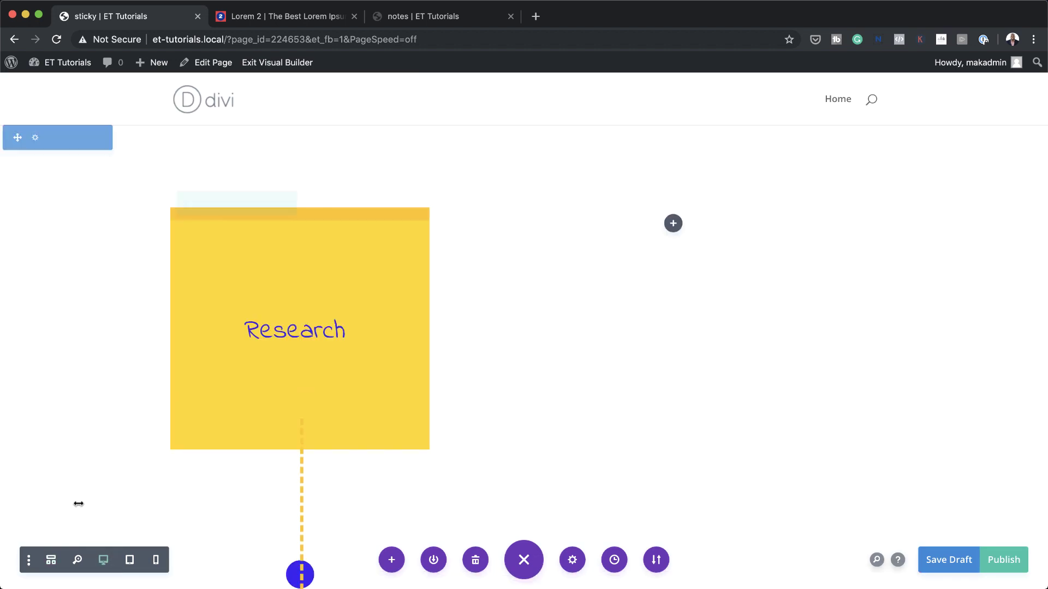
Add a text module to the second column with the body "Nemo enim ipsam voluptatem quia voluptas sit aspernatur aut odit aut fugit, sed quia.".
{"action": "scroll", "coordinate": [82, 486], "scroll_direction": "down", "scroll_amount": 5}
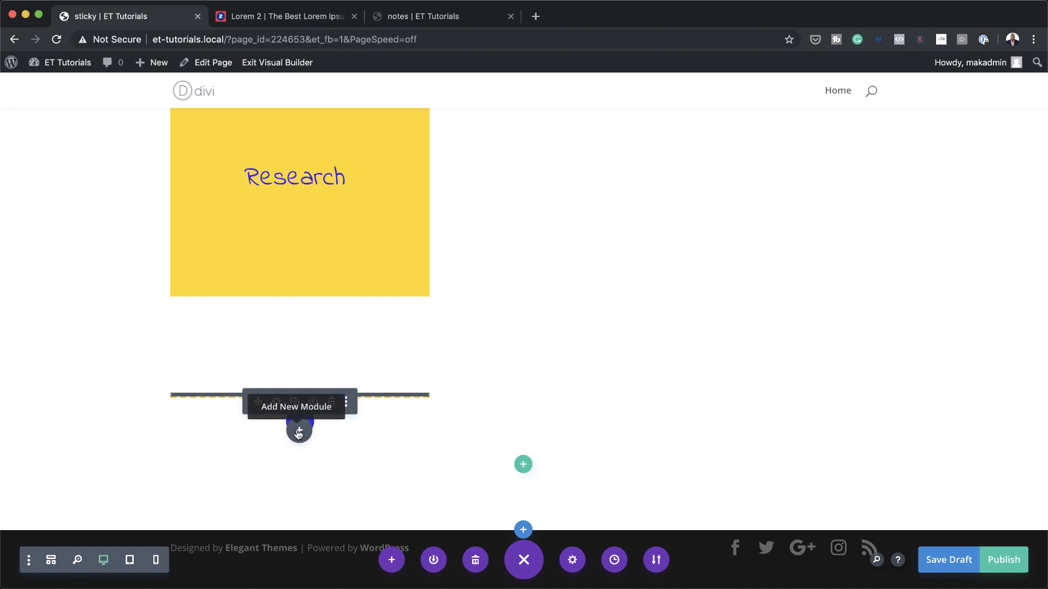
{"action": "scroll", "coordinate": [601, 354], "scroll_direction": "up", "scroll_amount": 5}
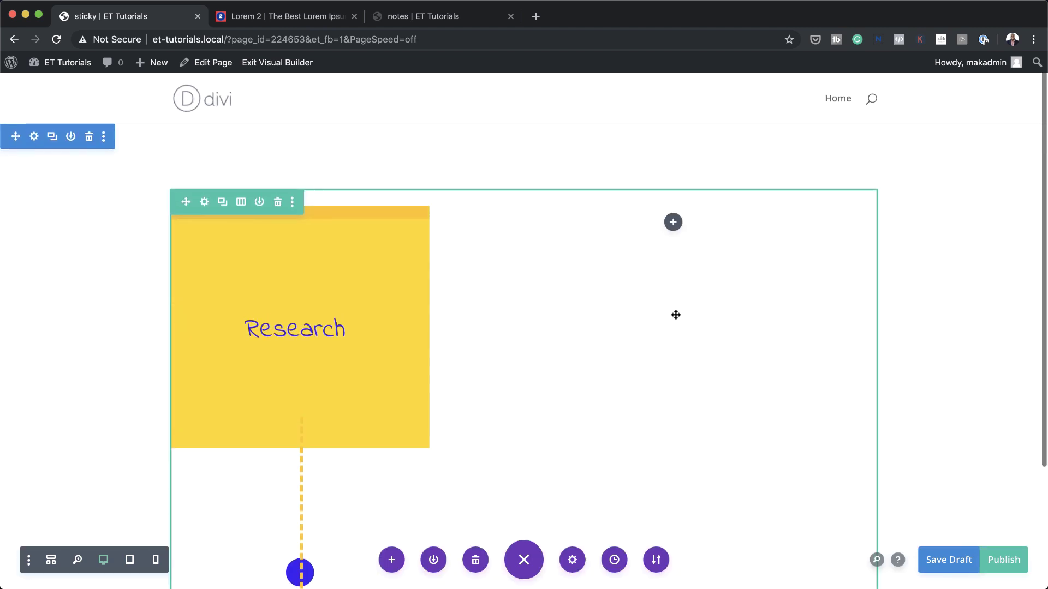
{"action": "left_click", "coordinate": [675, 222]}
{"action": "type", "text": "text"}
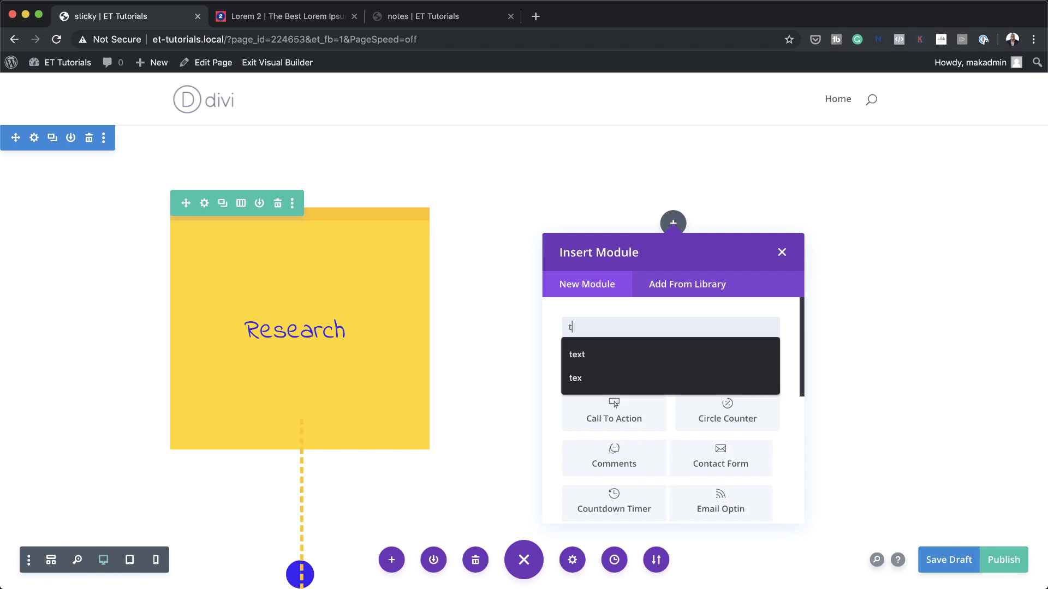
{"action": "left_click", "coordinate": [627, 366]}
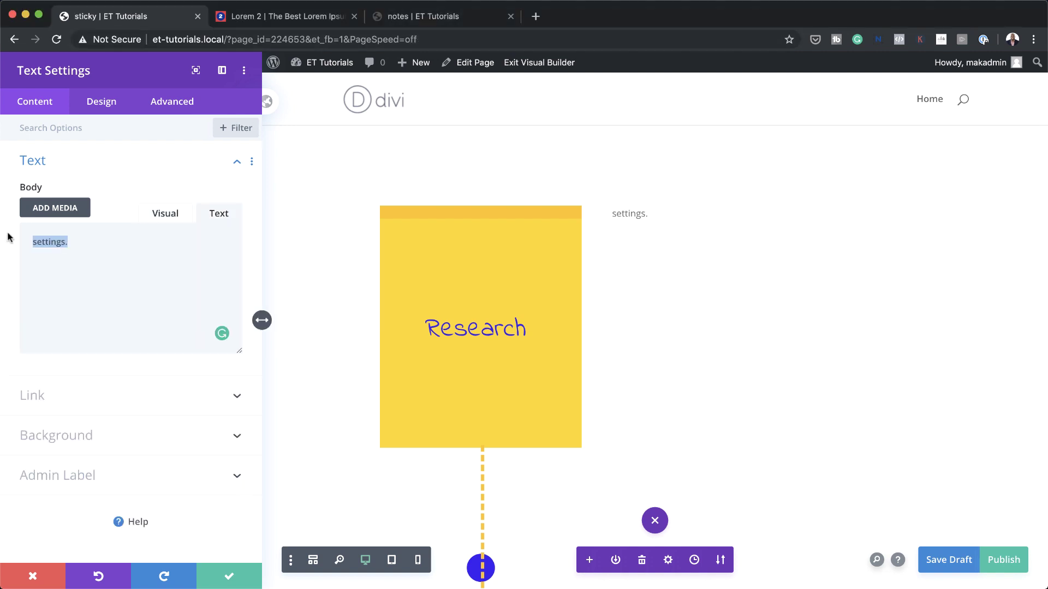
{"action": "type", "text": "Nemo enim ipsam voluptatem quia voluptas sit aspernatur aut odit aut fugit, sed quia."}
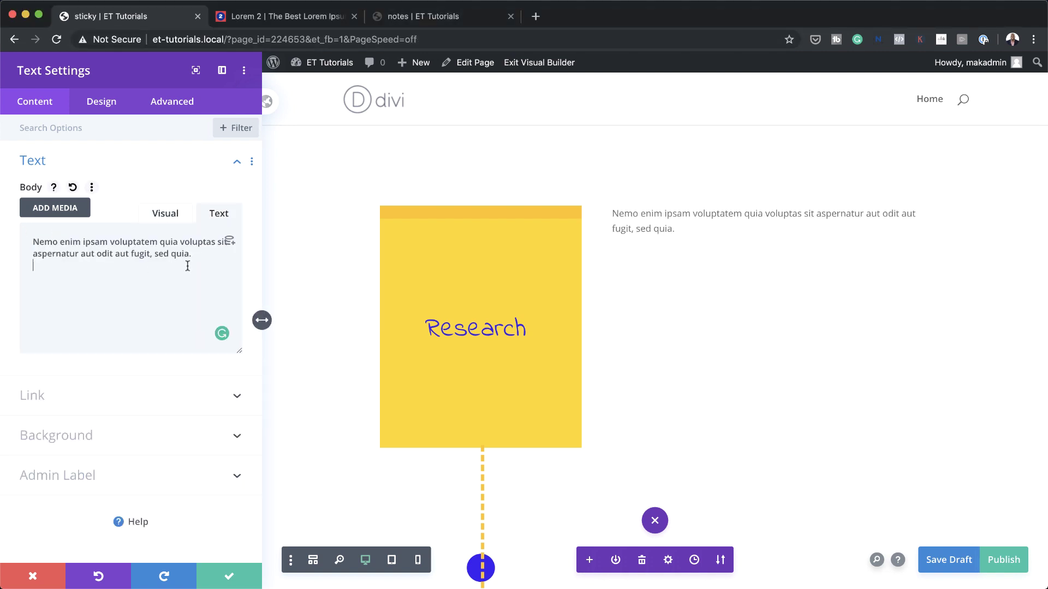
Format the whole body paragraph of the second column's text module as Heading 3.
{"action": "left_click_drag", "start_coordinate": [197, 254], "coordinate": [45, 238]}
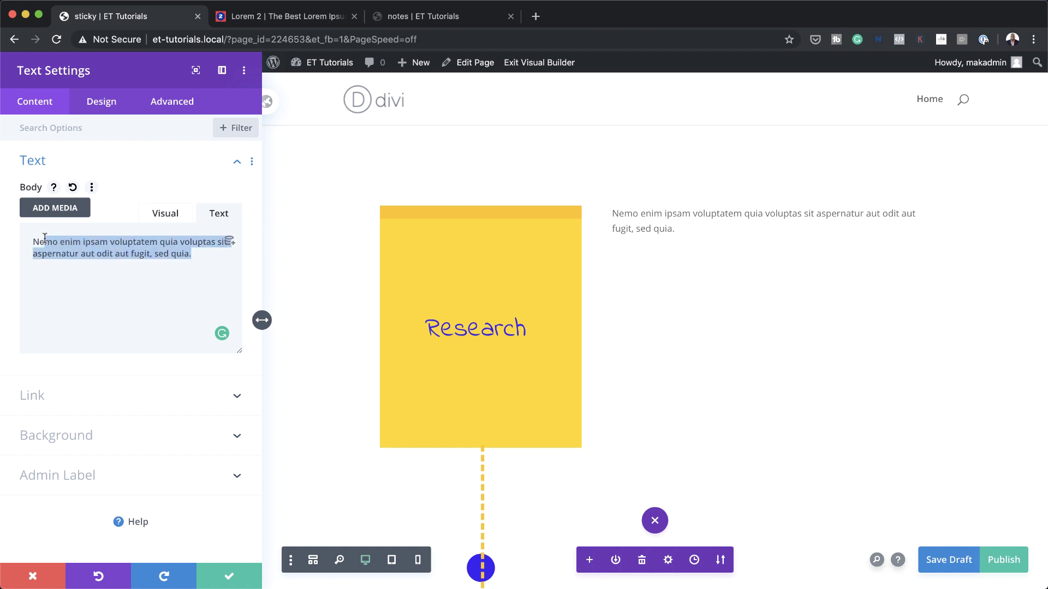
{"action": "left_click", "coordinate": [171, 214]}
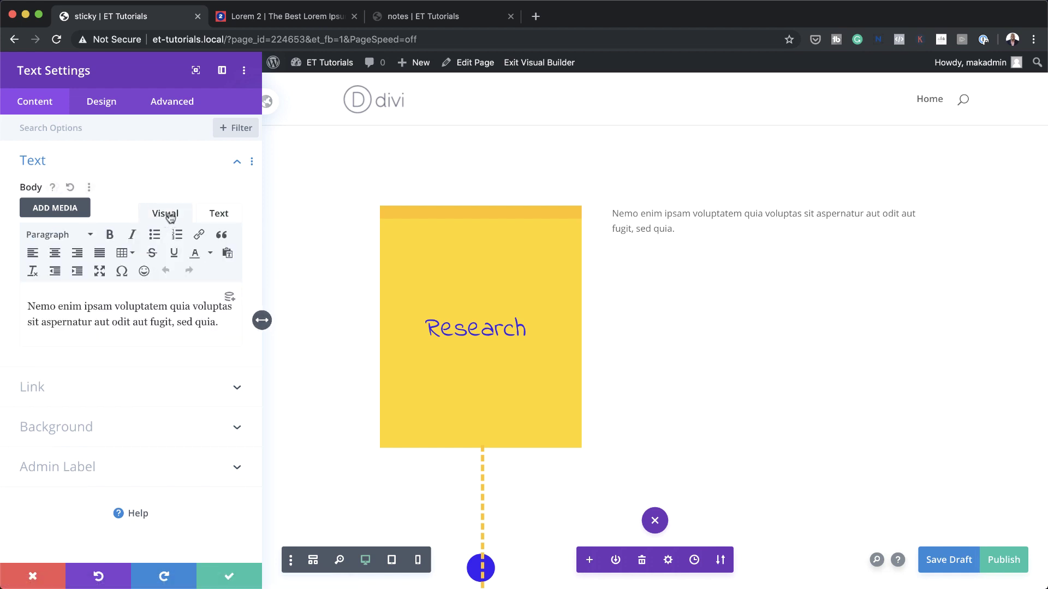
{"action": "left_click_drag", "start_coordinate": [220, 322], "coordinate": [36, 295]}
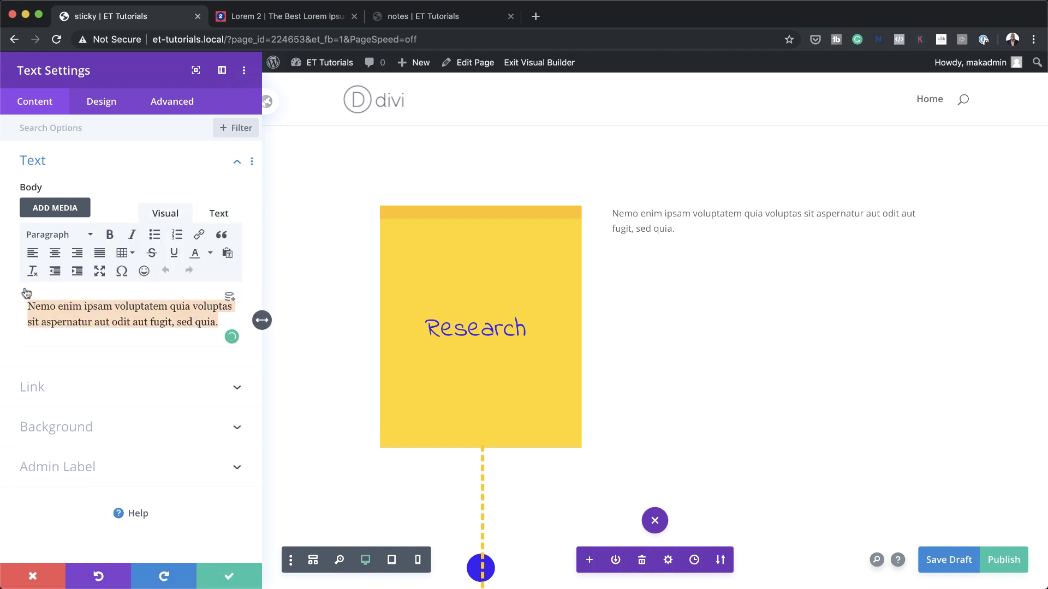
{"action": "left_click", "coordinate": [61, 235]}
{"action": "left_click", "coordinate": [98, 336]}
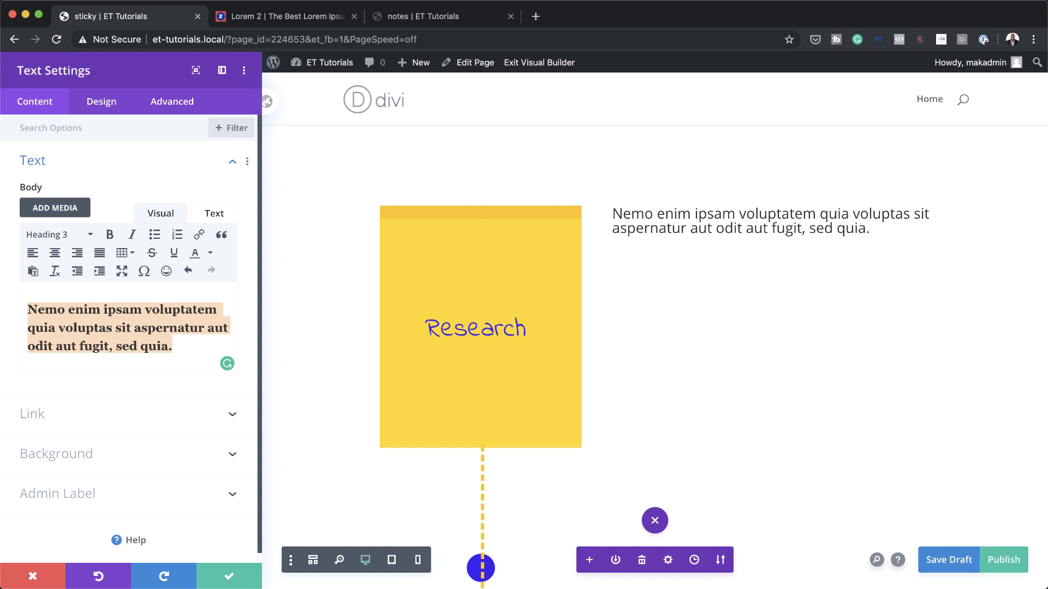
Set the Heading 3 font of the second column's text module to Indie Flower.
{"action": "left_click", "coordinate": [101, 102]}
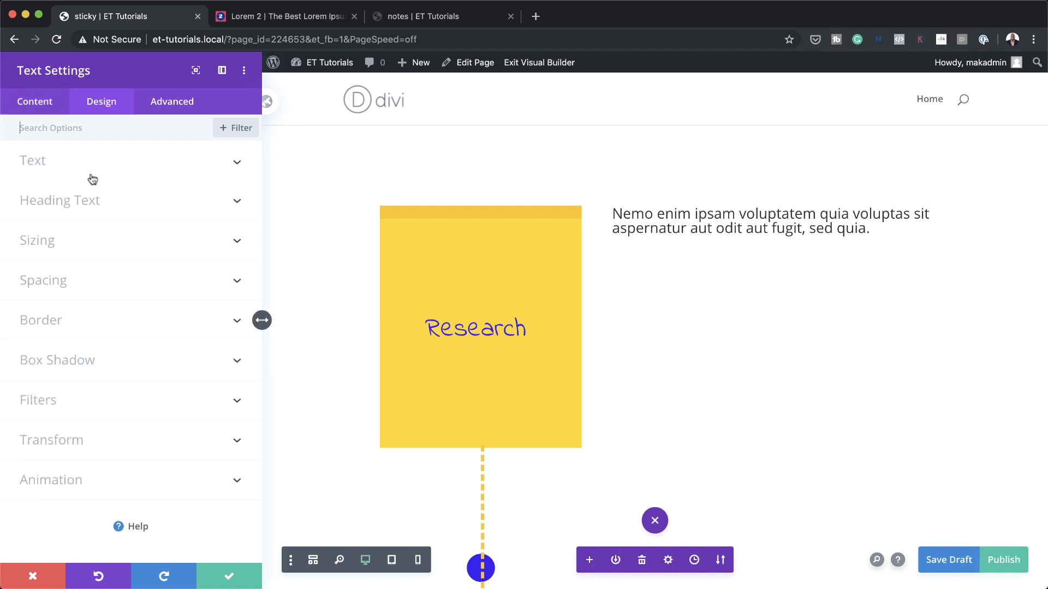
{"action": "left_click", "coordinate": [55, 166]}
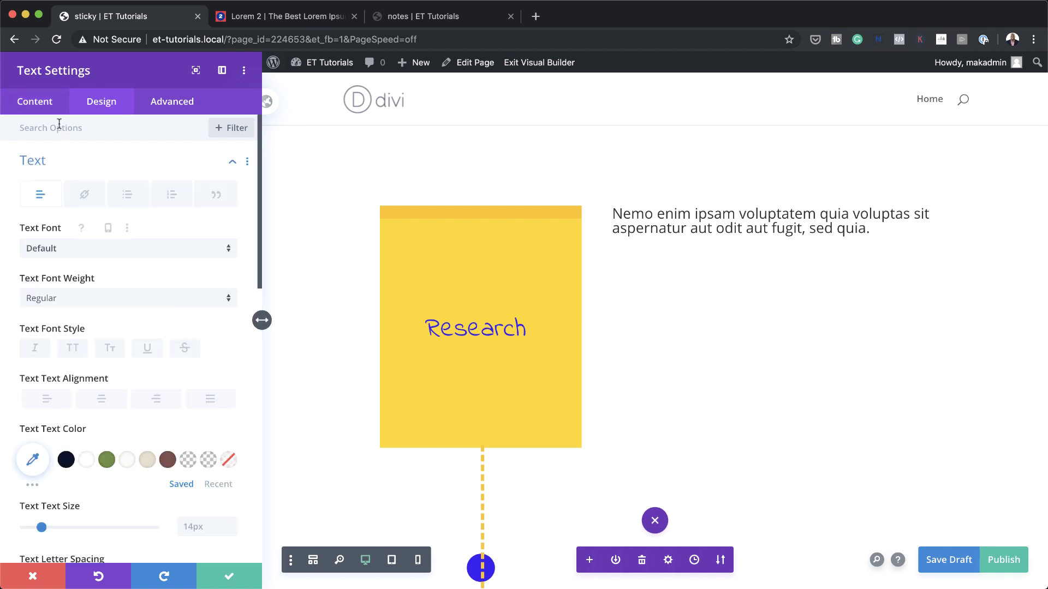
{"action": "scroll", "coordinate": [121, 382], "scroll_direction": "down", "scroll_amount": 13}
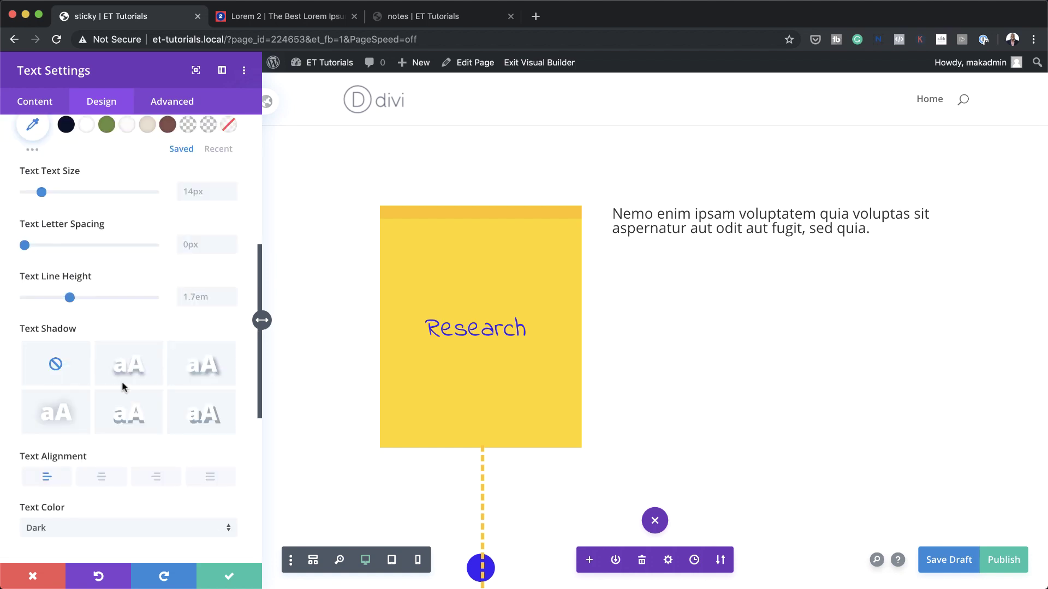
{"action": "left_click", "coordinate": [90, 224]}
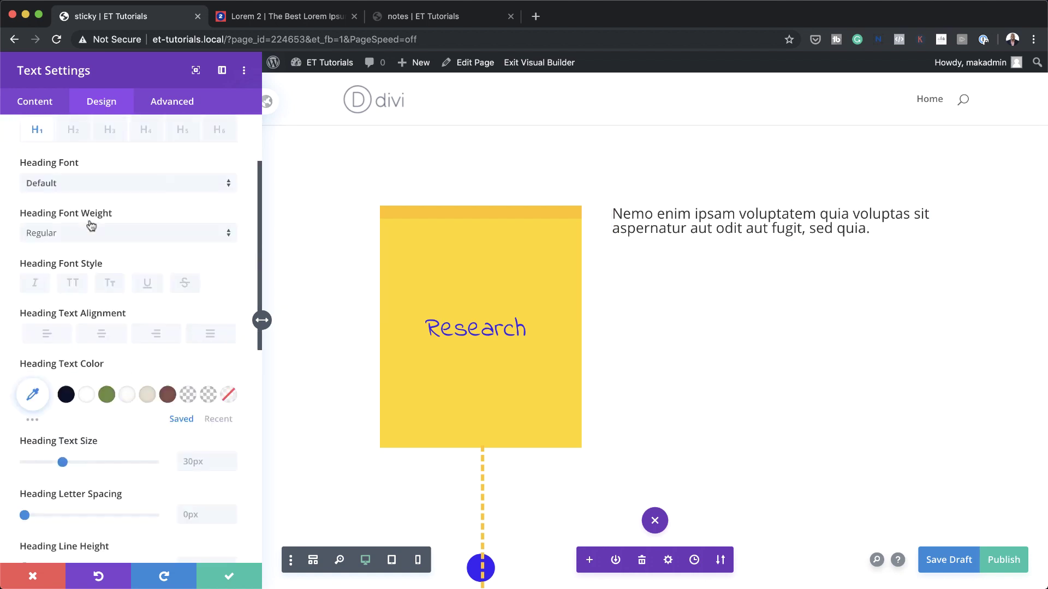
{"action": "left_click", "coordinate": [109, 169]}
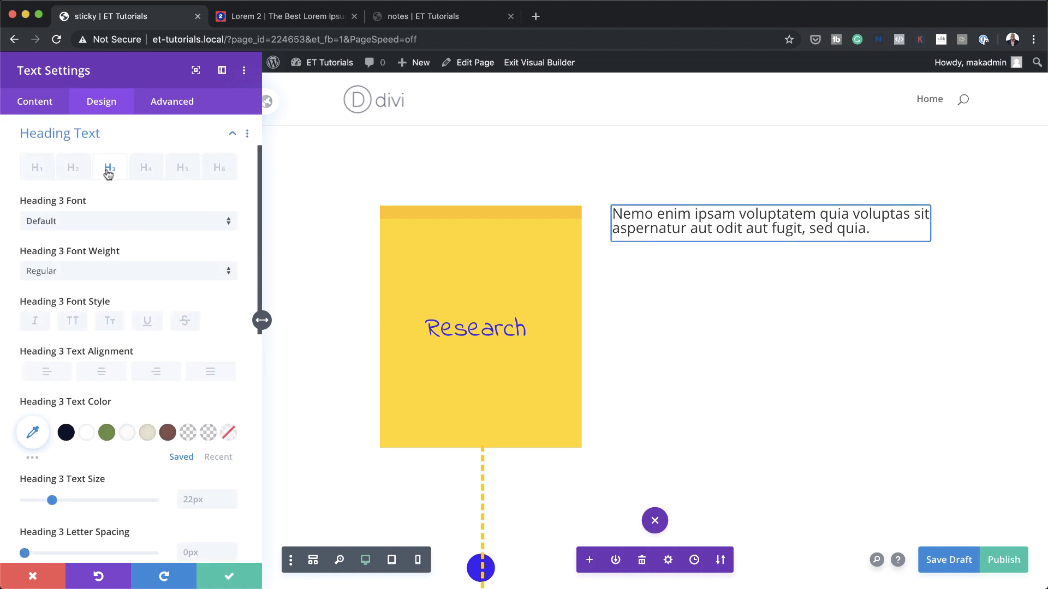
{"action": "left_click", "coordinate": [73, 227]}
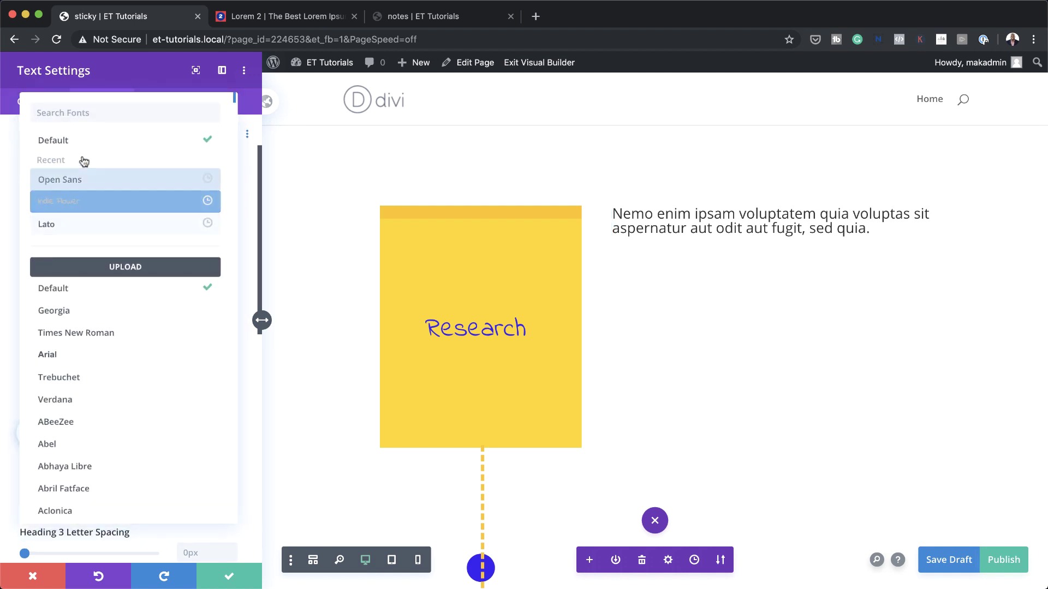
{"action": "left_click", "coordinate": [85, 202]}
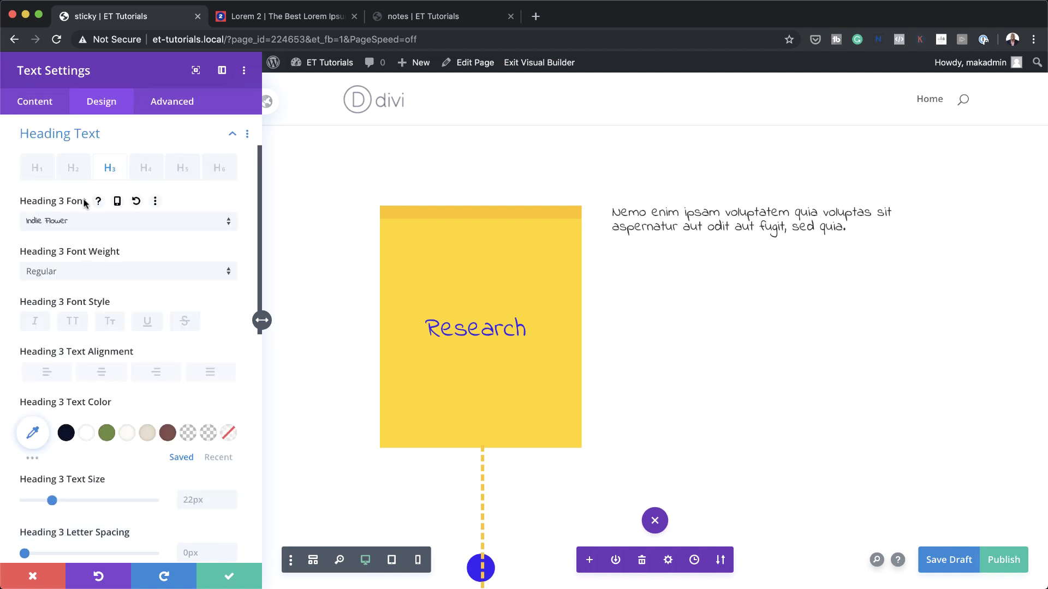
Give the Heading 3 text the color #3a0cf2 and a text size of 30px.
{"action": "left_click", "coordinate": [34, 435]}
{"action": "type", "text": "#3a0cf2"}
{"action": "scroll", "coordinate": [163, 349], "scroll_direction": "down", "scroll_amount": 4}
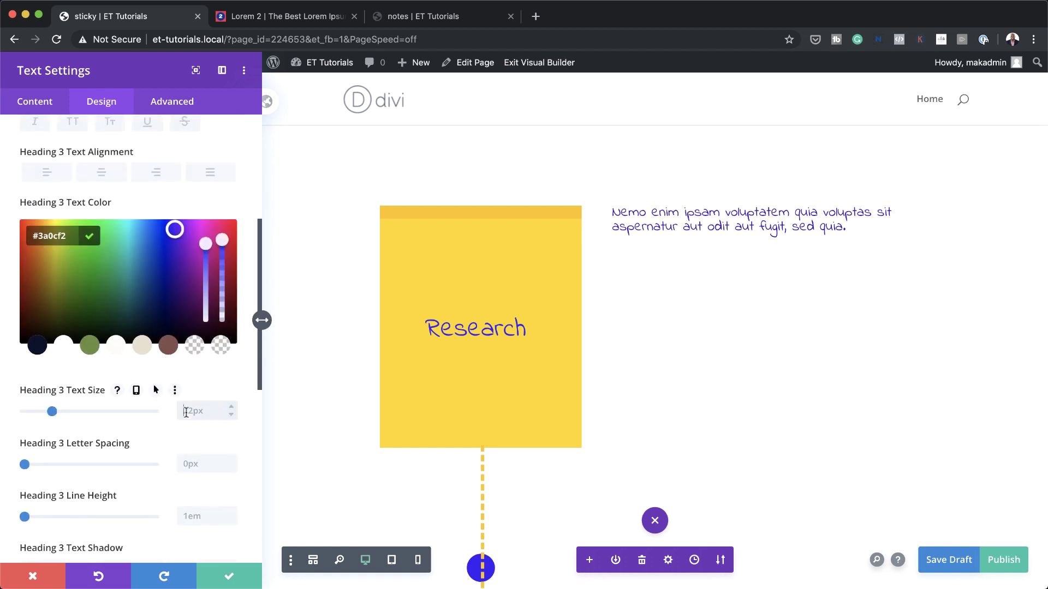
{"action": "left_click", "coordinate": [209, 412]}
{"action": "left_click", "coordinate": [204, 300]}
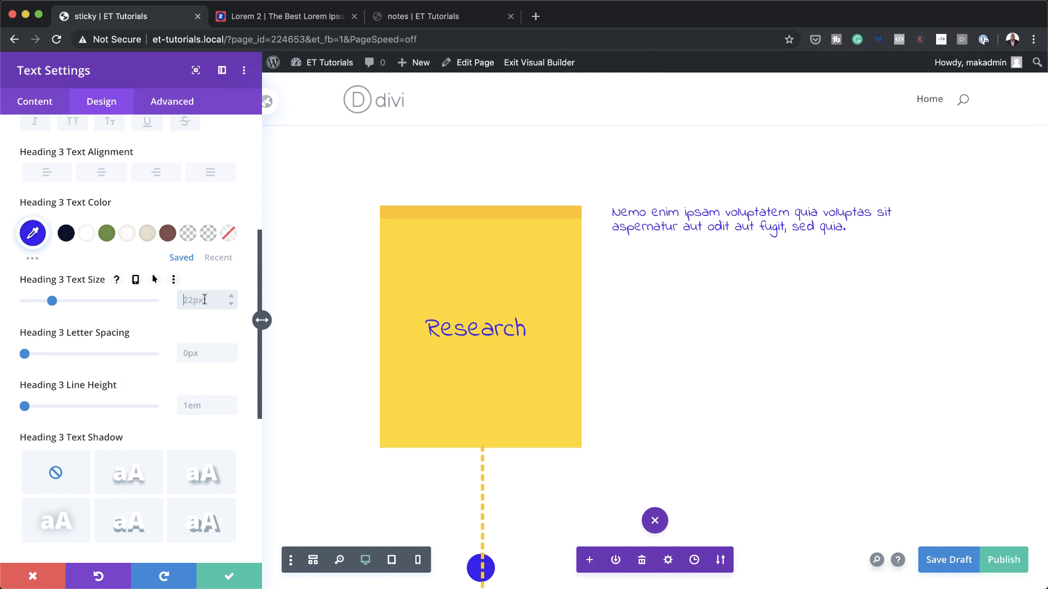
{"action": "type", "text": "30"}
{"action": "key", "text": "Return"}
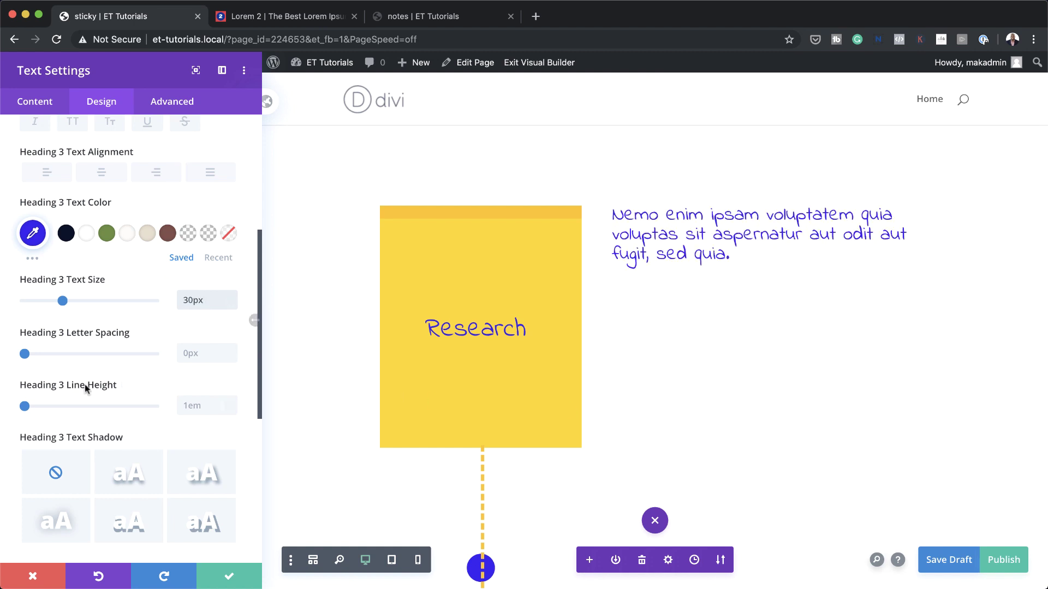
Give the heading text module a top margin of 400px and save its settings.
{"action": "scroll", "coordinate": [49, 407], "scroll_direction": "down", "scroll_amount": 10}
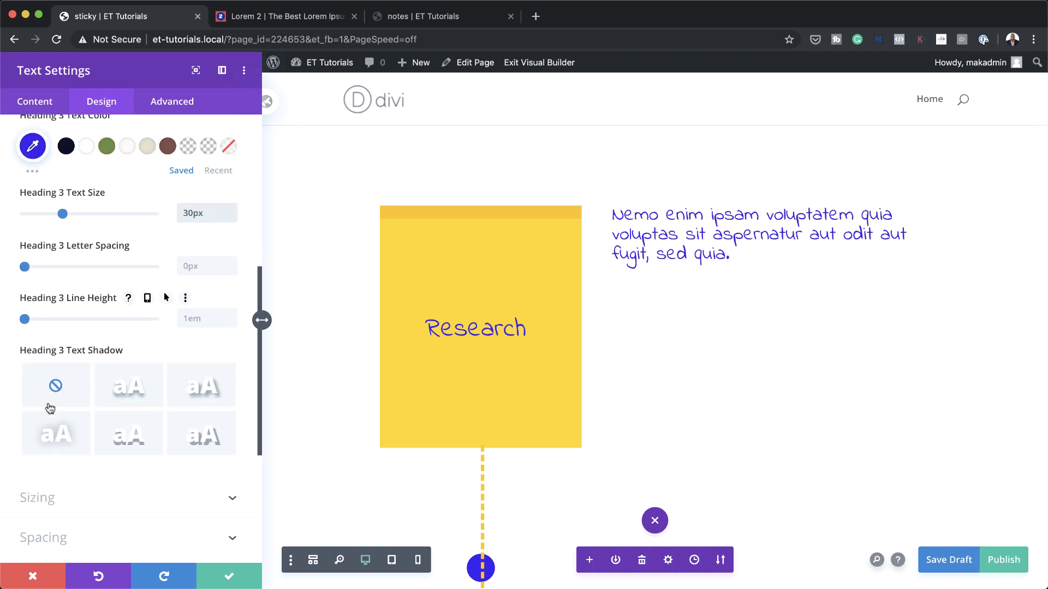
{"action": "left_click", "coordinate": [57, 291]}
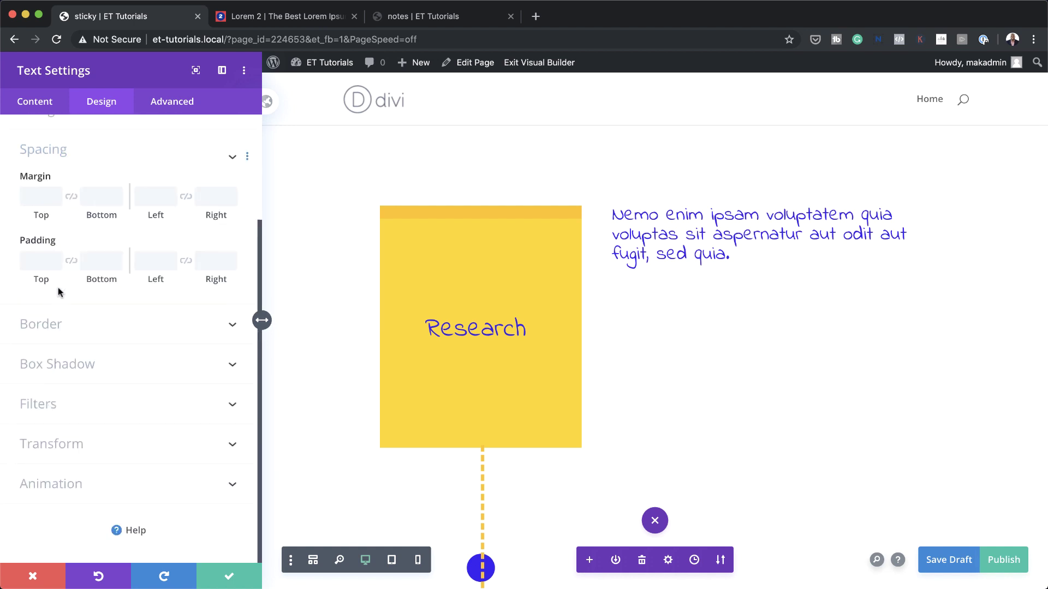
{"action": "left_click", "coordinate": [35, 197]}
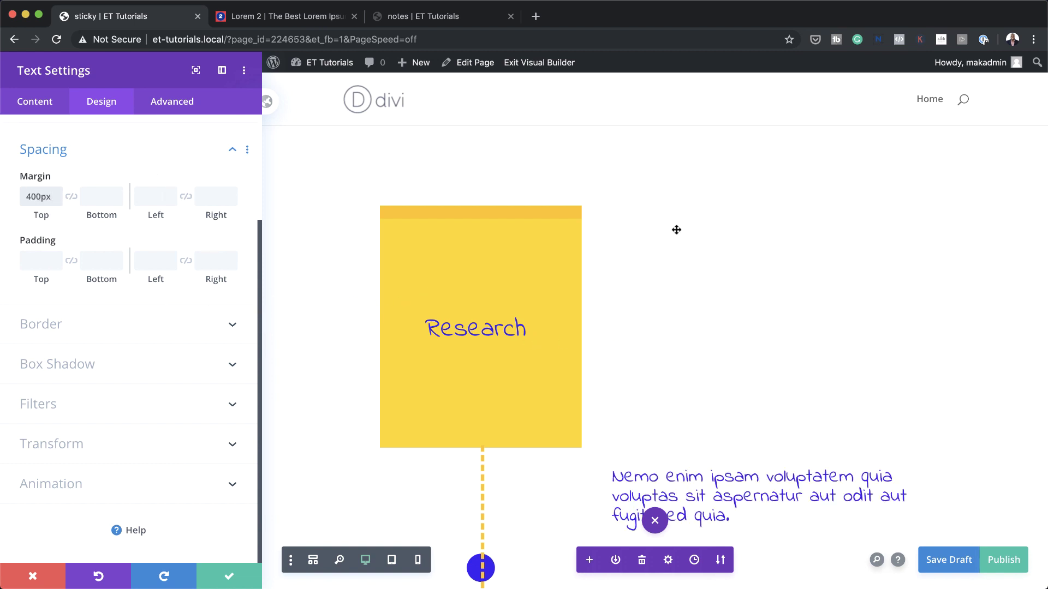
{"action": "scroll", "coordinate": [673, 454], "scroll_direction": "down", "scroll_amount": 3}
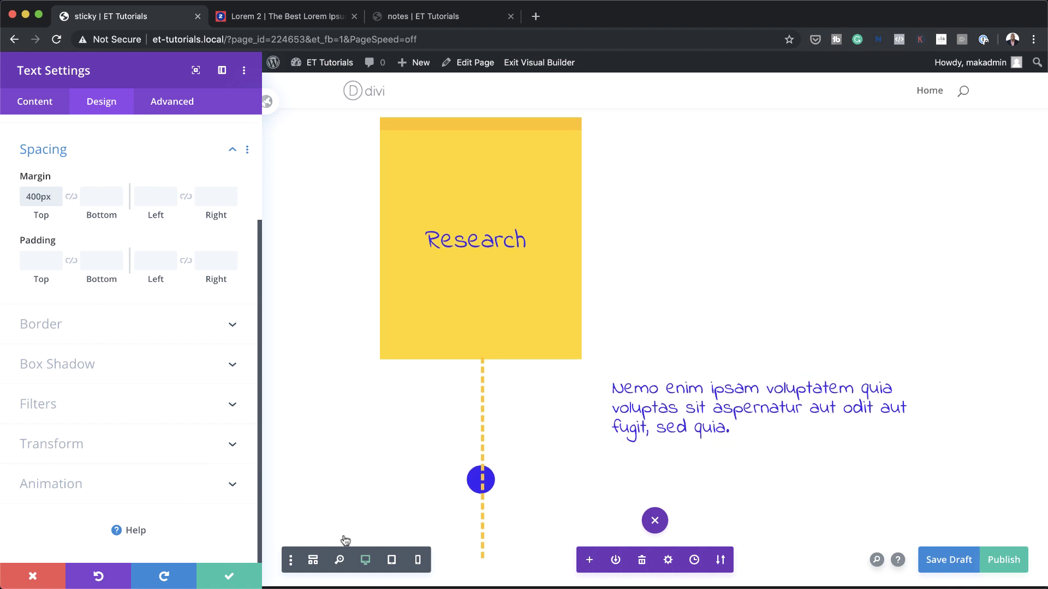
{"action": "left_click", "coordinate": [240, 573]}
Add a text module below the heading text with the "Lorem ipsum dolor sit amet" paragraph, through "id est laborum.", as its body.
{"action": "scroll", "coordinate": [650, 415], "scroll_direction": "down", "scroll_amount": 2}
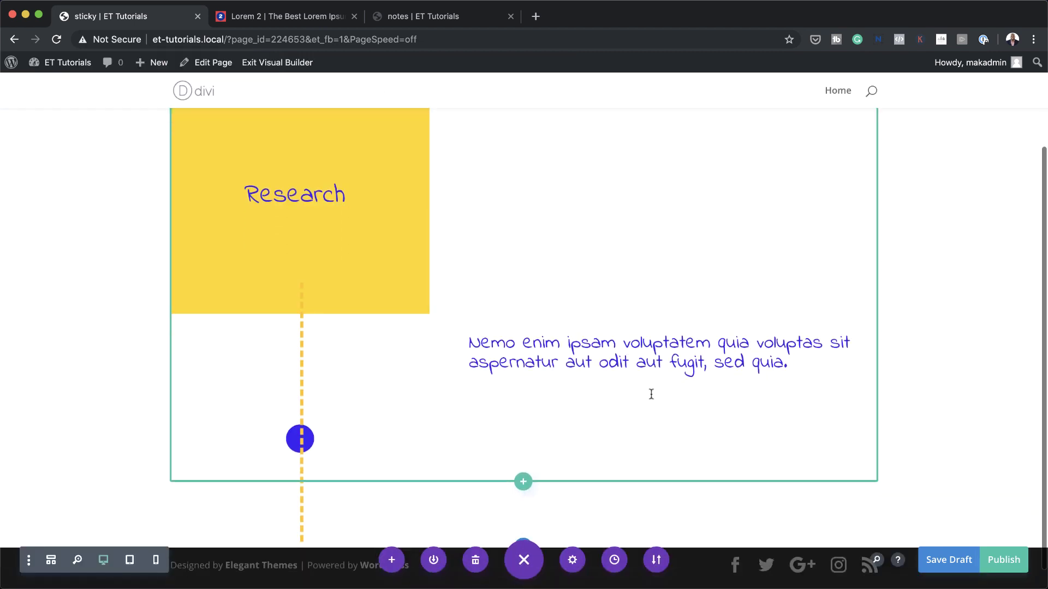
{"action": "mouse_move", "coordinate": [671, 368]}
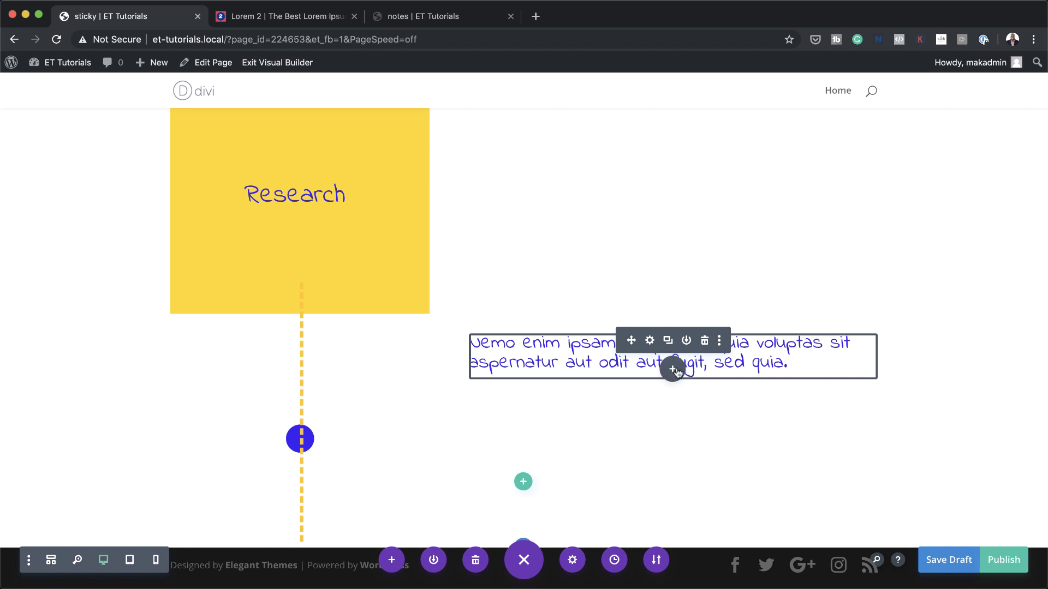
{"action": "left_click", "coordinate": [673, 370]}
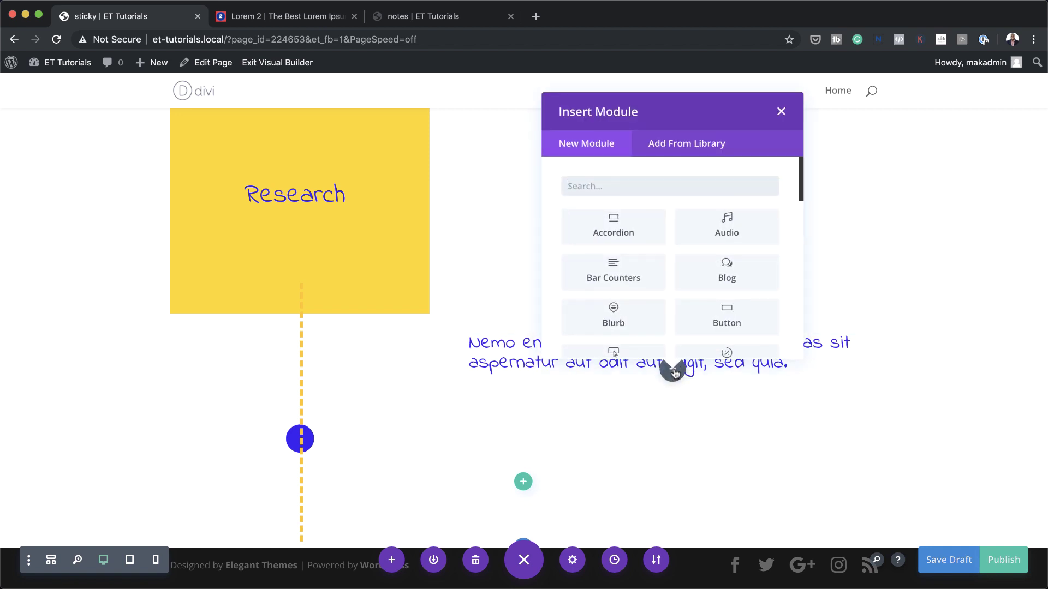
{"action": "type", "text": "text"}
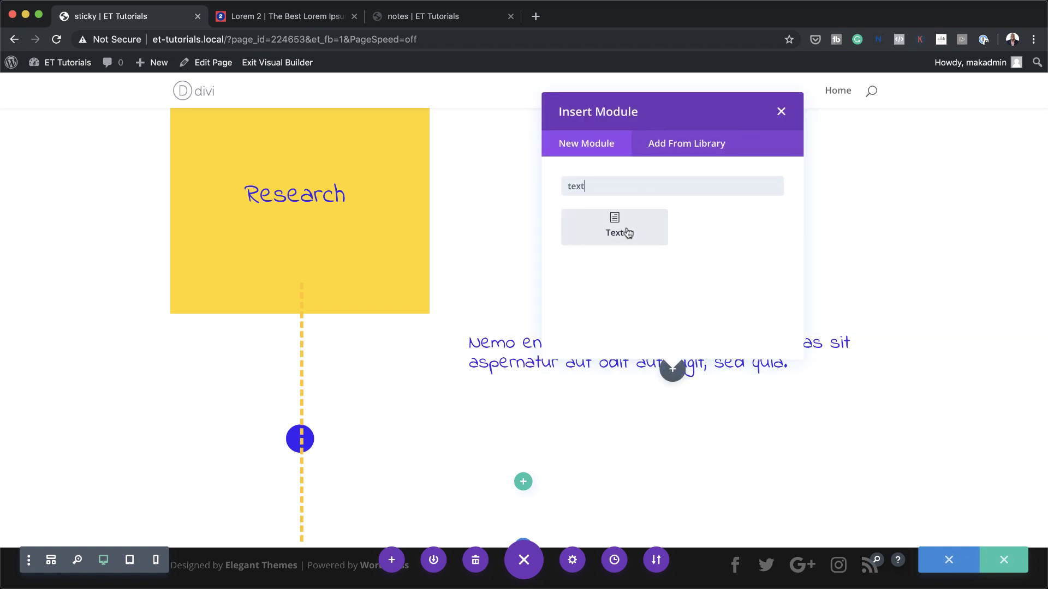
{"action": "left_click", "coordinate": [627, 233]}
{"action": "left_click_drag", "start_coordinate": [170, 384], "coordinate": [17, 297]}
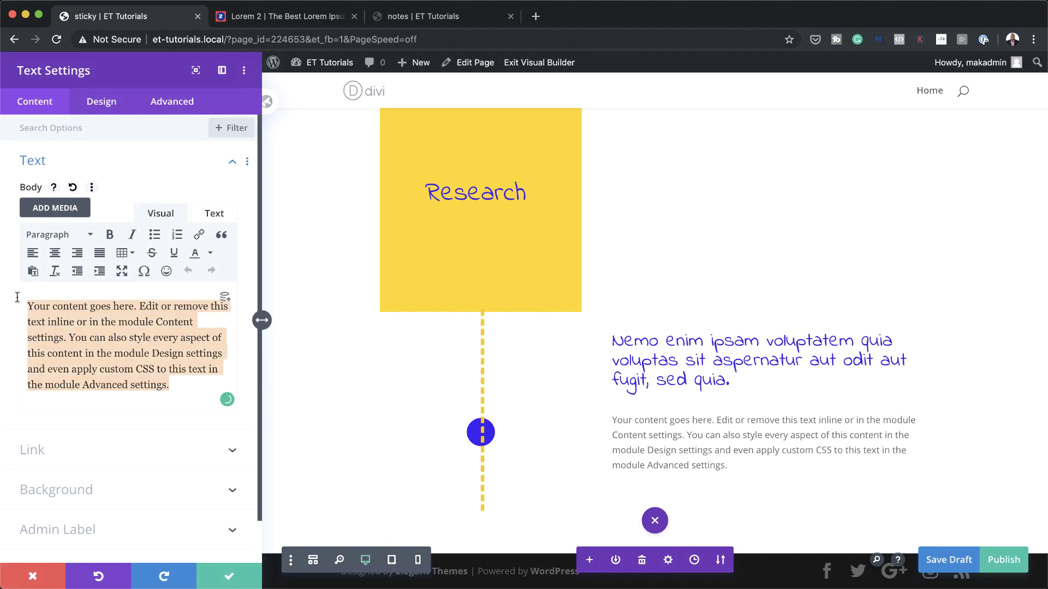
{"action": "type", "text": "Lorem ipsum dolor sit amet, consectetur adipiscing elit, sed do eiusmod tempor incididunt ut labore et dolore magna aliqua. Ut enim ad minim veniam, quis nostrud exercitation ullamco laboris nisi ut aliquip ex ea commodo consequat. Duis aute irure dolor in reprehenderit in voluptate velit esse cillum dolore eu fugiat nulla pariatur. Excepteur sint occaecat cupidatat non proident, sunt in culpa qui officia deserunt mollit anim id est laborum."}
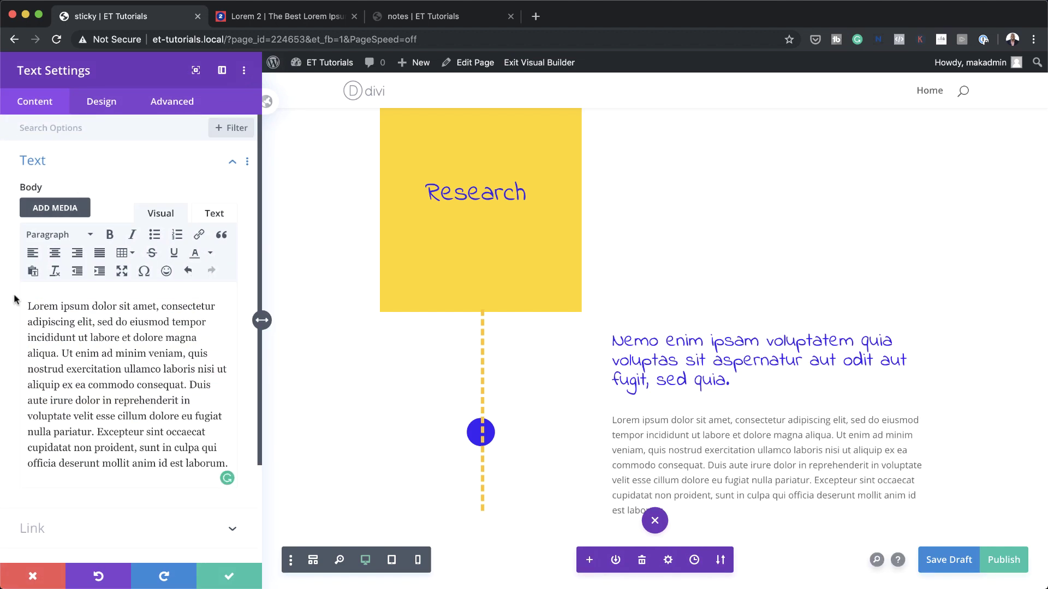
Set the text font of the new Lorem ipsum module to Open Sans.
{"action": "left_click", "coordinate": [109, 102]}
{"action": "left_click", "coordinate": [85, 160]}
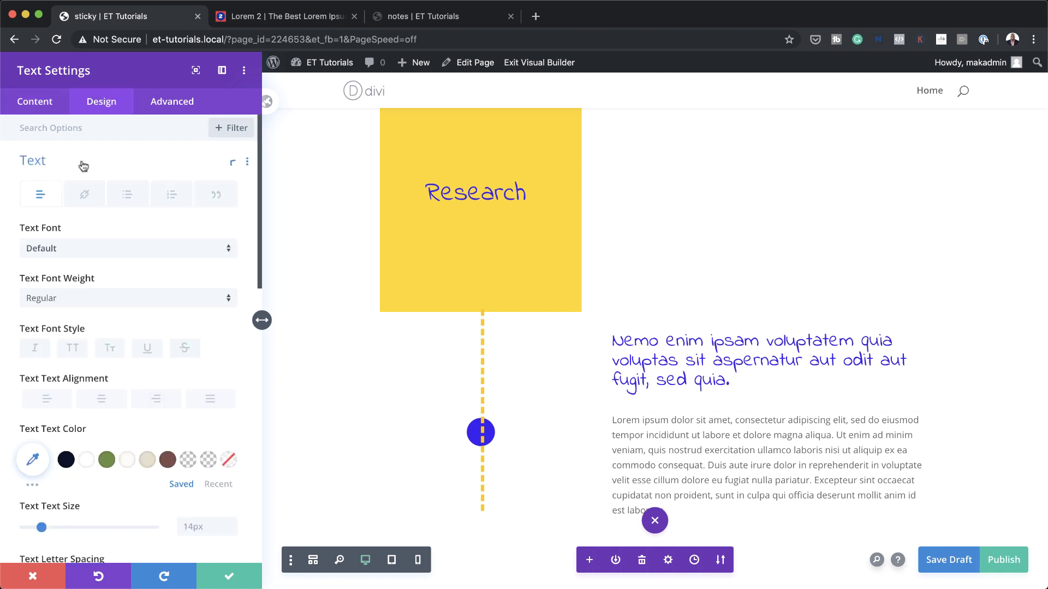
{"action": "left_click", "coordinate": [84, 250]}
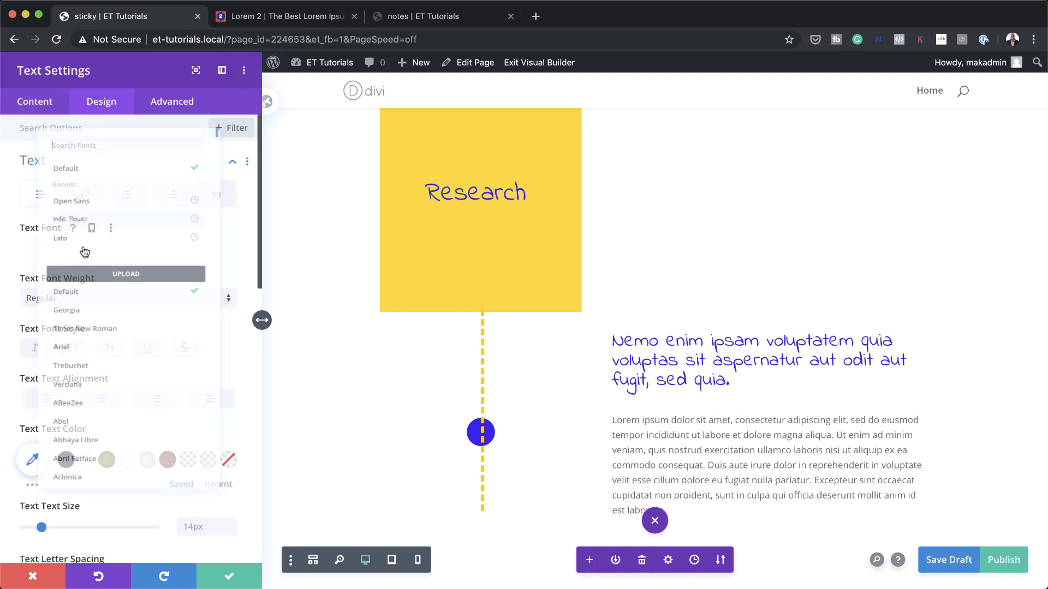
{"action": "left_click", "coordinate": [81, 180]}
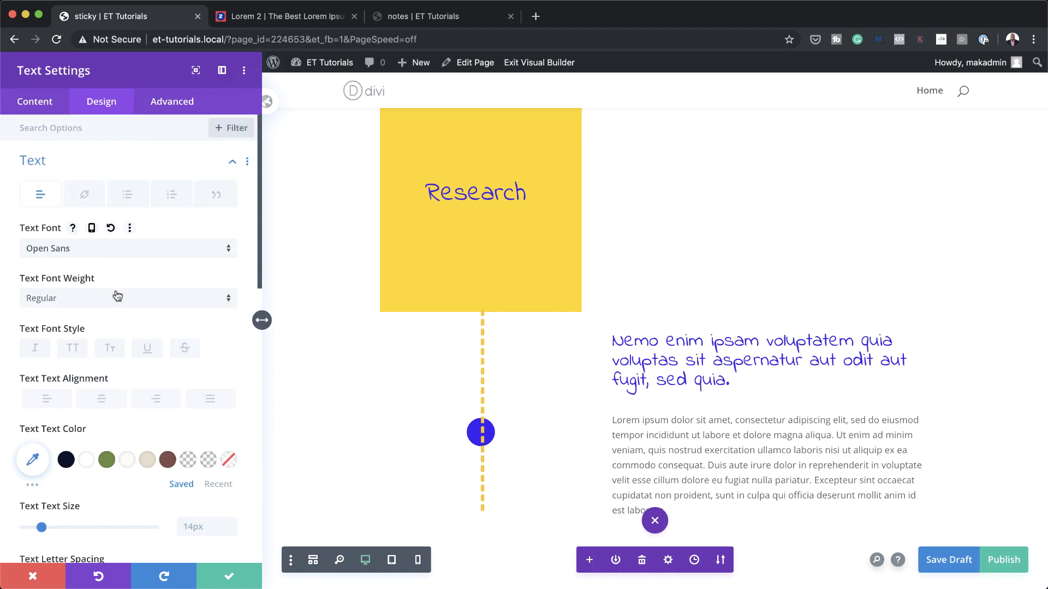
Set the Lorem ipsum module's text size to 13px and its text line height to 2em.
{"action": "scroll", "coordinate": [163, 376], "scroll_direction": "down", "scroll_amount": 5}
{"action": "left_click", "coordinate": [196, 391]}
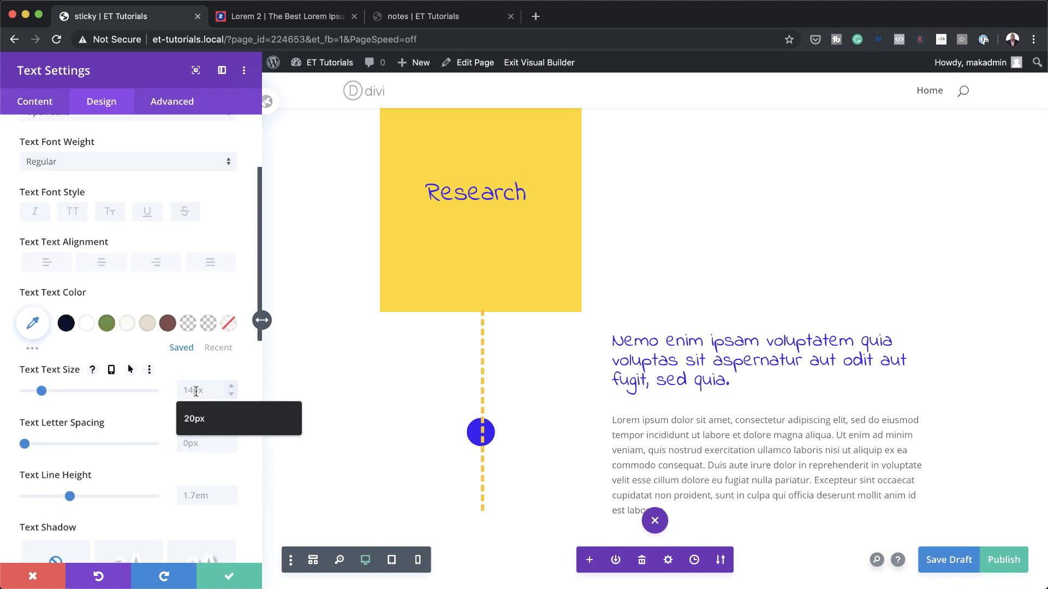
{"action": "type", "text": "13"}
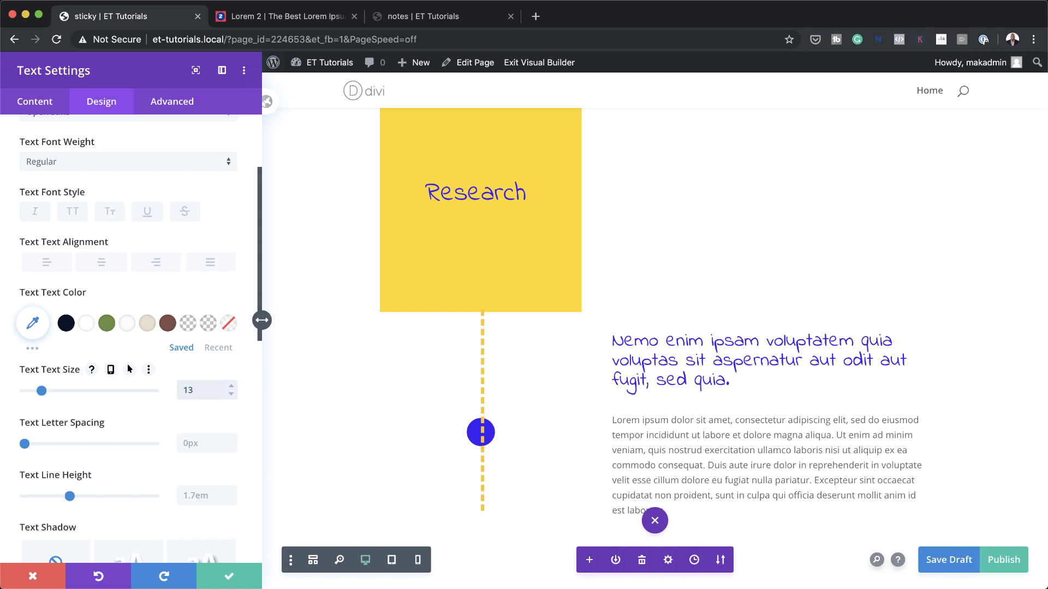
{"action": "scroll", "coordinate": [210, 437], "scroll_direction": "down", "scroll_amount": 3}
{"action": "left_click", "coordinate": [203, 422]}
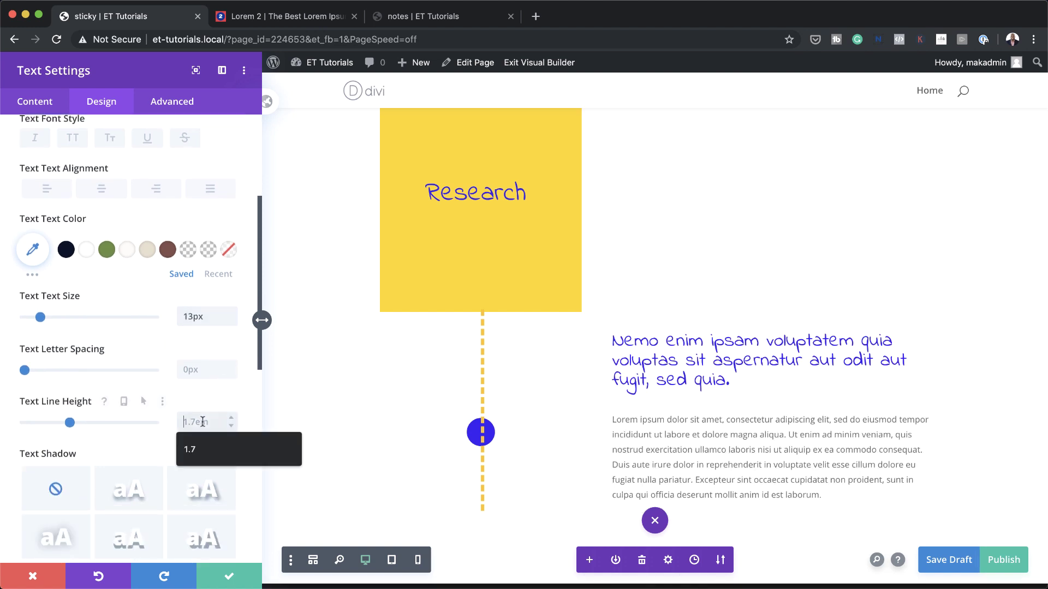
{"action": "type", "text": "2em"}
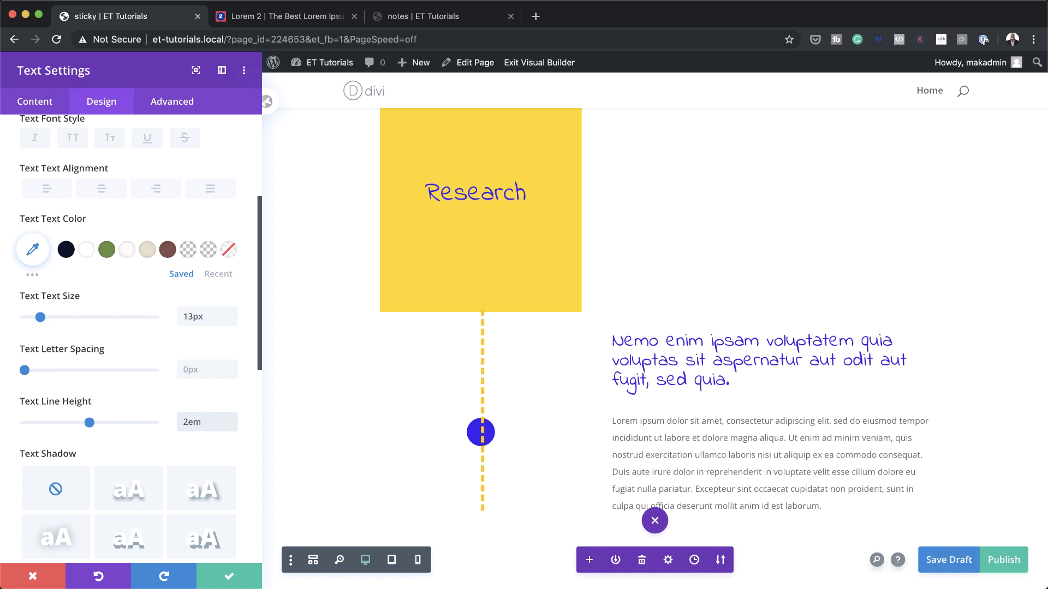
Set the width of the Lorem ipsum text module to 78%.
{"action": "scroll", "coordinate": [152, 435], "scroll_direction": "down", "scroll_amount": 4}
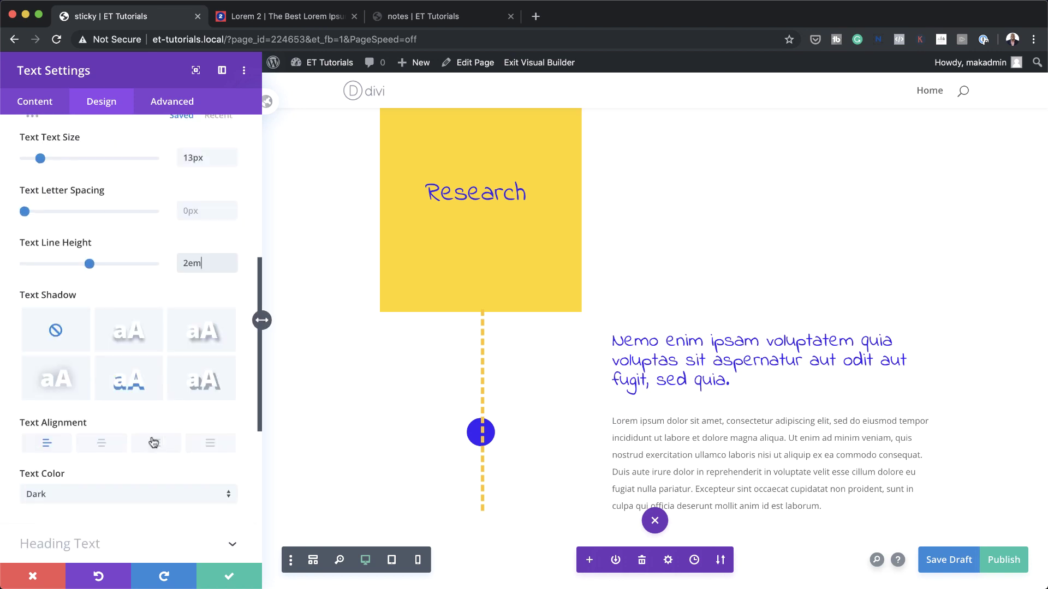
{"action": "scroll", "coordinate": [154, 442], "scroll_direction": "down", "scroll_amount": 1}
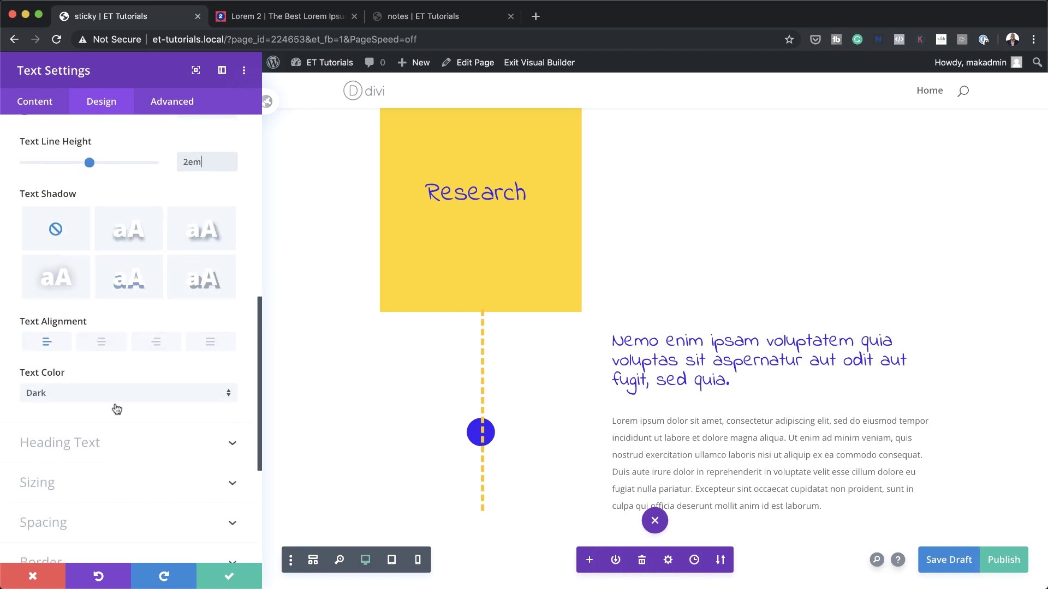
{"action": "left_click", "coordinate": [60, 478]}
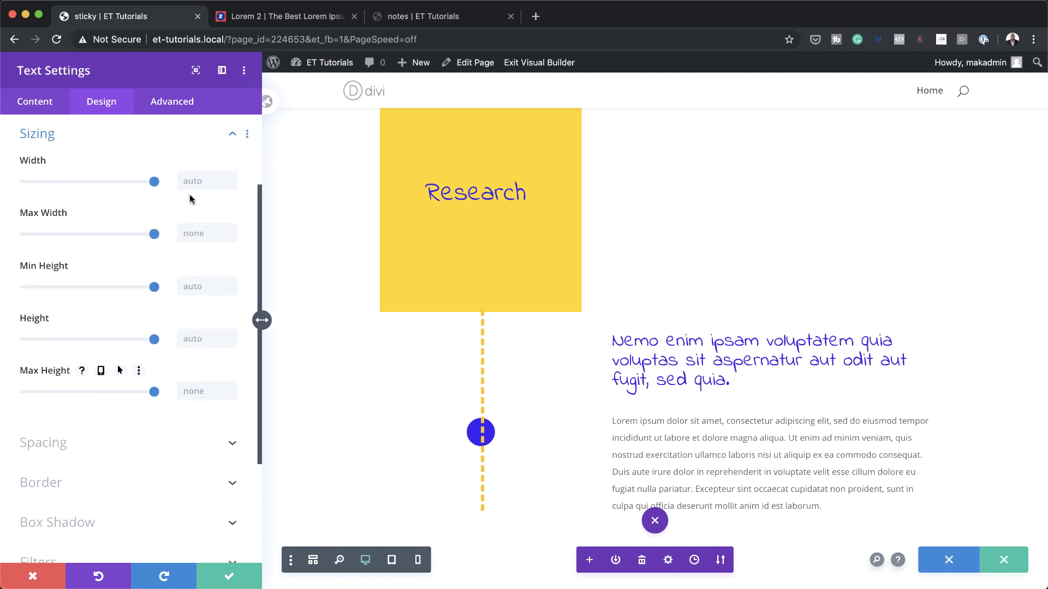
{"action": "left_click", "coordinate": [191, 180]}
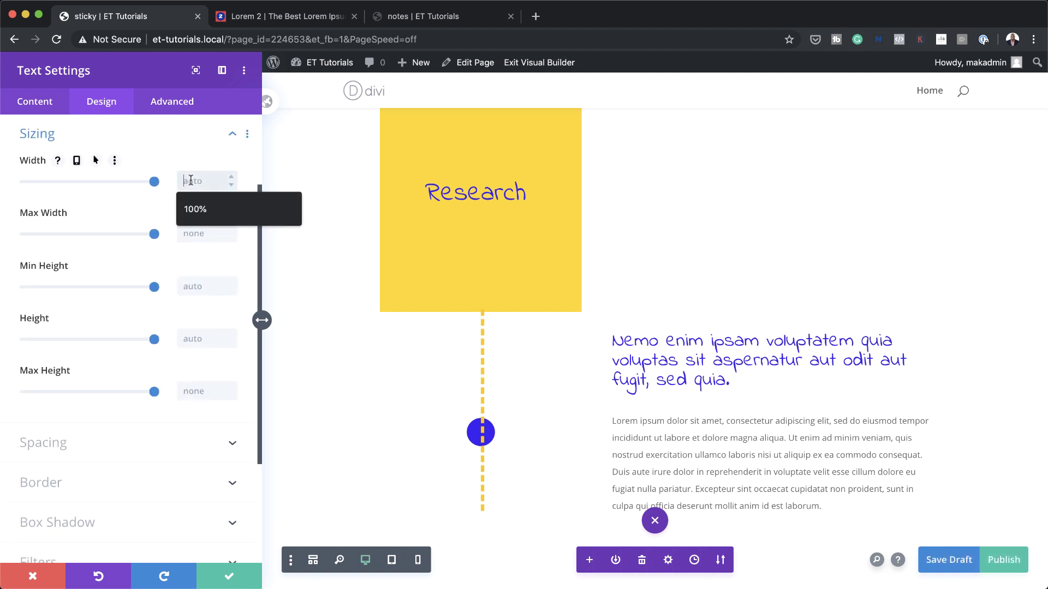
{"action": "type", "text": "78%"}
Give the Lorem ipsum text module a top margin of 10px and a bottom margin of 50px.
{"action": "scroll", "coordinate": [130, 493], "scroll_direction": "down", "scroll_amount": 2}
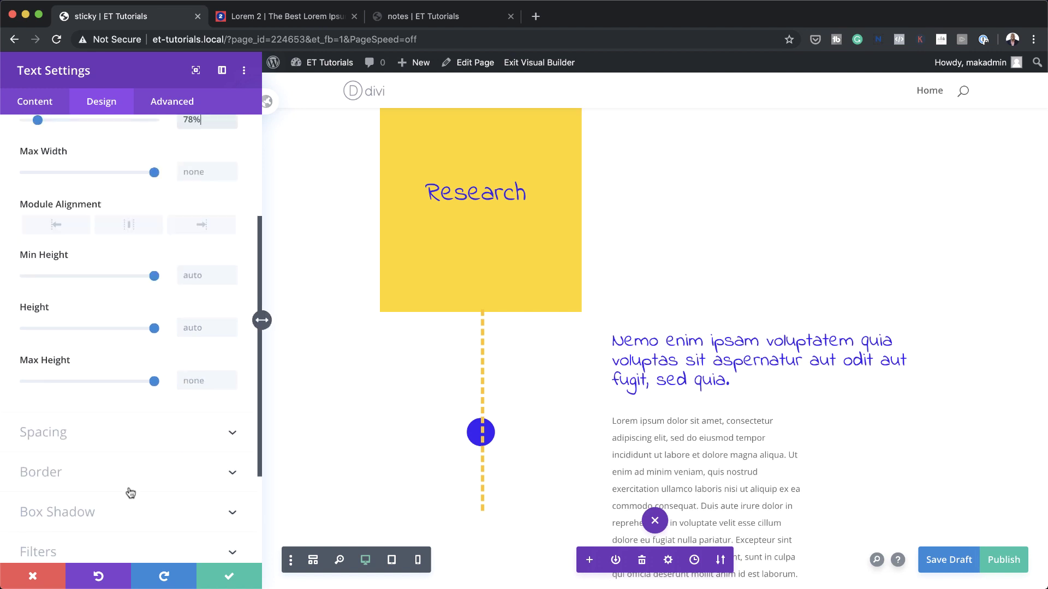
{"action": "left_click", "coordinate": [76, 438]}
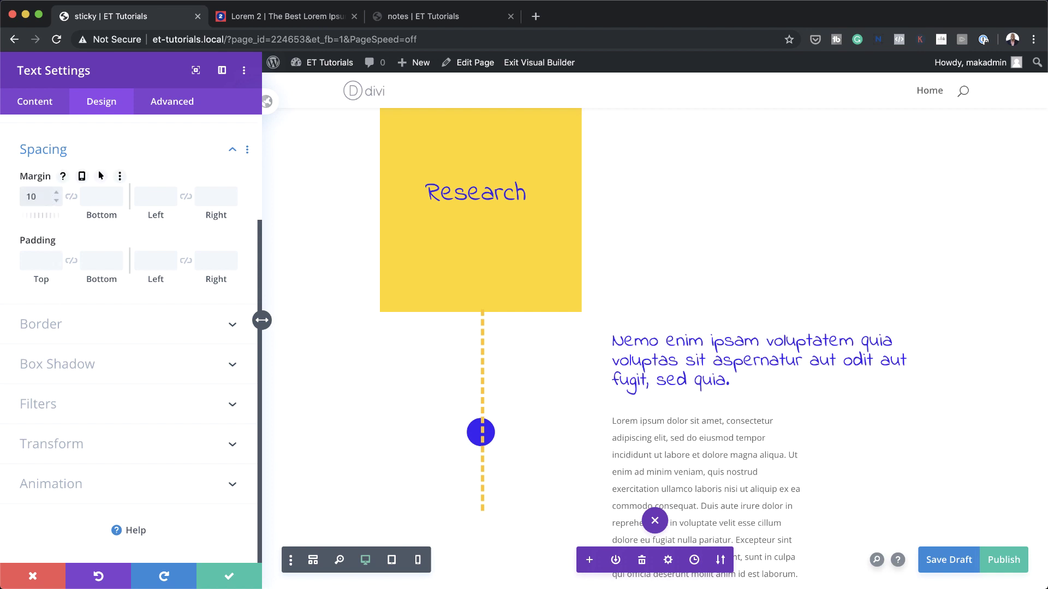
{"action": "left_click", "coordinate": [96, 192]}
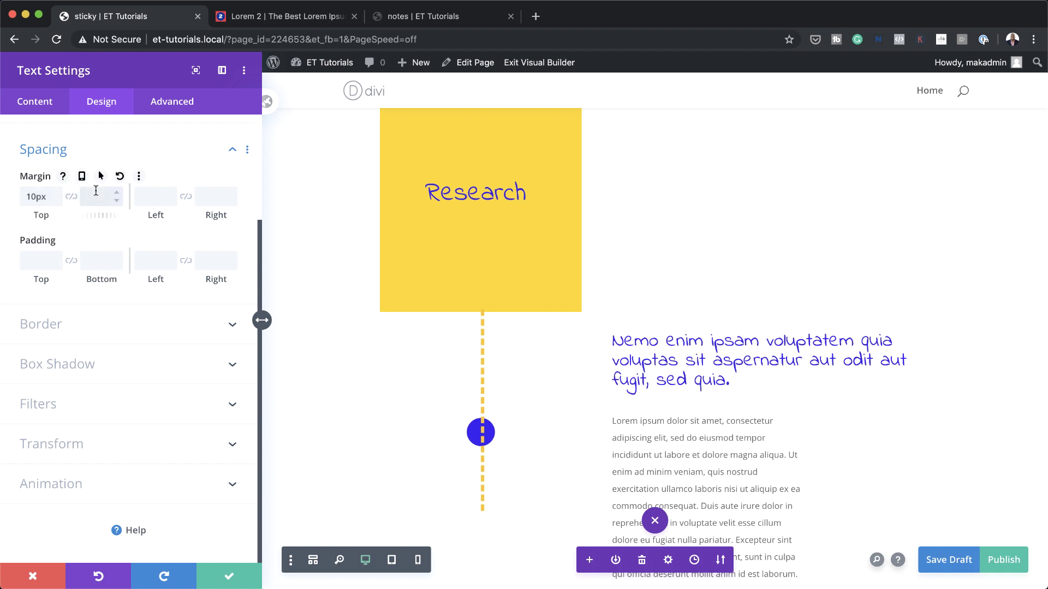
{"action": "key", "text": "Return"}
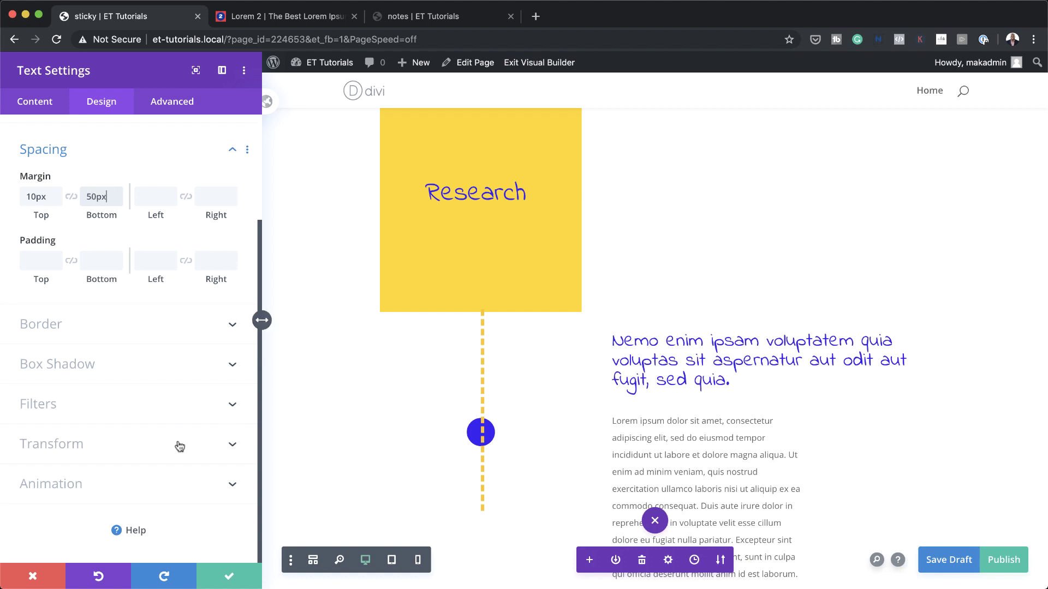
Save the Lorem ipsum text module's settings and add a Button module directly below it.
{"action": "left_click", "coordinate": [230, 578]}
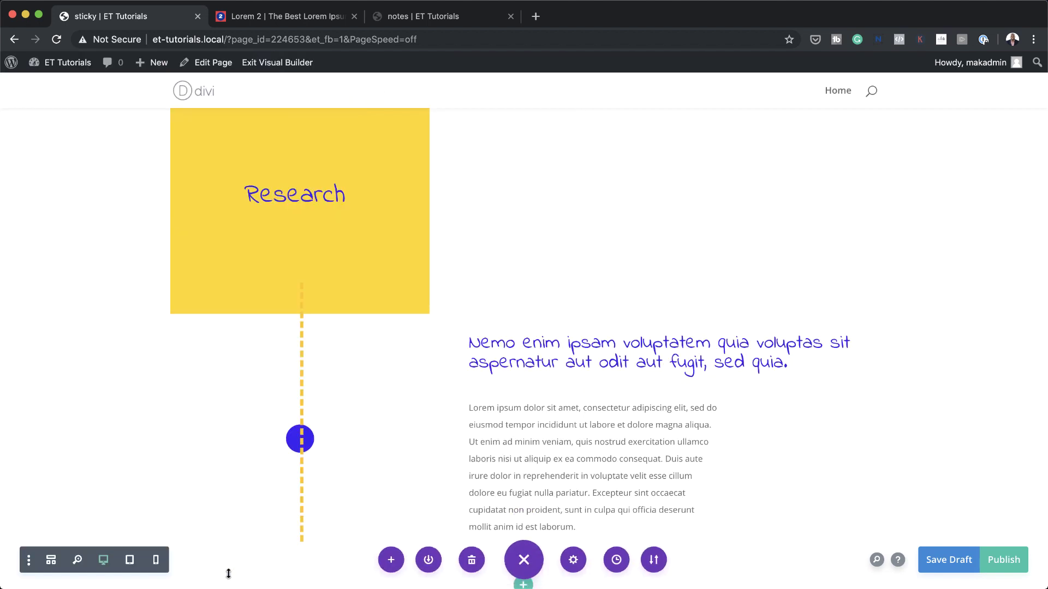
{"action": "scroll", "coordinate": [545, 461], "scroll_direction": "down", "scroll_amount": 2}
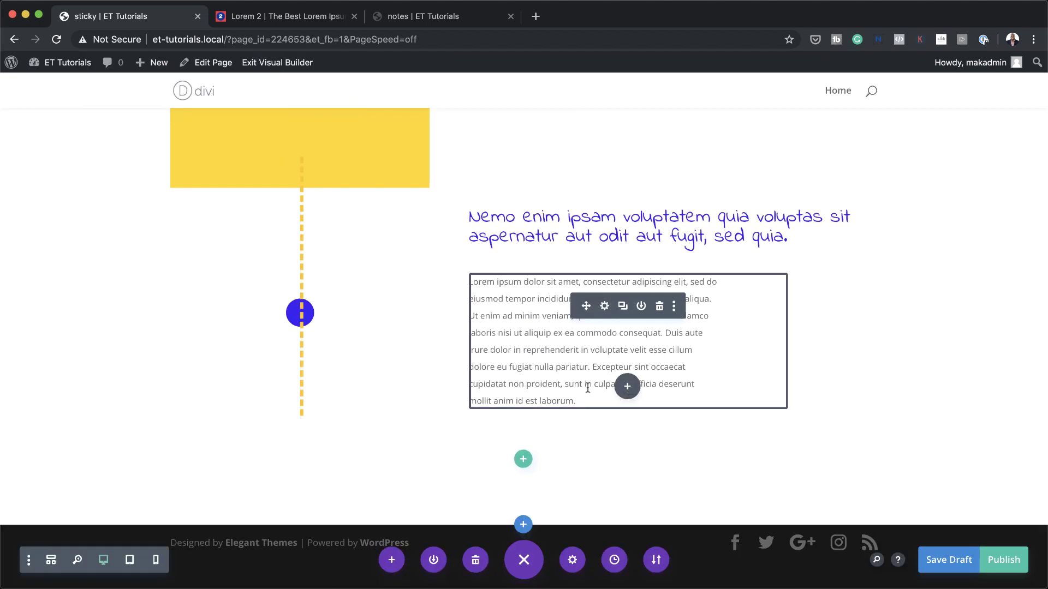
{"action": "left_click", "coordinate": [627, 386]}
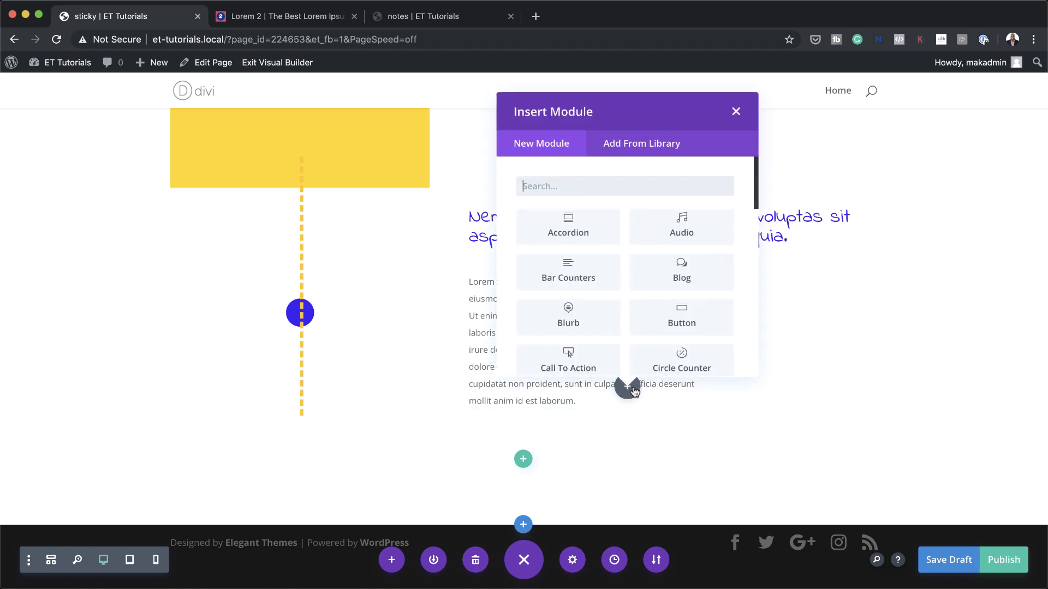
{"action": "left_click", "coordinate": [685, 316]}
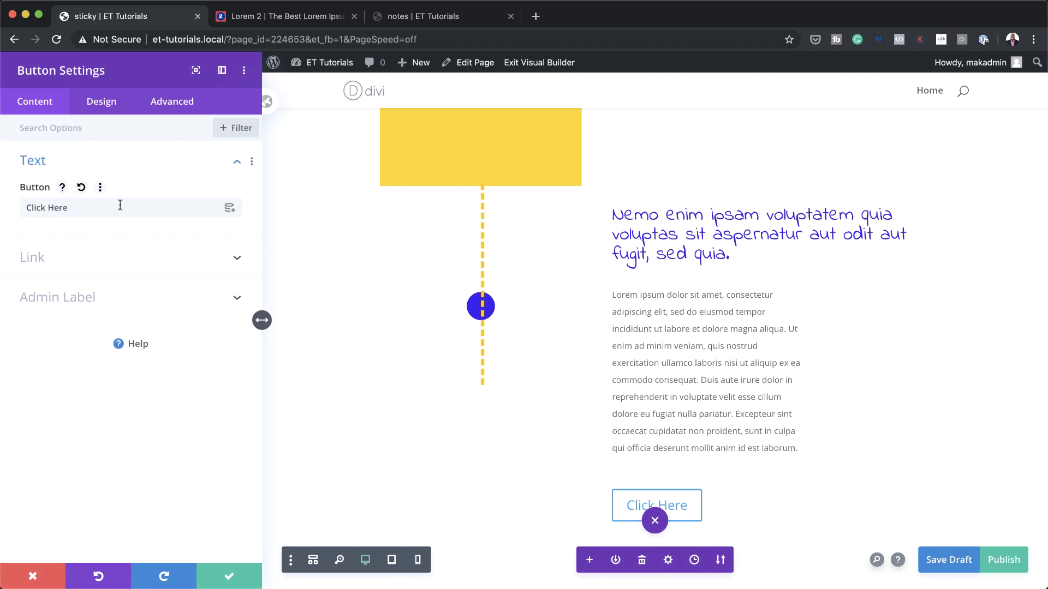
Set the new button's text to "Learn more" and its link URL to "#".
{"action": "triple_click", "coordinate": [100, 207]}
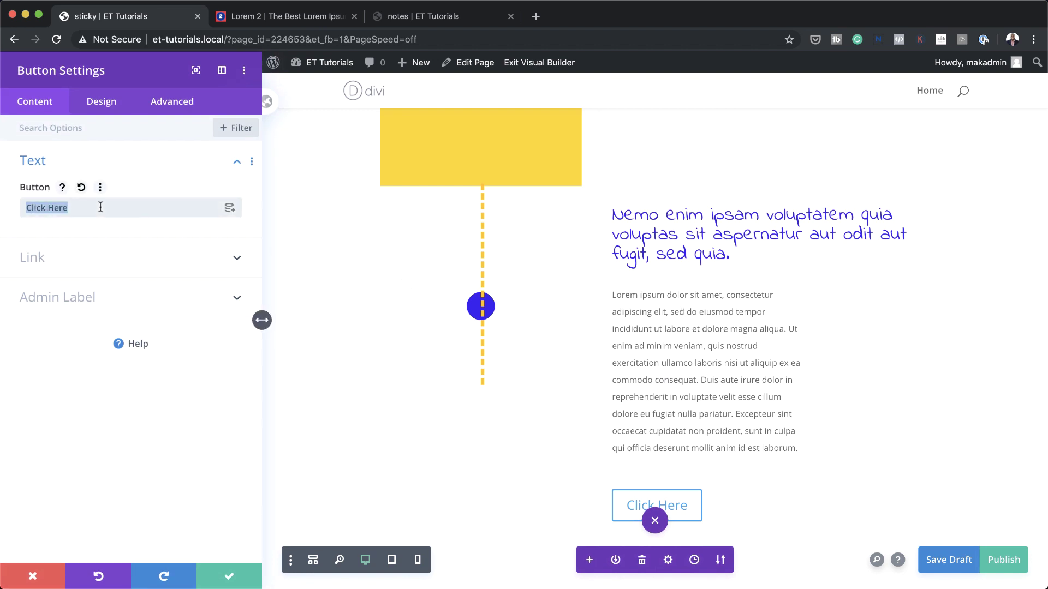
{"action": "type", "text": "Learn more"}
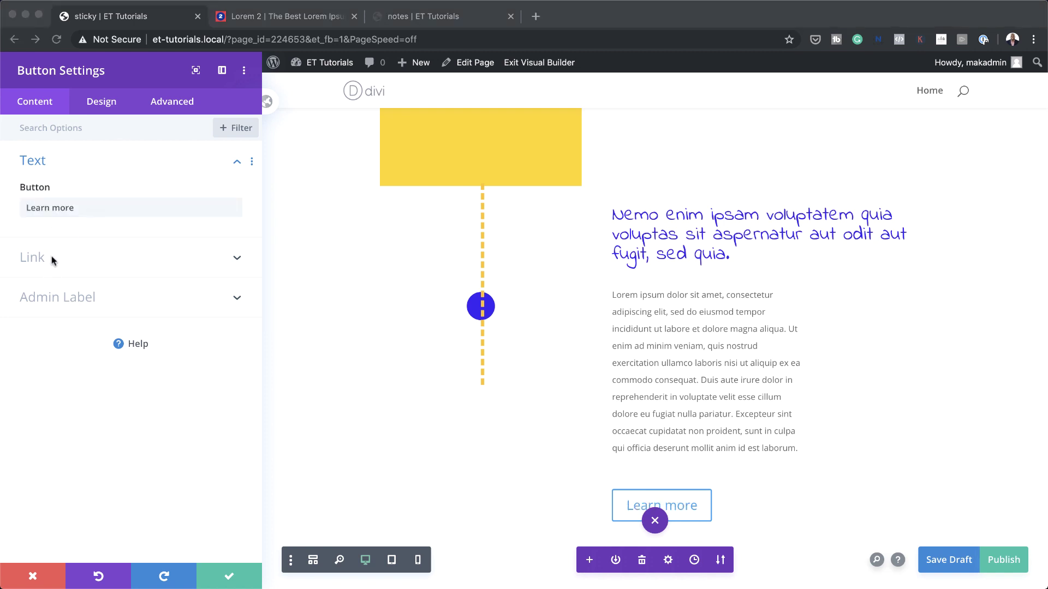
{"action": "left_click", "coordinate": [42, 257]}
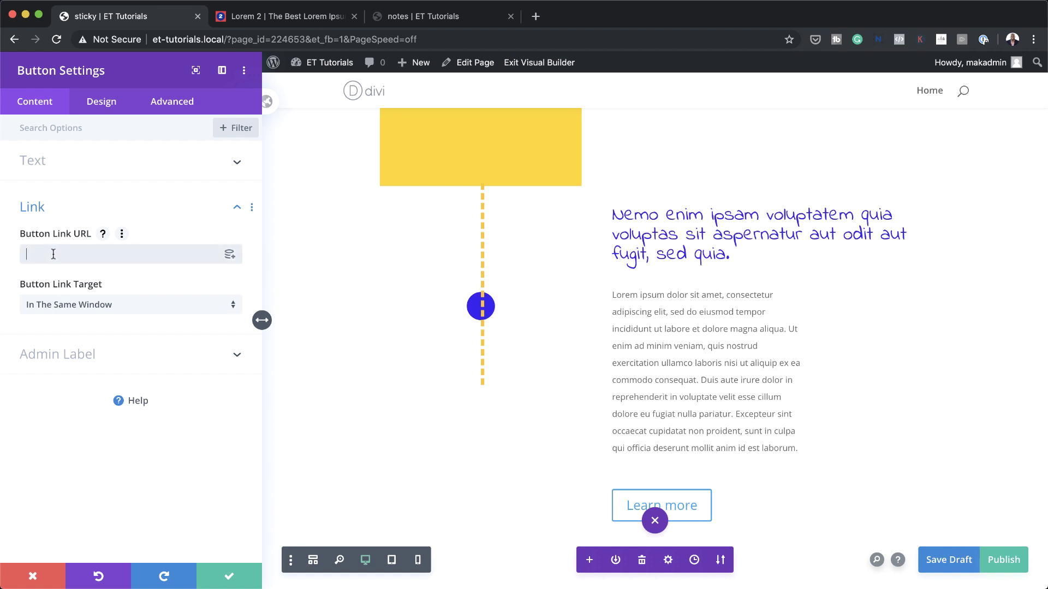
{"action": "type", "text": "#"}
Enable custom styles for the Learn more button and set its background color to #ffd800.
{"action": "left_click", "coordinate": [110, 104]}
{"action": "scroll", "coordinate": [637, 428], "scroll_direction": "down", "scroll_amount": 3}
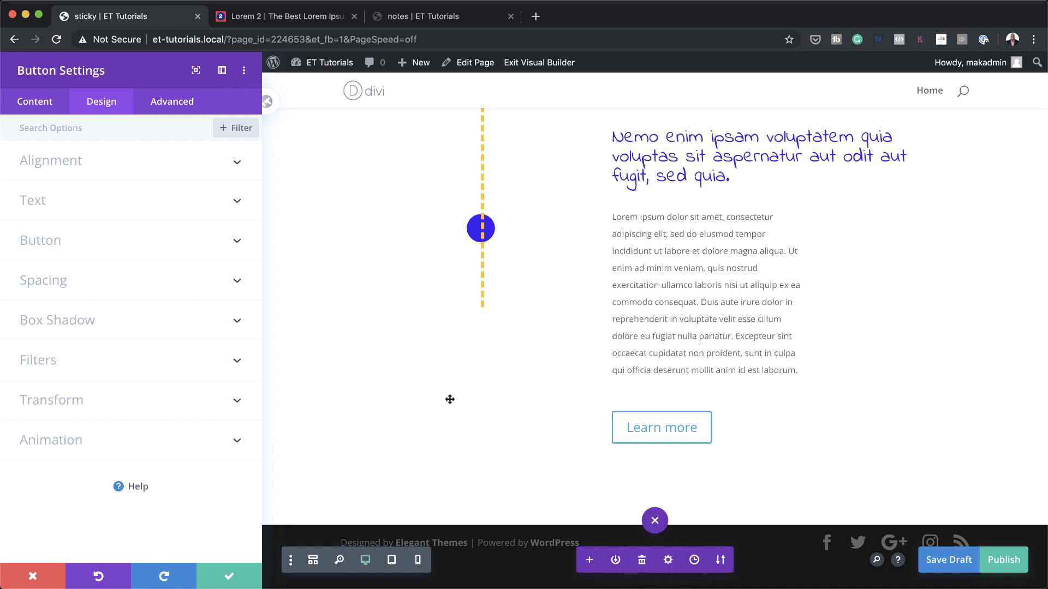
{"action": "left_click", "coordinate": [87, 244]}
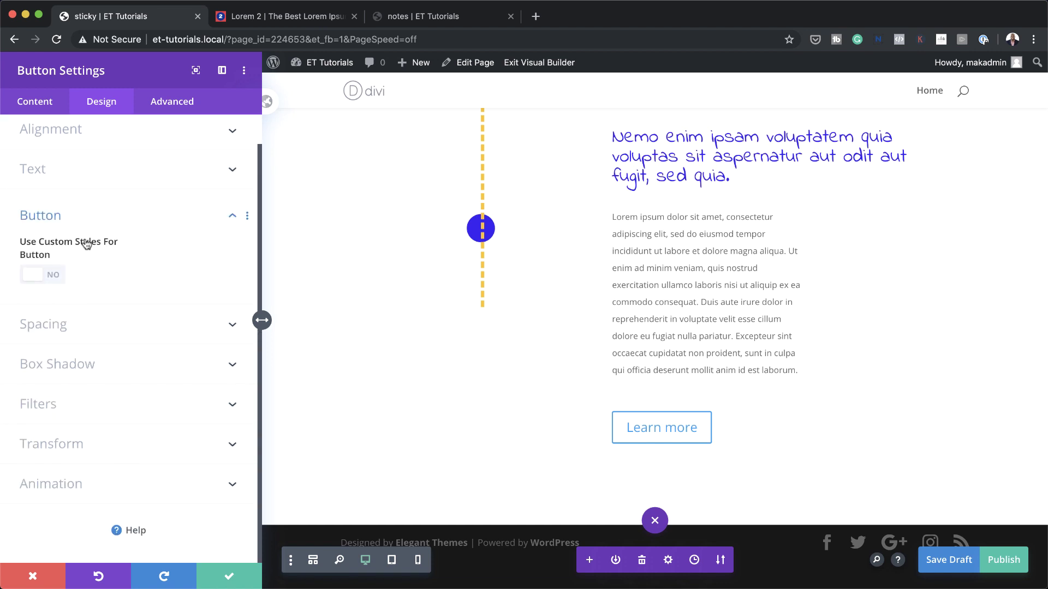
{"action": "left_click", "coordinate": [58, 277]}
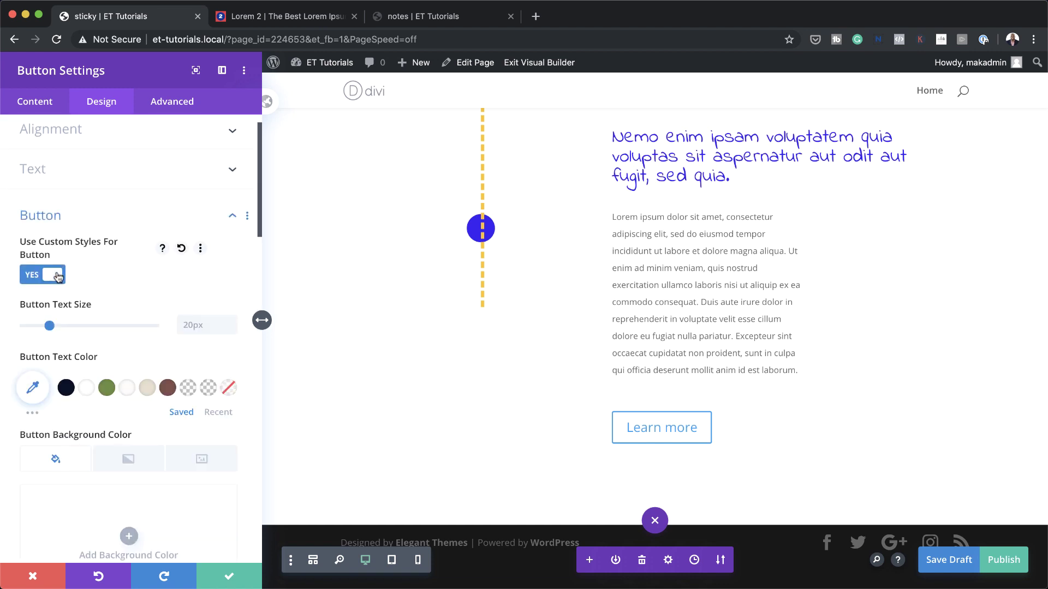
{"action": "scroll", "coordinate": [122, 320], "scroll_direction": "down", "scroll_amount": 2}
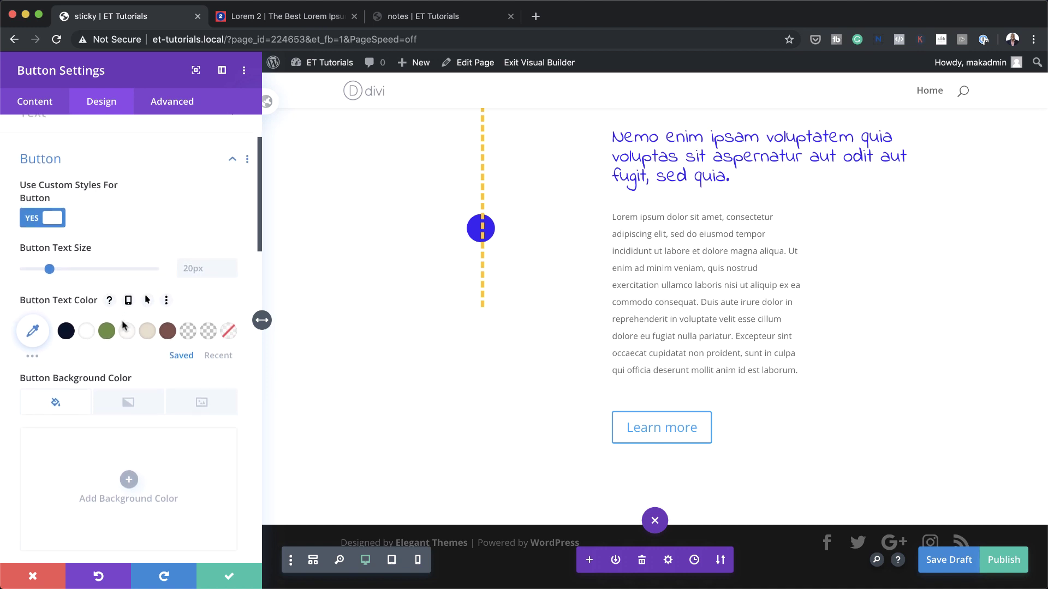
{"action": "scroll", "coordinate": [123, 320], "scroll_direction": "down", "scroll_amount": 3}
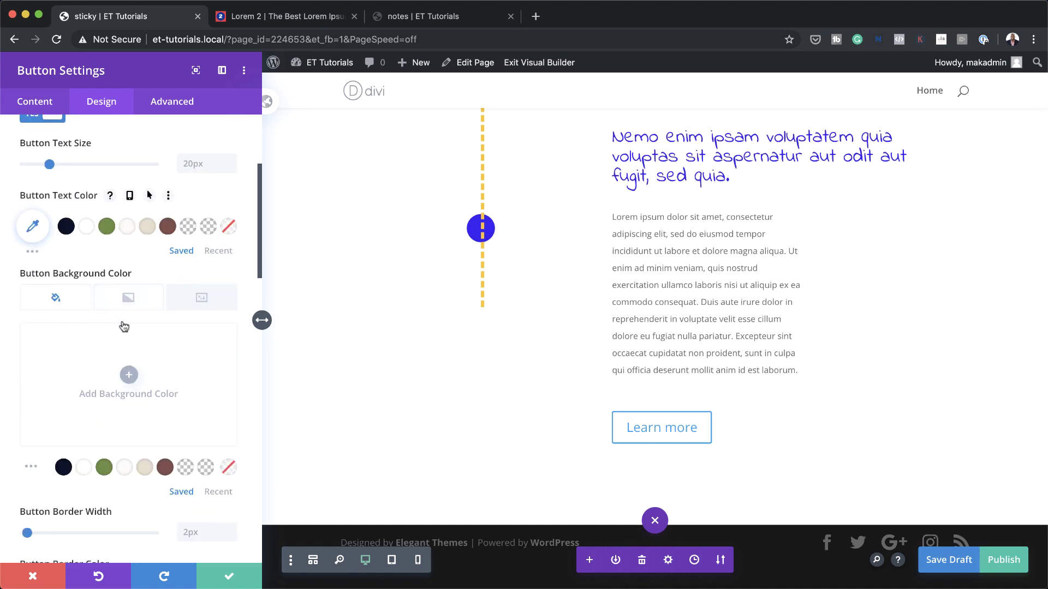
{"action": "left_click", "coordinate": [129, 376]}
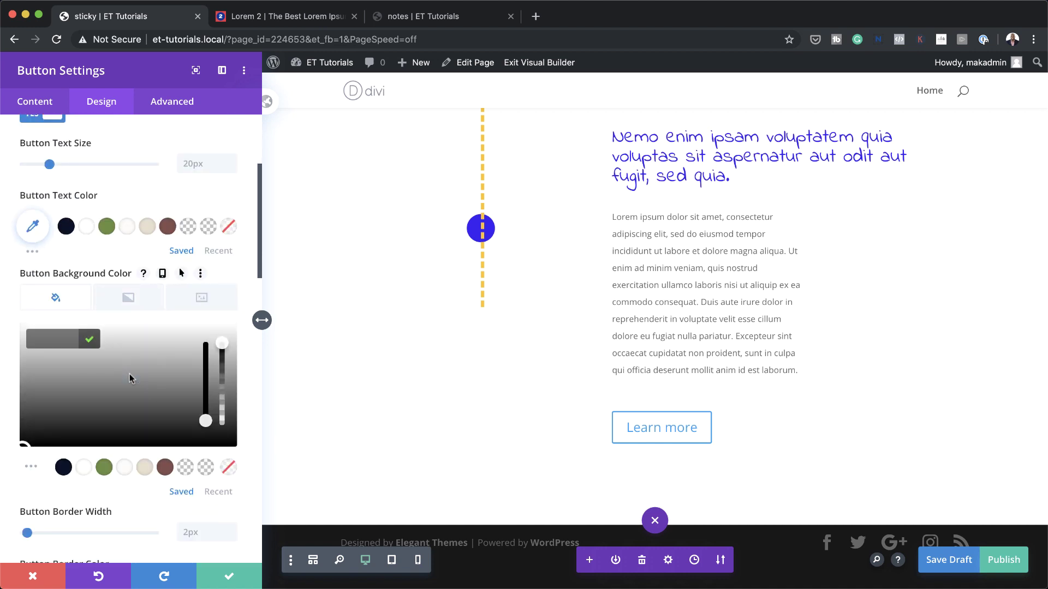
{"action": "left_click", "coordinate": [57, 340]}
{"action": "type", "text": "#ffd800"}
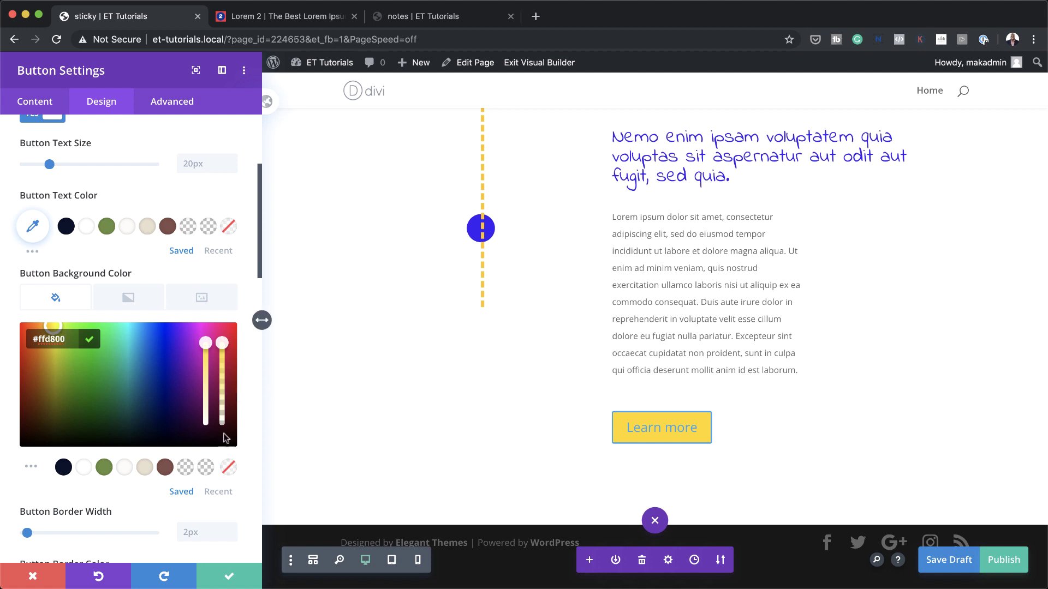
Set the Learn more button's text color to #3a0cf2.
{"action": "scroll", "coordinate": [201, 477], "scroll_direction": "up", "scroll_amount": 2}
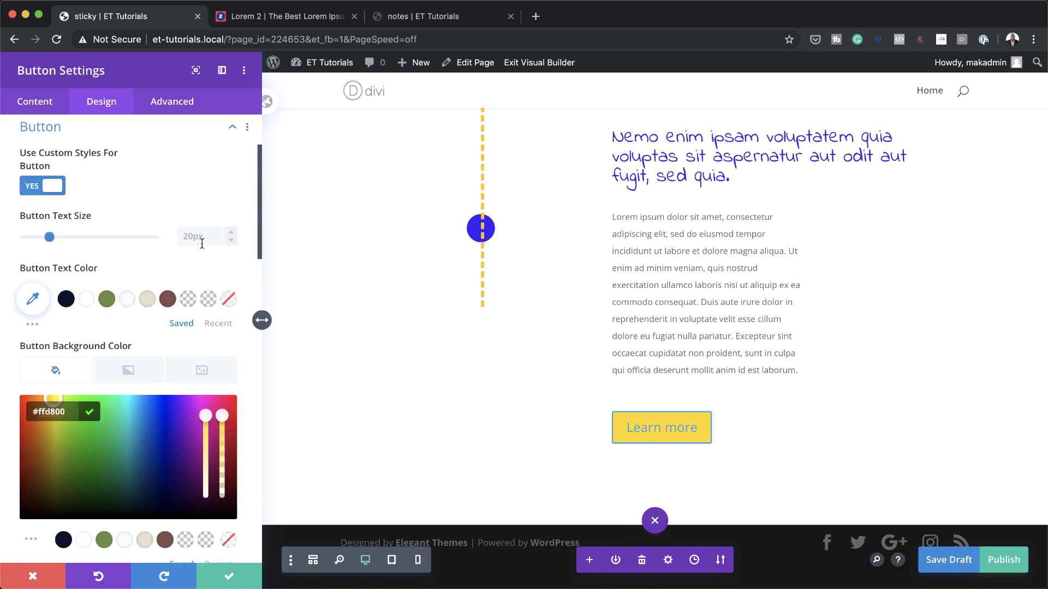
{"action": "key", "text": "super+Tab"}
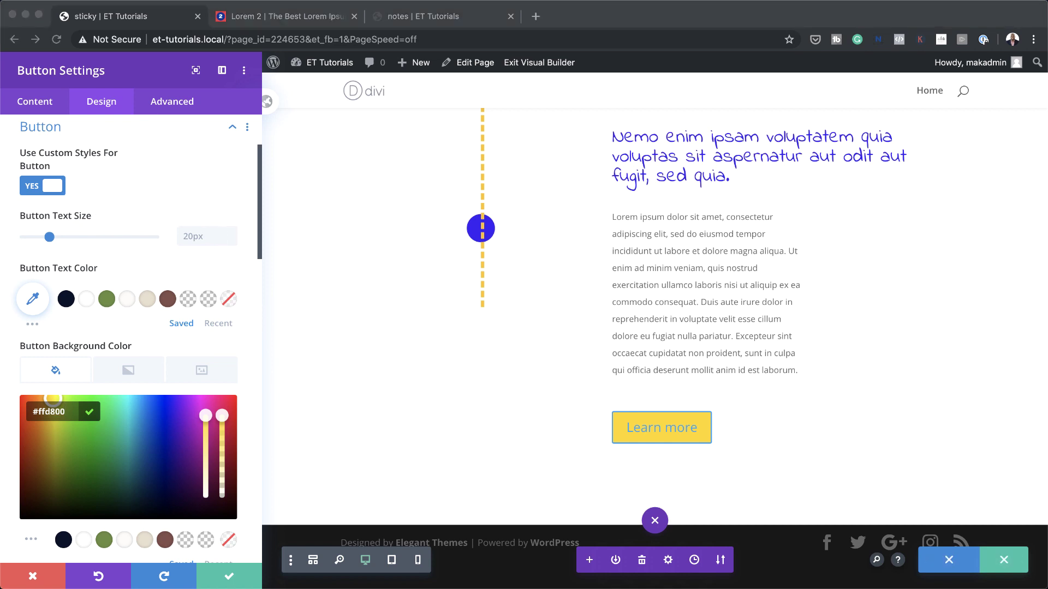
{"action": "key", "text": "super+Tab"}
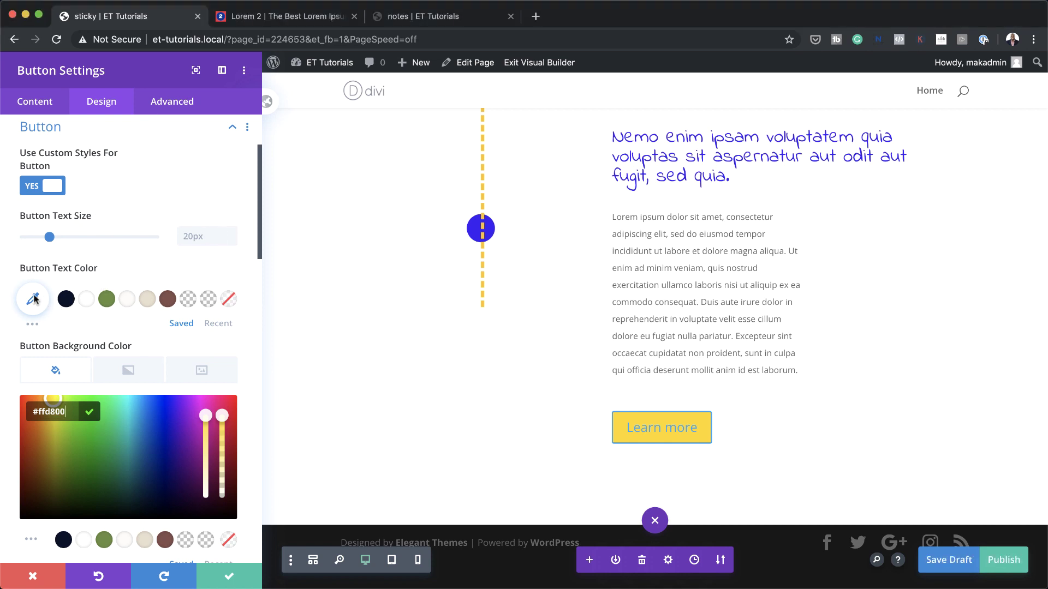
{"action": "left_click", "coordinate": [34, 299]}
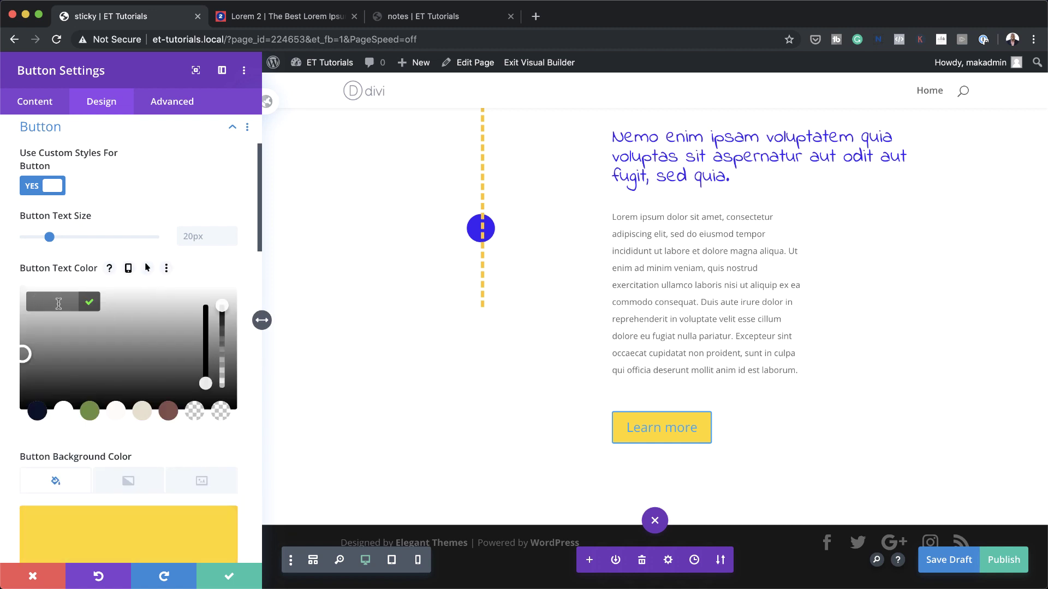
{"action": "type", "text": "#3a0cf2"}
Set the Learn more button's border width to 0px.
{"action": "scroll", "coordinate": [252, 415], "scroll_direction": "down", "scroll_amount": 1}
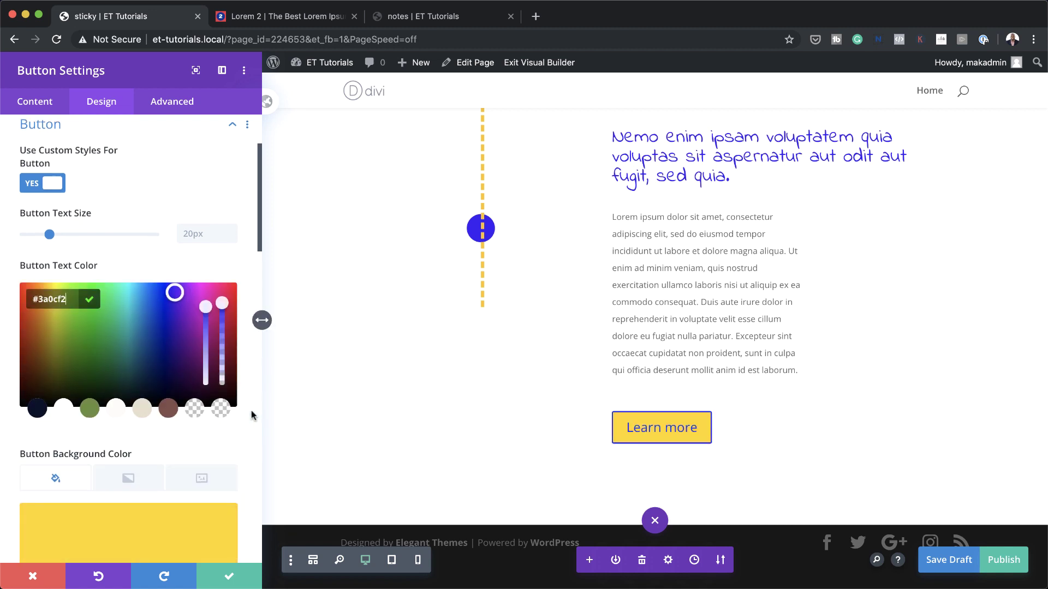
{"action": "scroll", "coordinate": [252, 416], "scroll_direction": "down", "scroll_amount": 2}
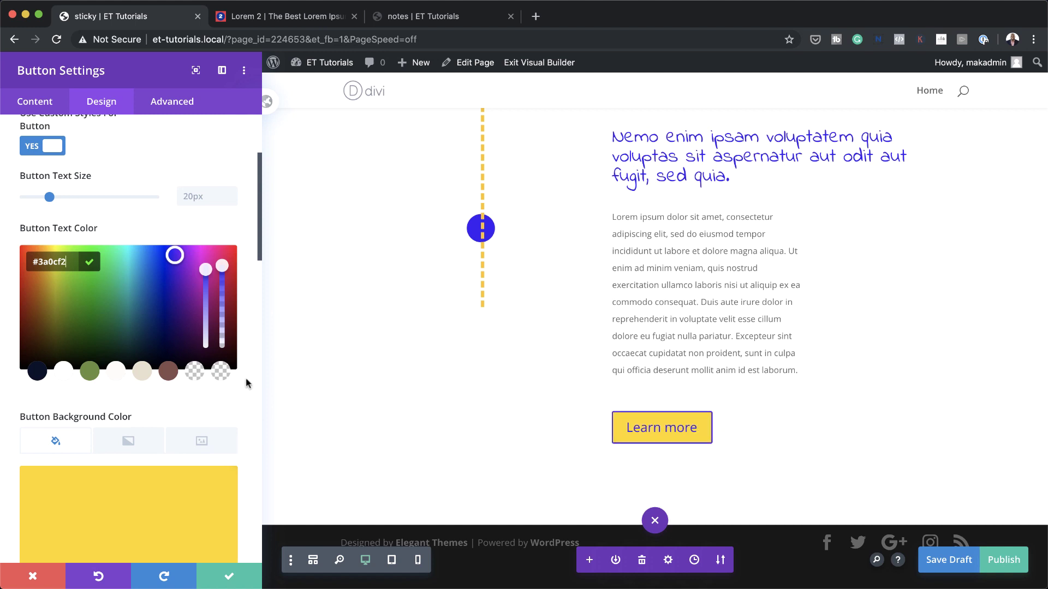
{"action": "scroll", "coordinate": [225, 399], "scroll_direction": "down", "scroll_amount": 10}
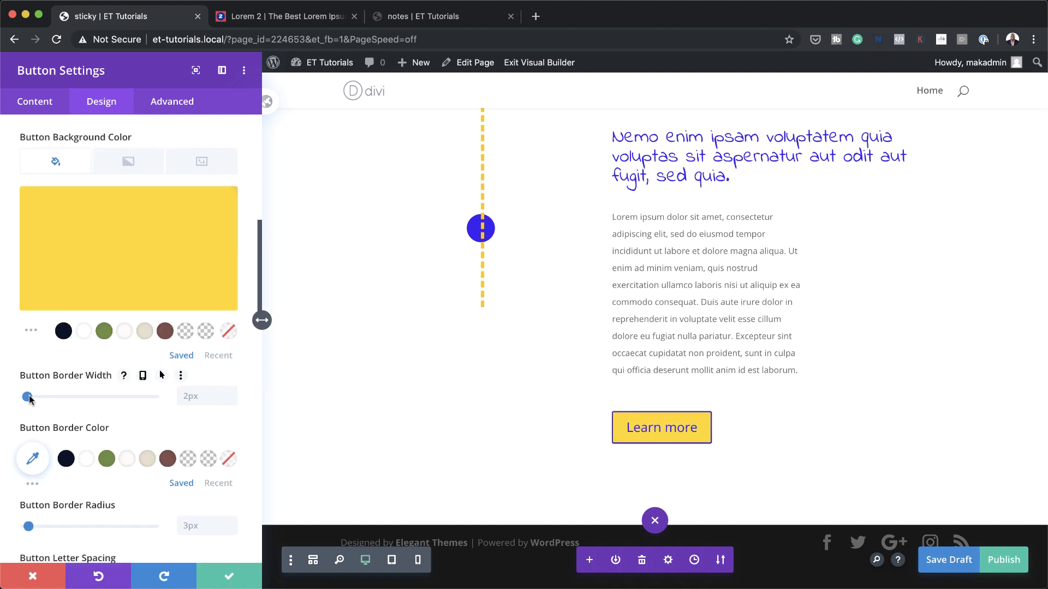
{"action": "left_click_drag", "start_coordinate": [28, 398], "coordinate": [22, 400]}
Set the Learn more button's font to Abhaya Libre.
{"action": "scroll", "coordinate": [8, 401], "scroll_direction": "down", "scroll_amount": 4}
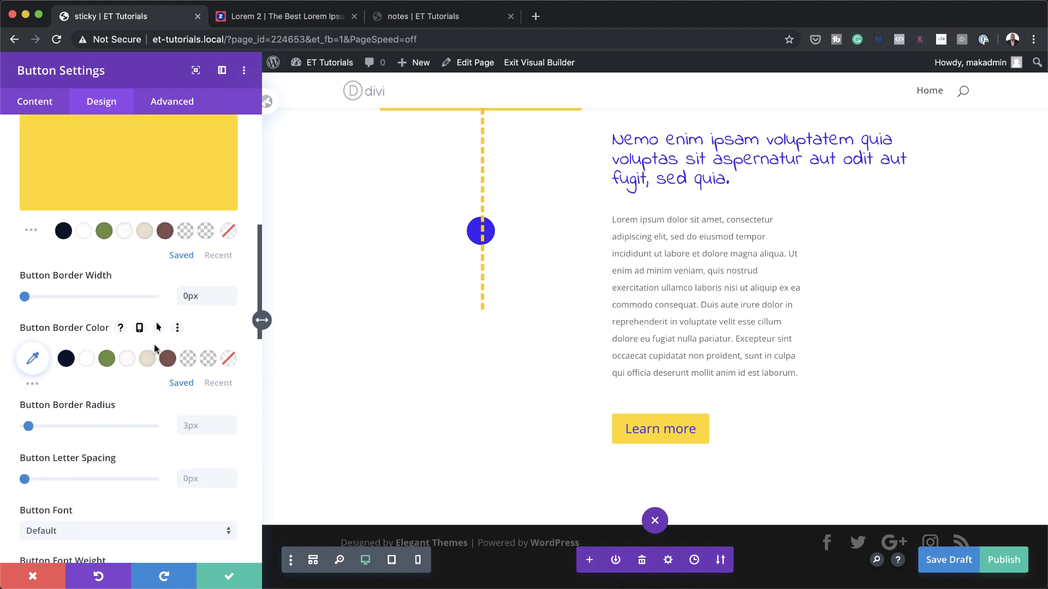
{"action": "scroll", "coordinate": [156, 348], "scroll_direction": "up", "scroll_amount": 1}
{"action": "scroll", "coordinate": [156, 348], "scroll_direction": "up", "scroll_amount": 8}
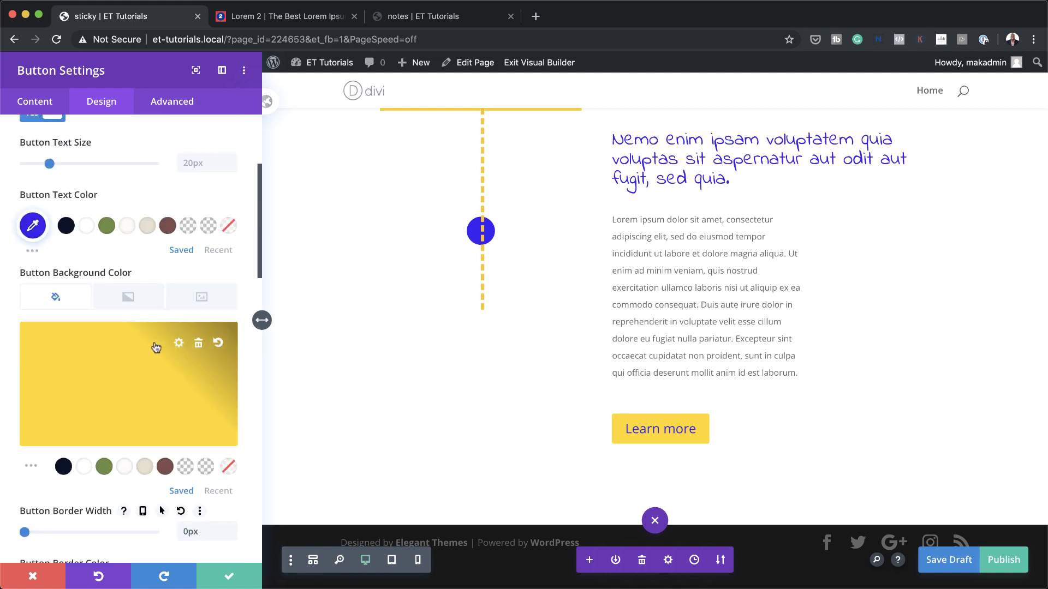
{"action": "scroll", "coordinate": [156, 349], "scroll_direction": "down", "scroll_amount": 8}
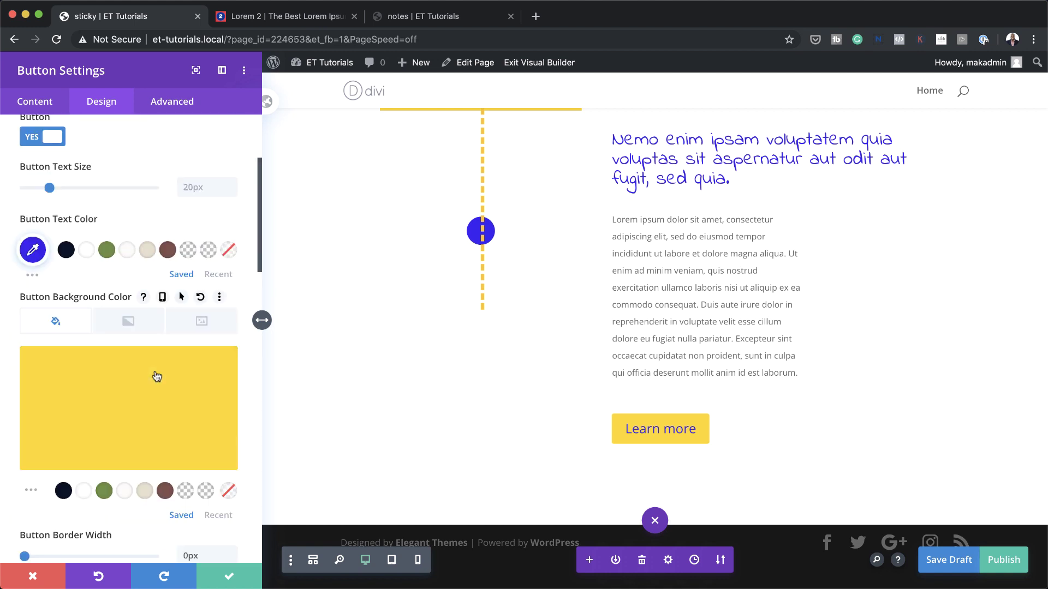
{"action": "scroll", "coordinate": [157, 375], "scroll_direction": "down", "scroll_amount": 5}
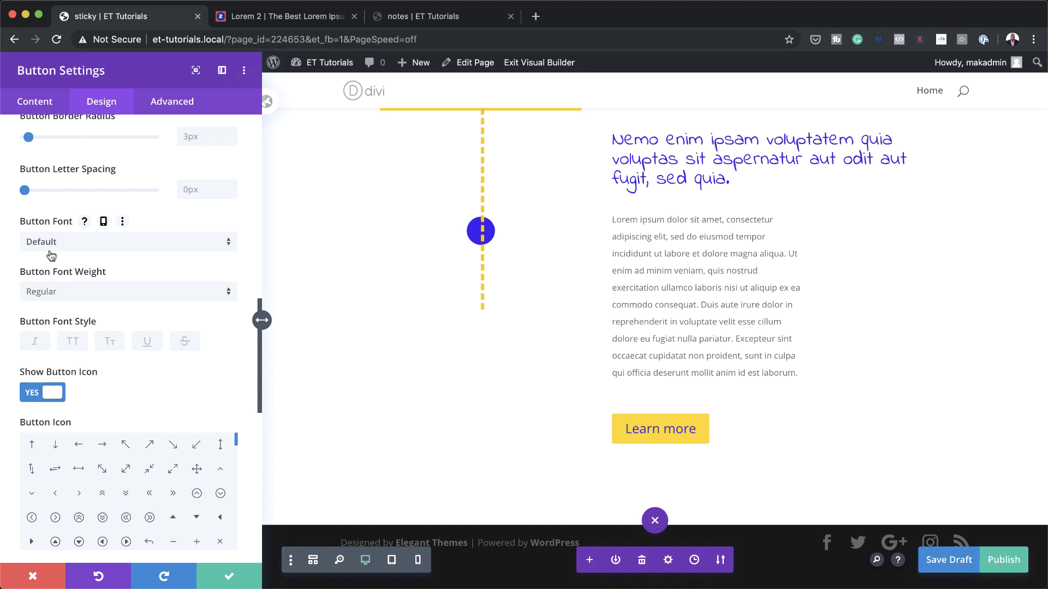
{"action": "left_click", "coordinate": [94, 246]}
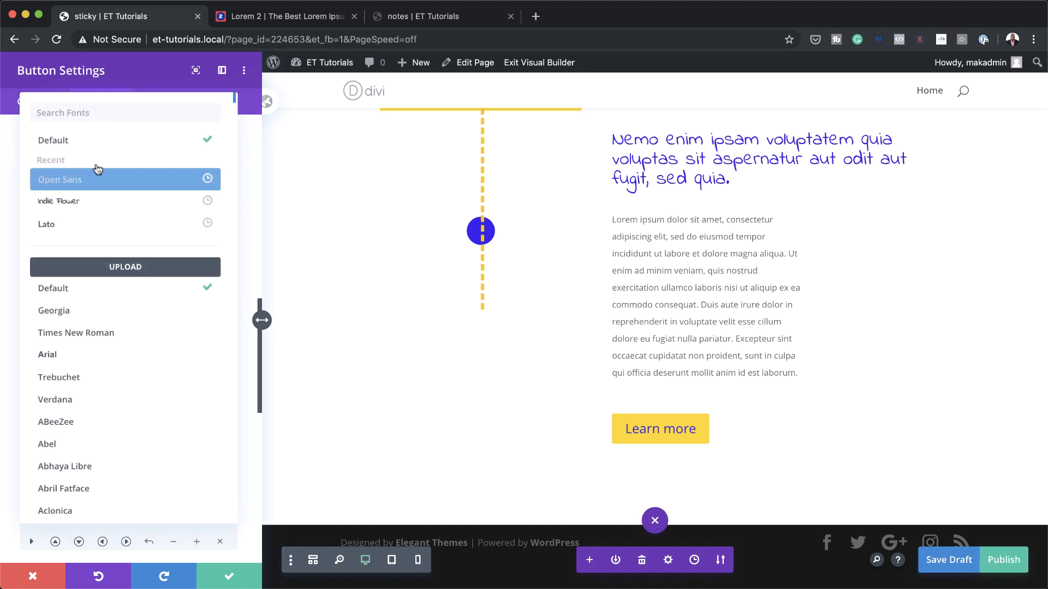
{"action": "left_click", "coordinate": [103, 113]}
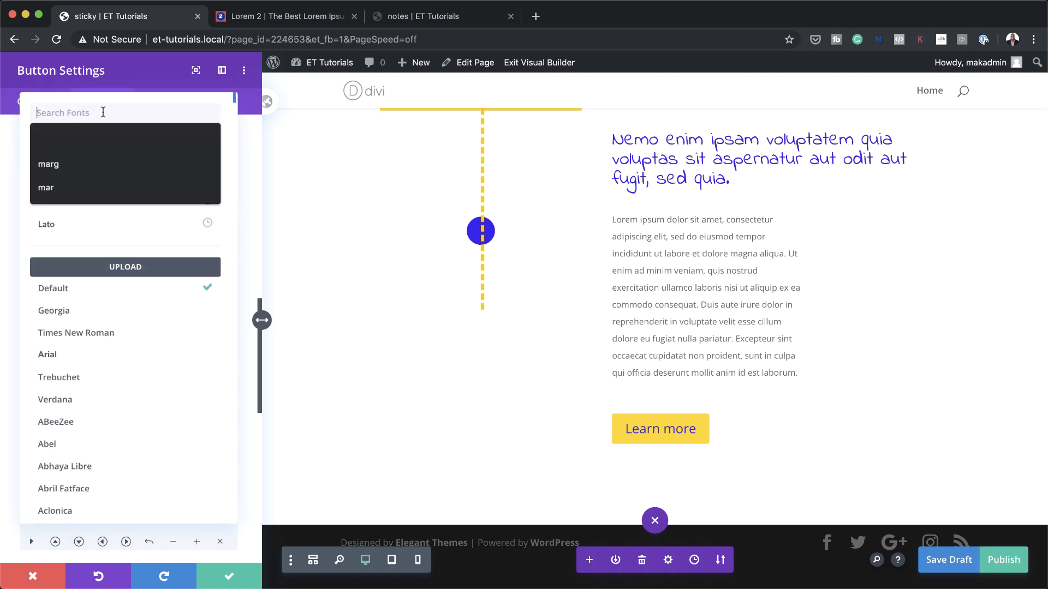
{"action": "type", "text": "abha"}
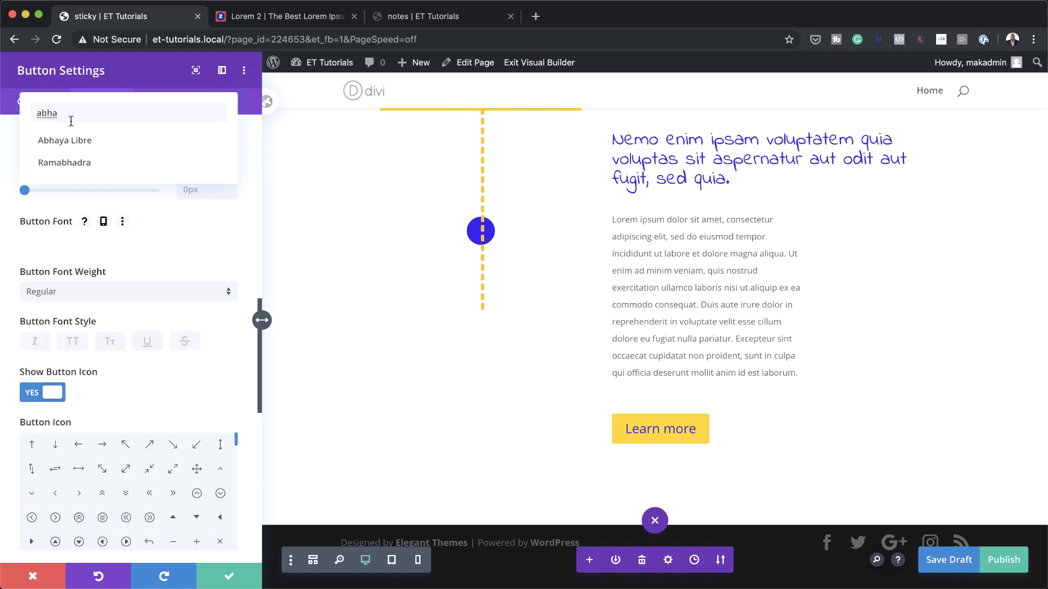
{"action": "left_click", "coordinate": [75, 140]}
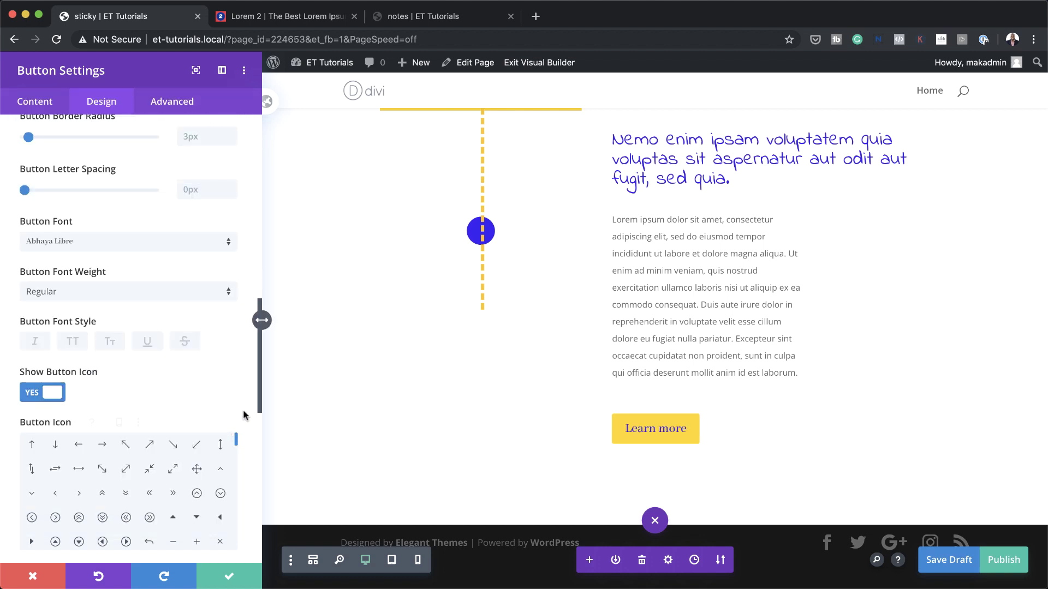
Set the Learn more button's padding to 20px top and bottom and 60px left and right, and save the module.
{"action": "scroll", "coordinate": [243, 413], "scroll_direction": "down", "scroll_amount": 6}
{"action": "scroll", "coordinate": [243, 415], "scroll_direction": "down", "scroll_amount": 5}
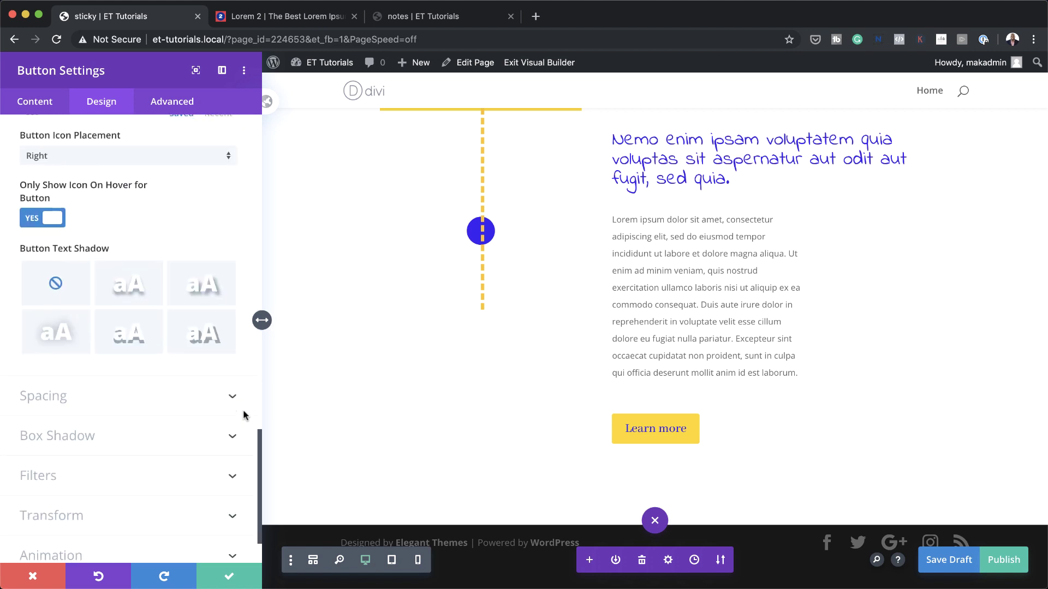
{"action": "left_click", "coordinate": [54, 355]}
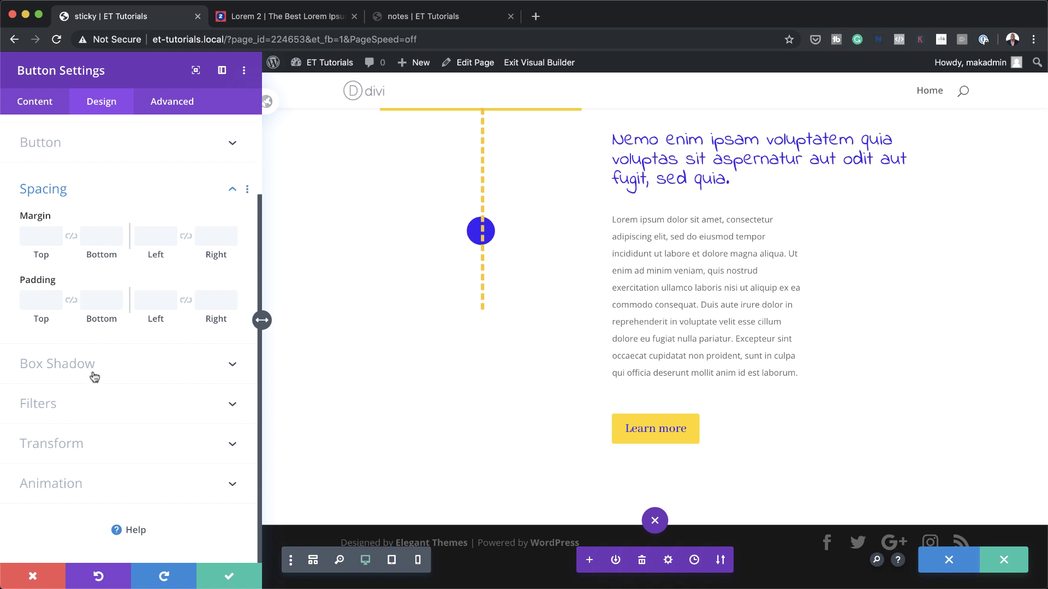
{"action": "left_click", "coordinate": [34, 299]}
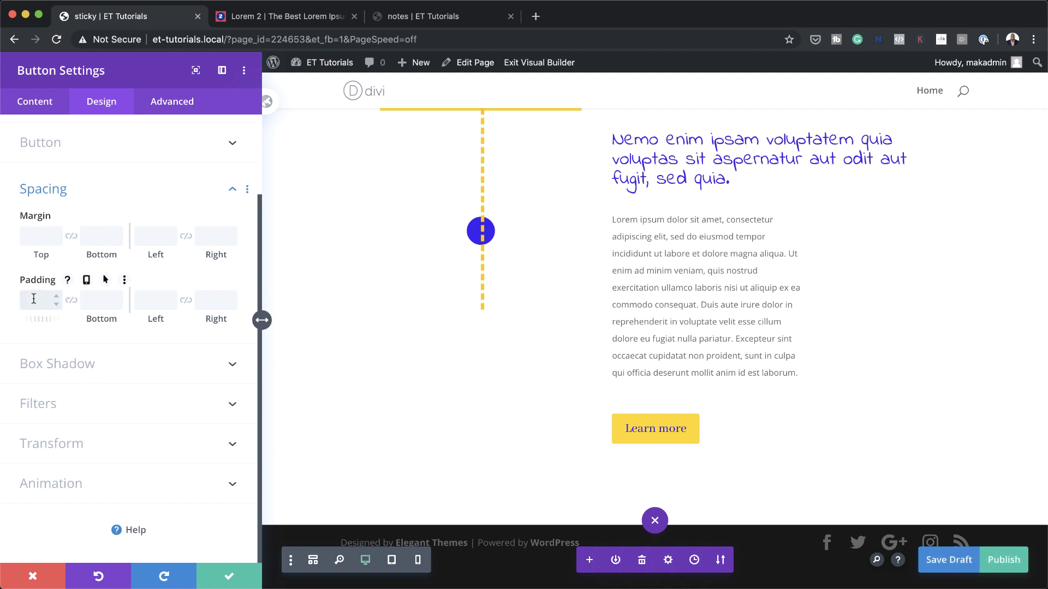
{"action": "type", "text": "20px"}
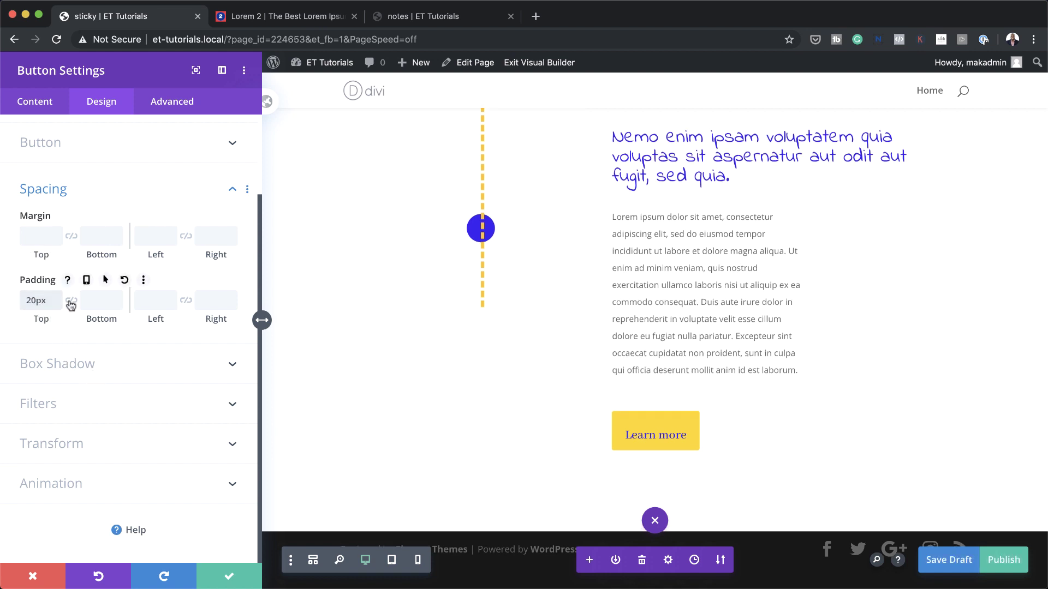
{"action": "left_click", "coordinate": [71, 301]}
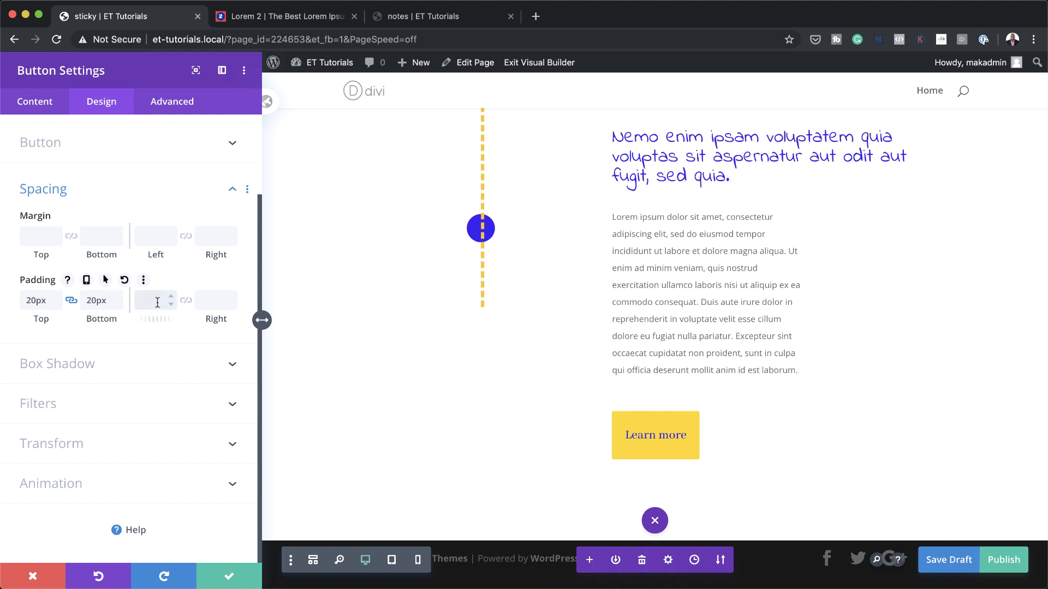
{"action": "type", "text": "60px"}
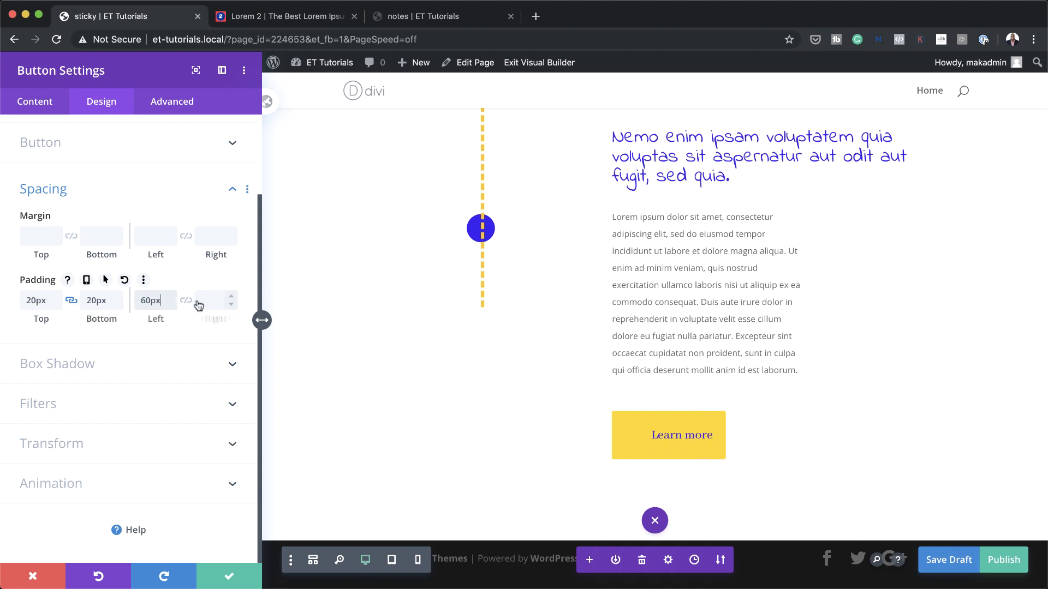
{"action": "left_click", "coordinate": [186, 300]}
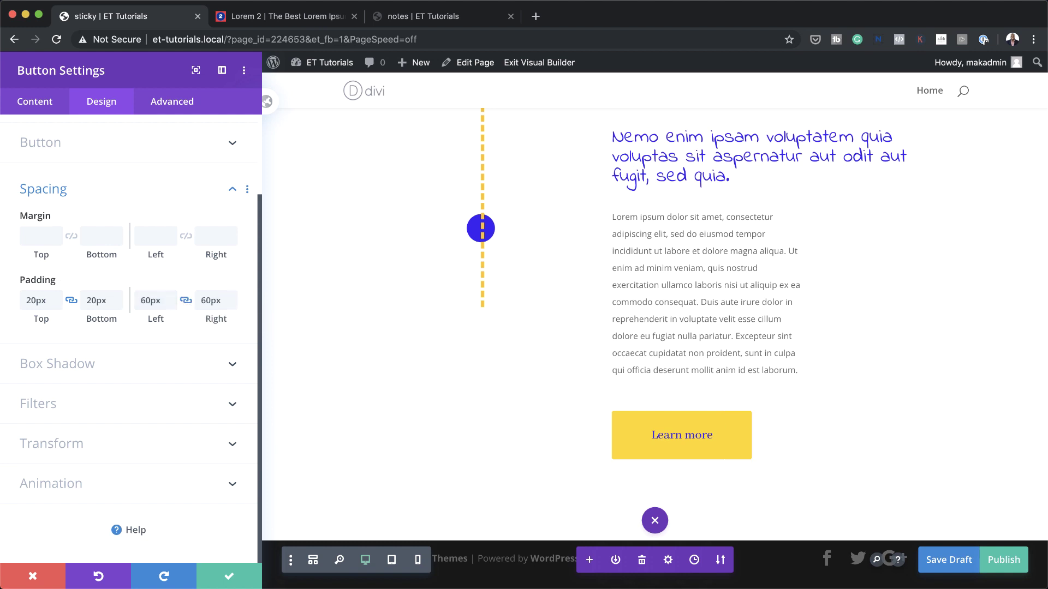
{"action": "left_click", "coordinate": [225, 578]}
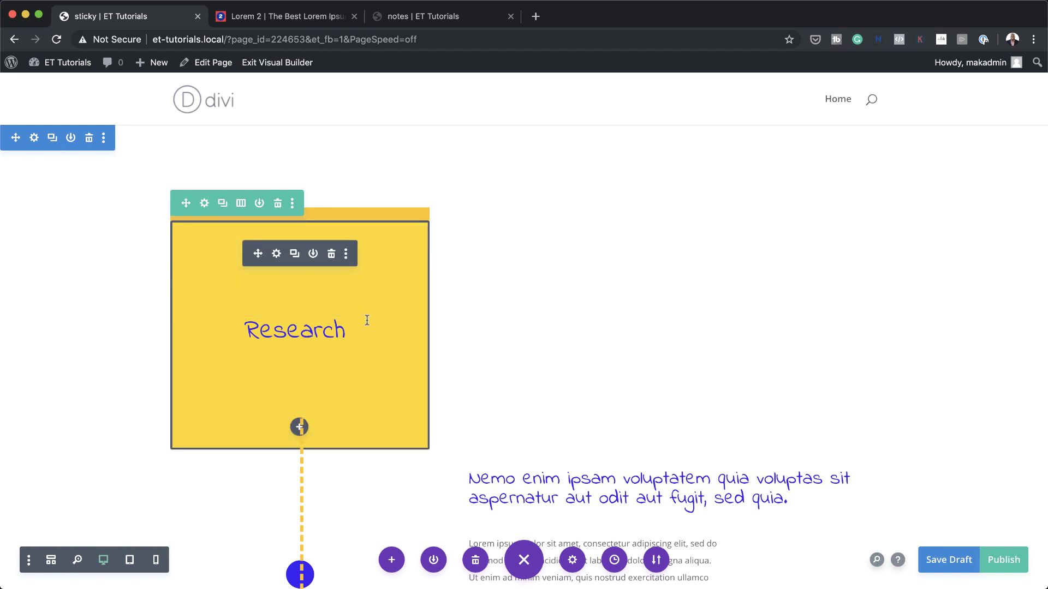
Duplicate the complete Research sticky note row twice.
{"action": "scroll", "coordinate": [494, 360], "scroll_direction": "down", "scroll_amount": 6}
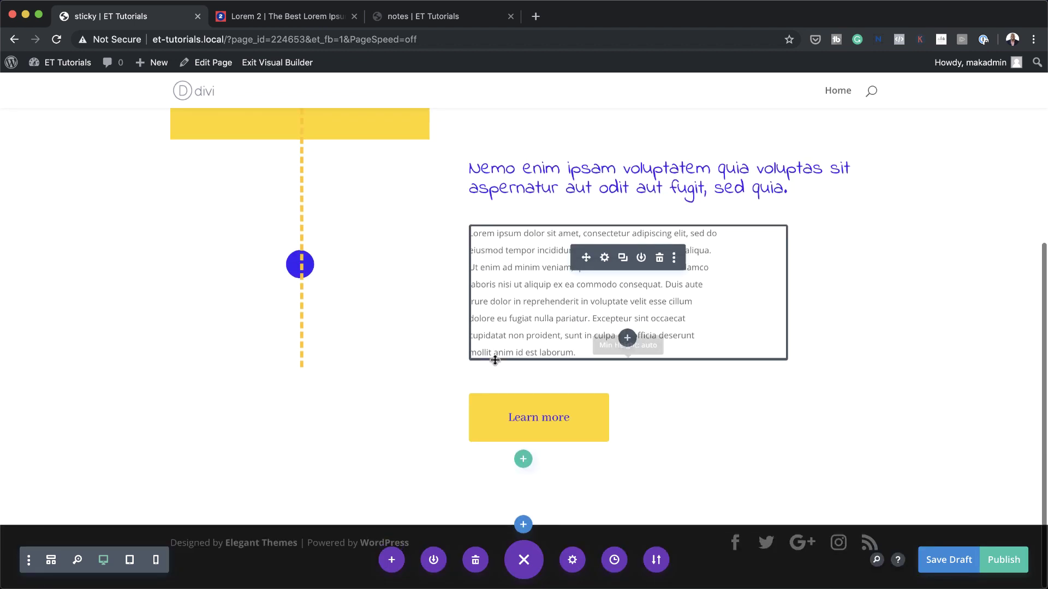
{"action": "scroll", "coordinate": [495, 360], "scroll_direction": "up", "scroll_amount": 6}
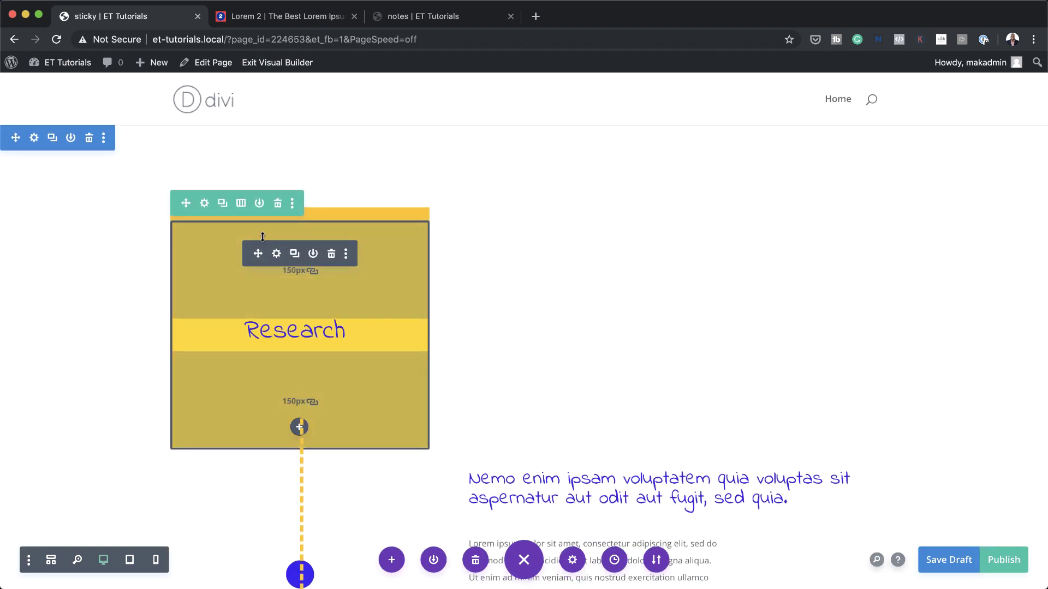
{"action": "left_click", "coordinate": [223, 205]}
Review the stacked Research rows along the whole page after the duplication.
{"action": "scroll", "coordinate": [112, 292], "scroll_direction": "down", "scroll_amount": 10}
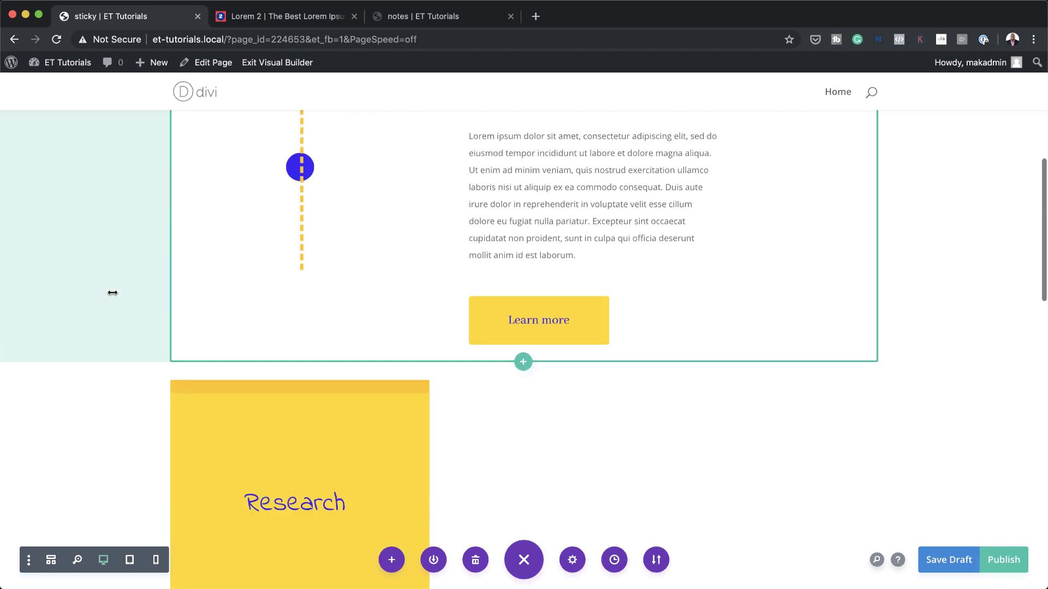
{"action": "scroll", "coordinate": [112, 292], "scroll_direction": "down", "scroll_amount": 12}
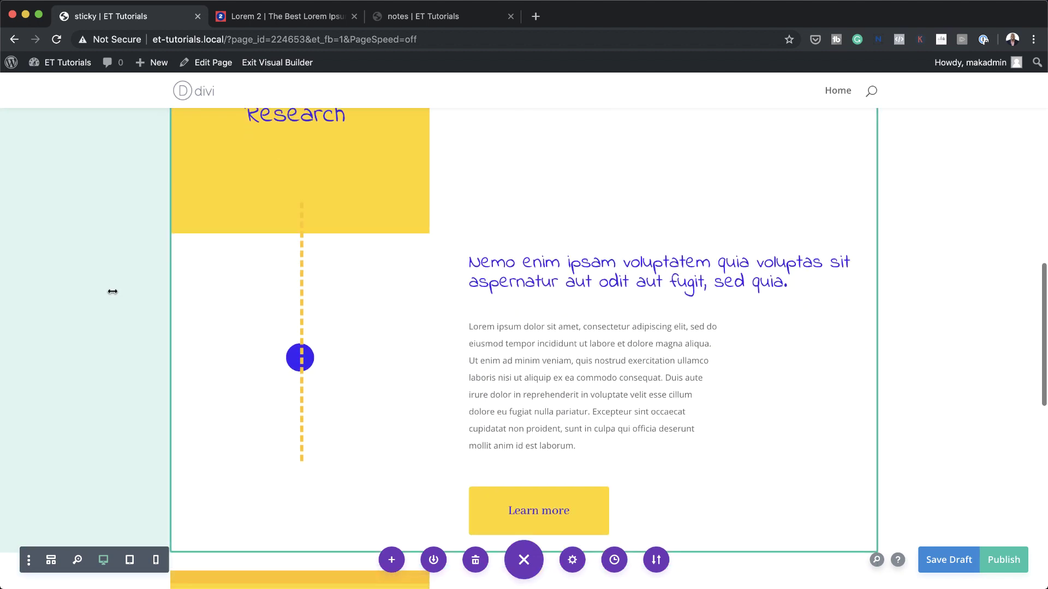
{"action": "scroll", "coordinate": [112, 292], "scroll_direction": "down", "scroll_amount": 4}
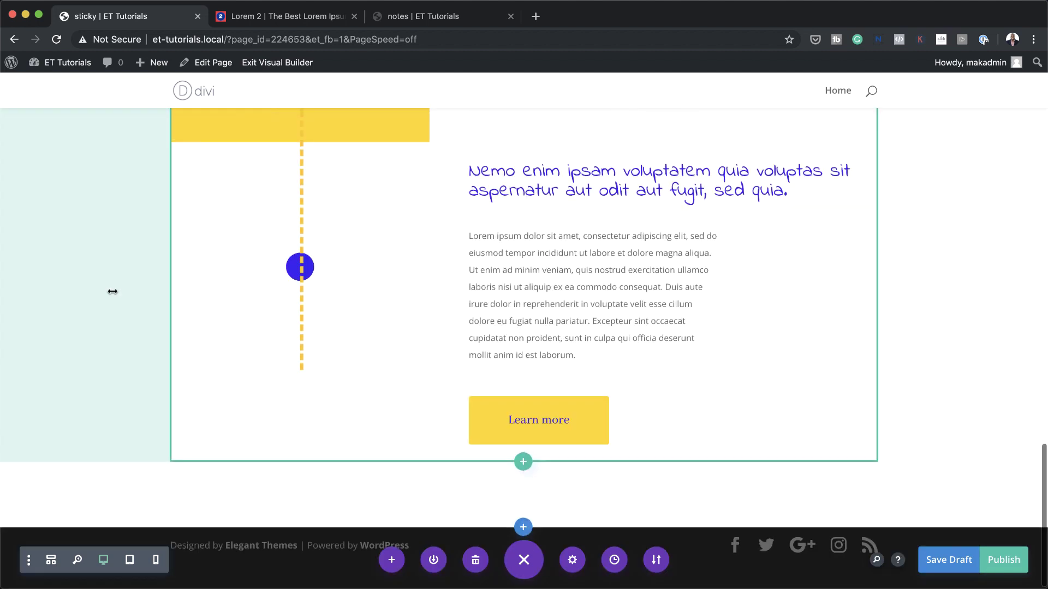
{"action": "scroll", "coordinate": [112, 292], "scroll_direction": "down", "scroll_amount": 4}
{"action": "scroll", "coordinate": [113, 292], "scroll_direction": "up", "scroll_amount": 3}
{"action": "scroll", "coordinate": [112, 292], "scroll_direction": "down", "scroll_amount": 5}
{"action": "scroll", "coordinate": [113, 292], "scroll_direction": "up", "scroll_amount": 2}
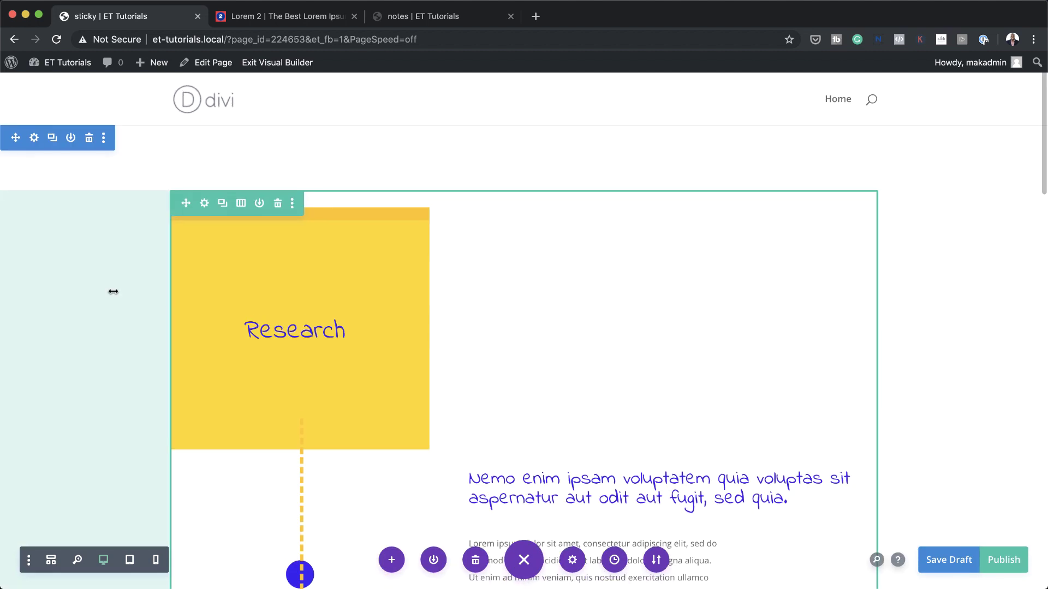
{"action": "scroll", "coordinate": [112, 292], "scroll_direction": "down", "scroll_amount": 1}
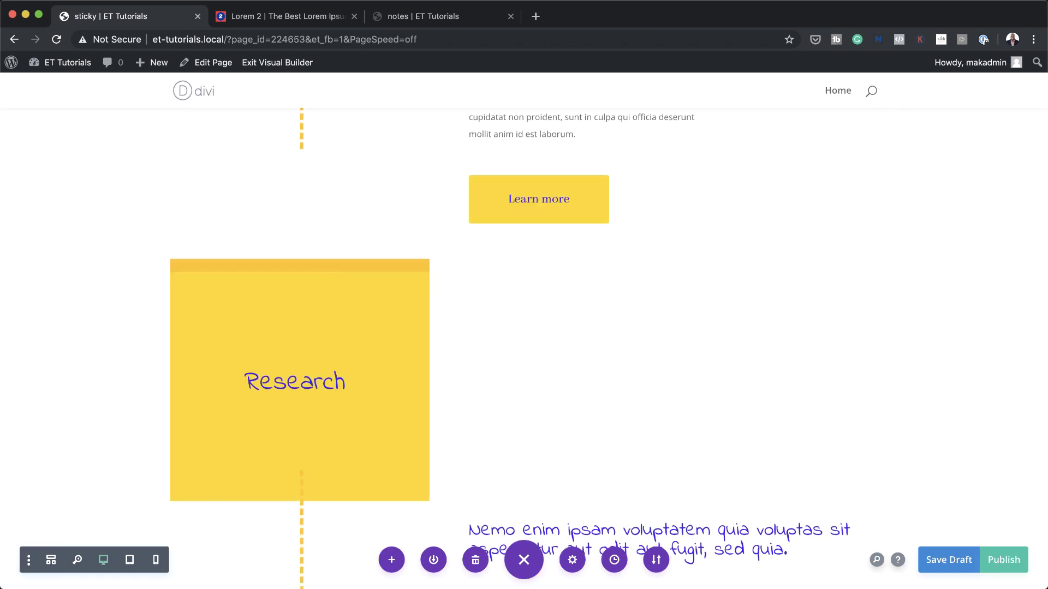
{"action": "scroll", "coordinate": [504, 306], "scroll_direction": "up", "scroll_amount": 3}
{"action": "scroll", "coordinate": [504, 306], "scroll_direction": "down", "scroll_amount": 6}
{"action": "scroll", "coordinate": [505, 308], "scroll_direction": "up", "scroll_amount": 2}
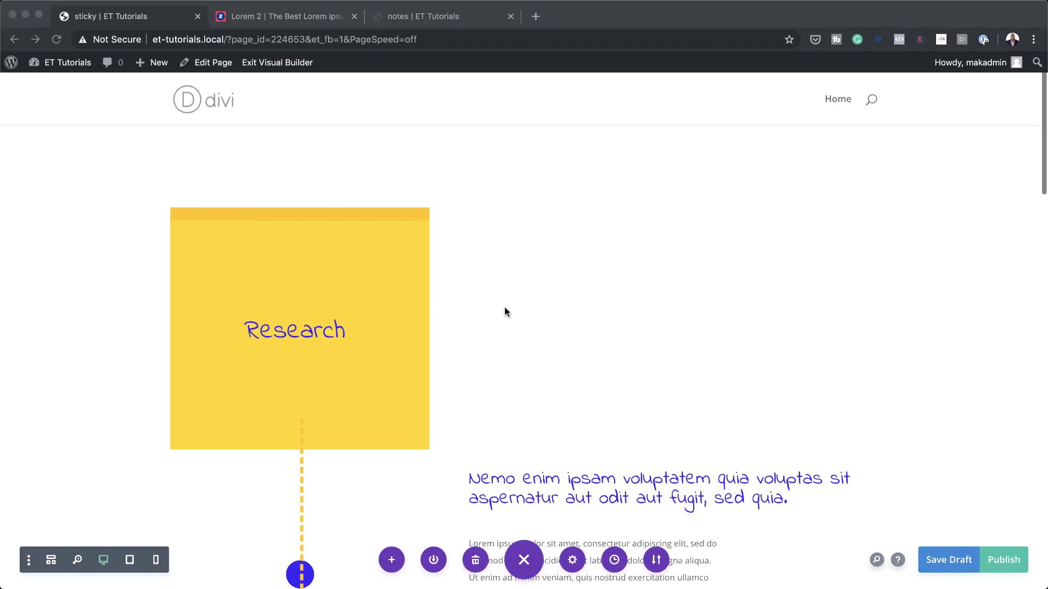
Set the background color of the second row's sticky note text module to #00ffee.
{"action": "scroll", "coordinate": [504, 308], "scroll_direction": "down", "scroll_amount": 6}
{"action": "scroll", "coordinate": [505, 306], "scroll_direction": "down", "scroll_amount": 6}
{"action": "scroll", "coordinate": [365, 257], "scroll_direction": "up", "scroll_amount": 2}
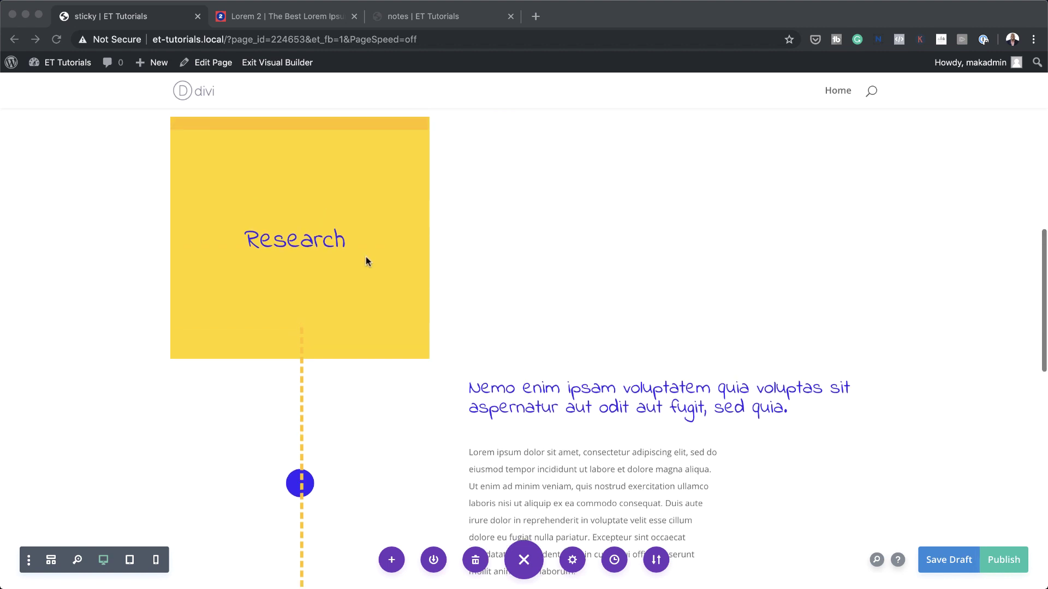
{"action": "left_click", "coordinate": [322, 225]}
{"action": "mouse_move", "coordinate": [315, 212]}
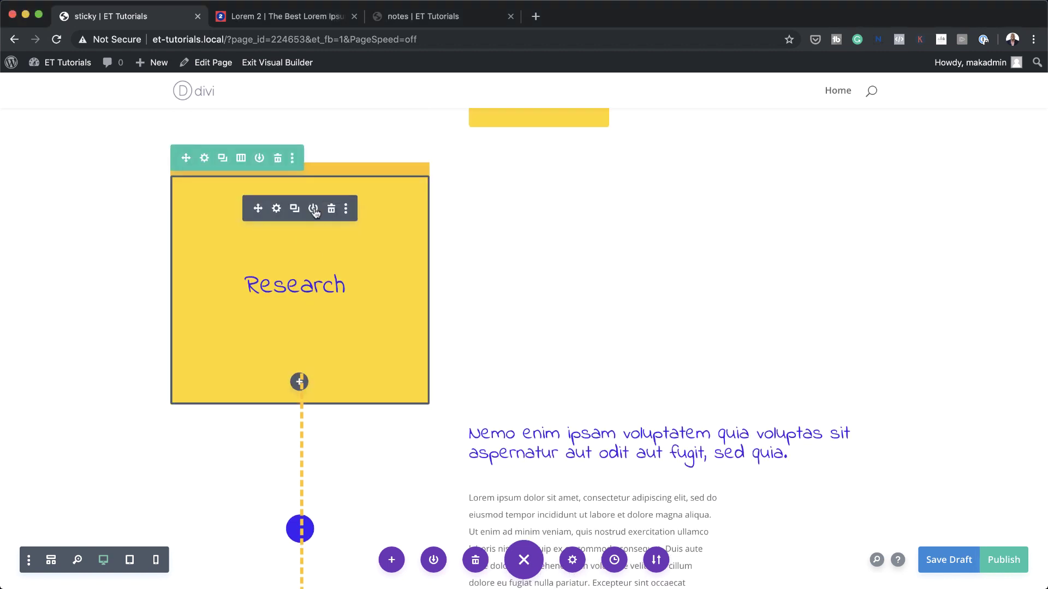
{"action": "left_click", "coordinate": [277, 209]}
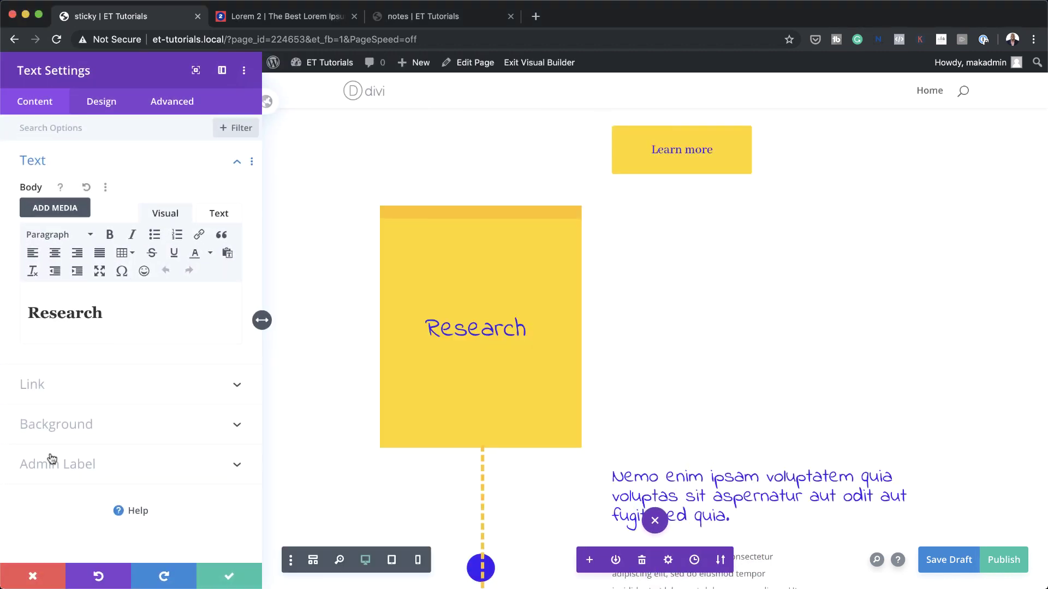
{"action": "left_click", "coordinate": [64, 431]}
{"action": "left_click", "coordinate": [84, 337]}
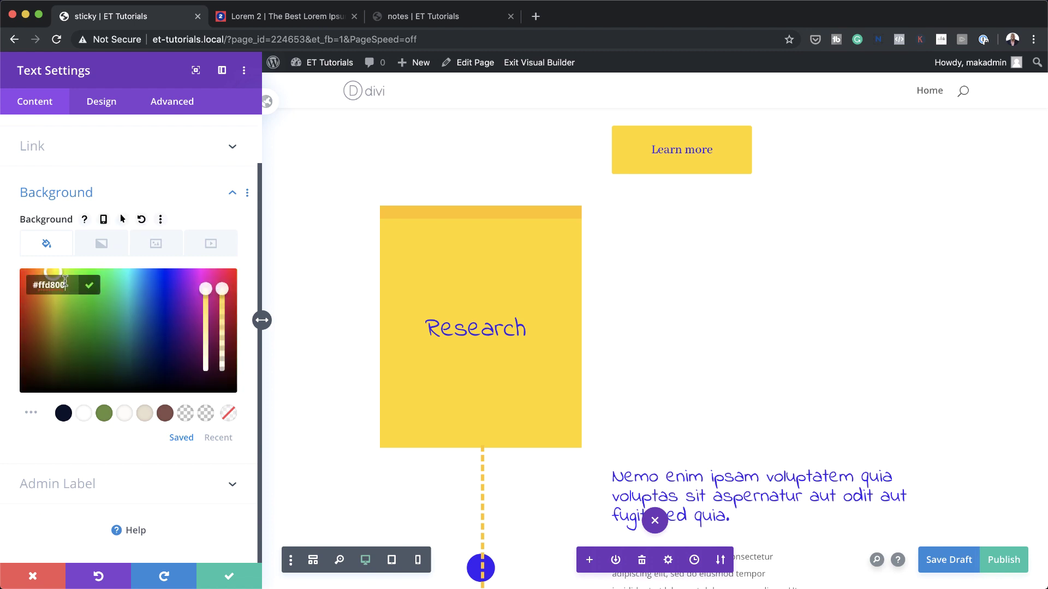
{"action": "left_click", "coordinate": [38, 285]}
{"action": "type", "text": "f"}
{"action": "key", "text": "super+a"}
{"action": "type", "text": "#00ffee"}
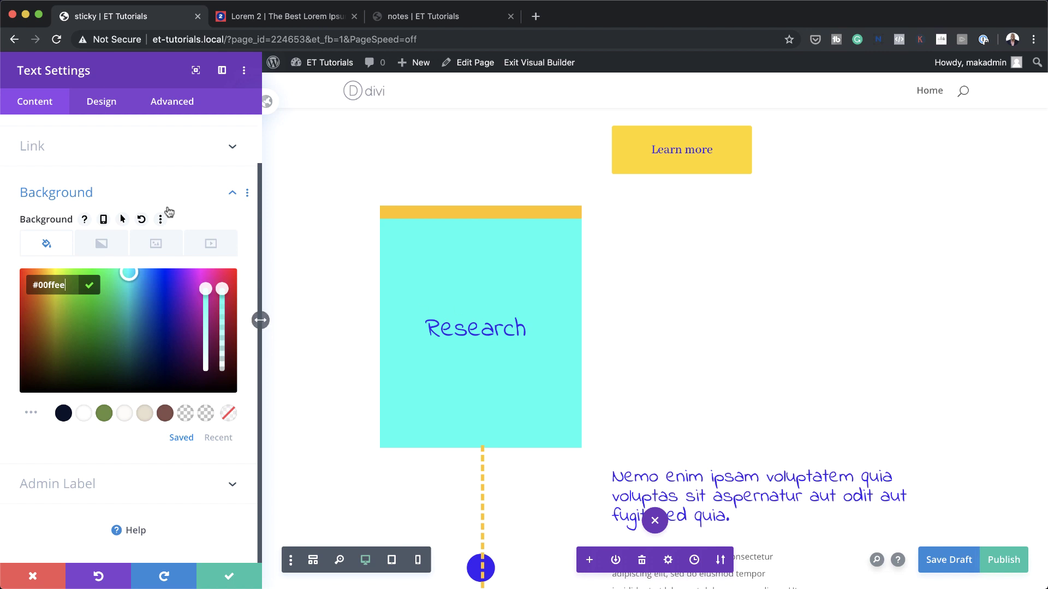
Replace the second sticky note's heading text with "Strategy".
{"action": "scroll", "coordinate": [130, 281], "scroll_direction": "up", "scroll_amount": 2}
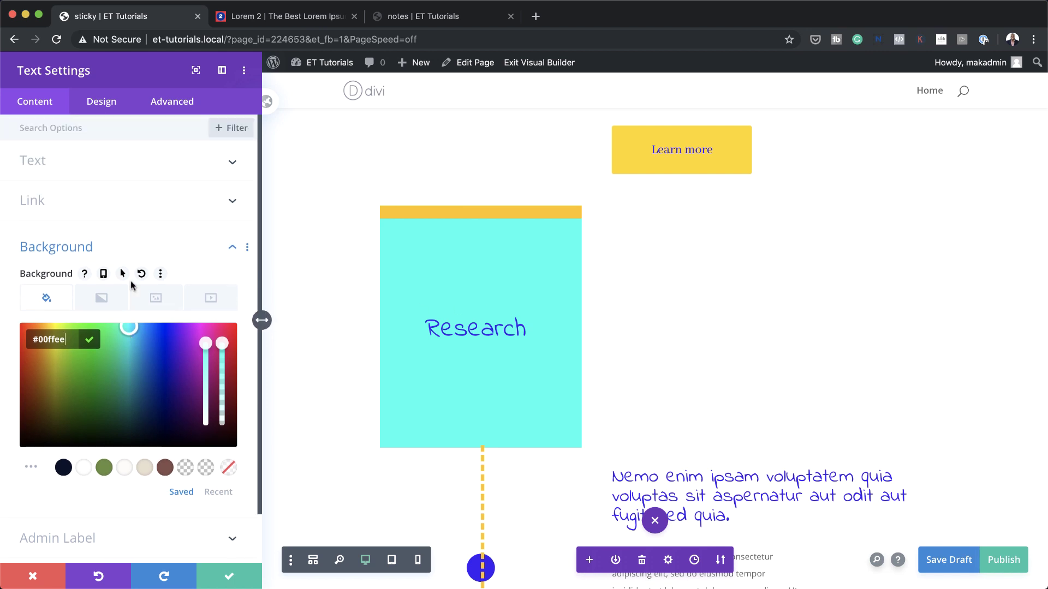
{"action": "left_click", "coordinate": [62, 162]}
{"action": "left_click", "coordinate": [97, 316]}
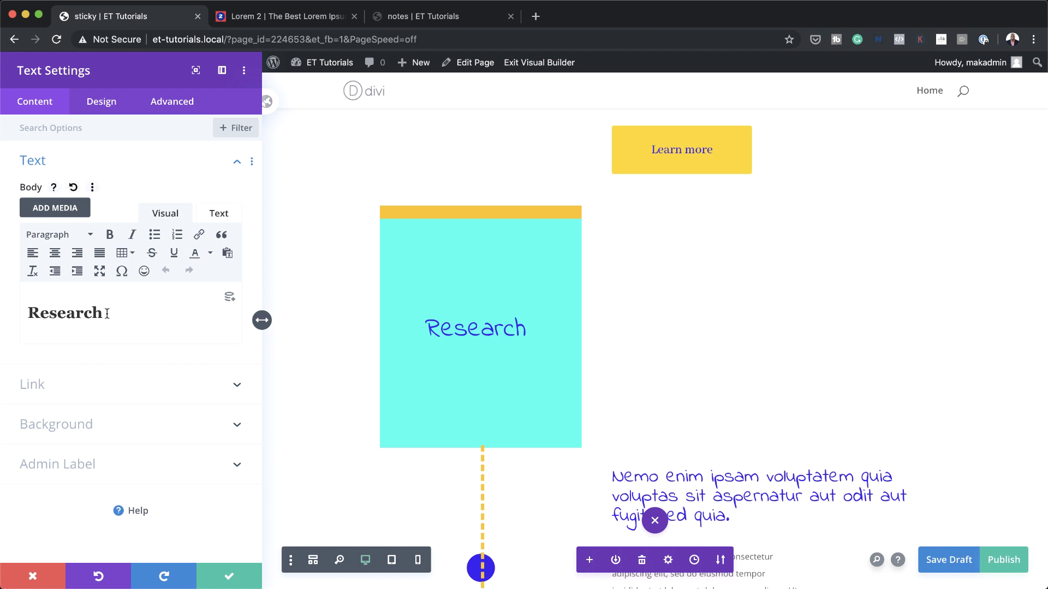
{"action": "left_click_drag", "start_coordinate": [103, 316], "coordinate": [25, 309]}
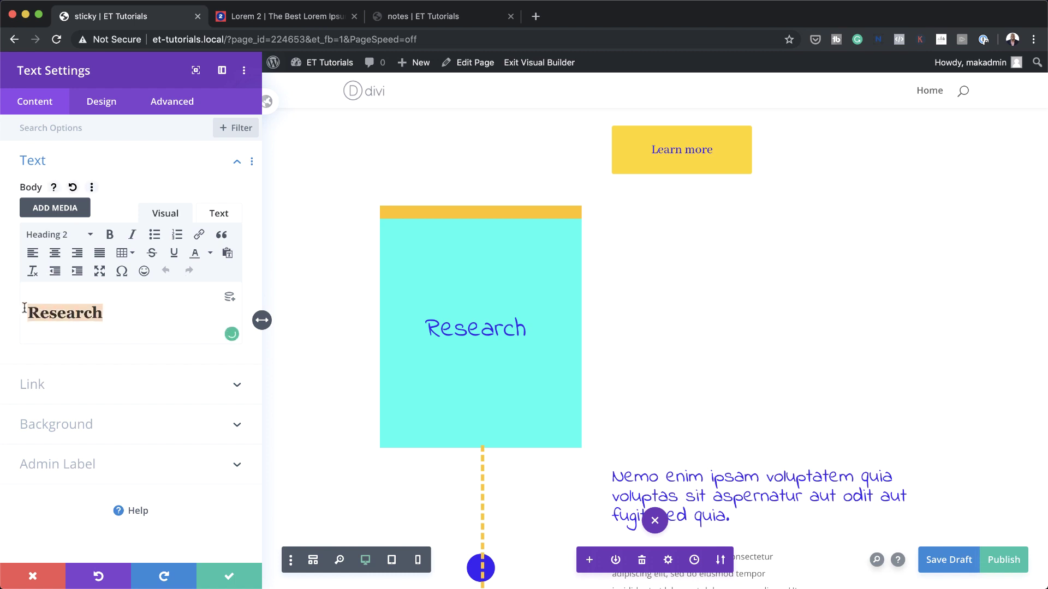
{"action": "type", "text": "Strategy"}
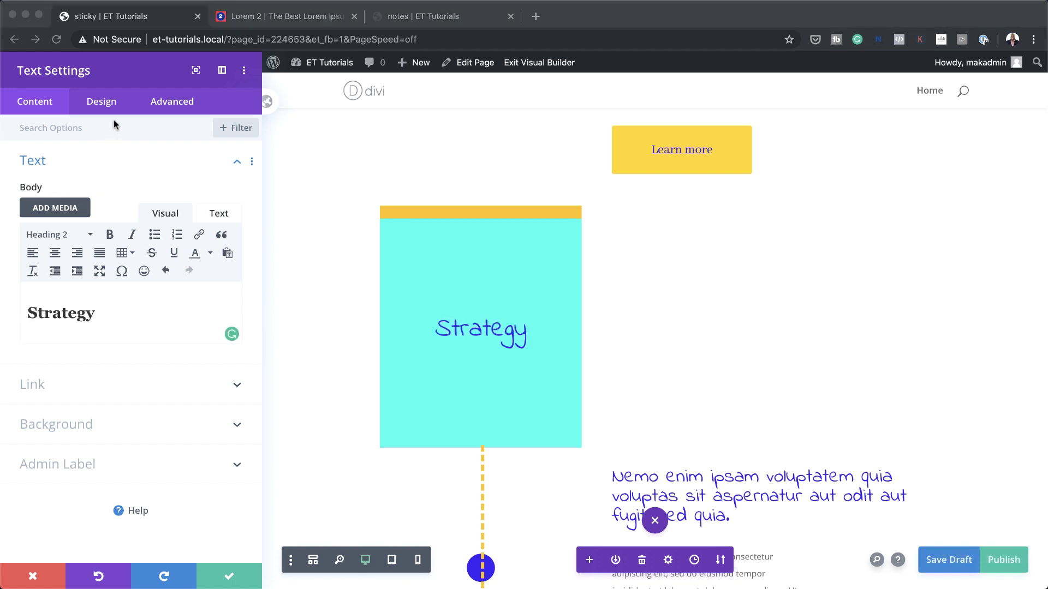
Set the Strategy note's top border color to #00e0c2 and save the module.
{"action": "left_click", "coordinate": [100, 104]}
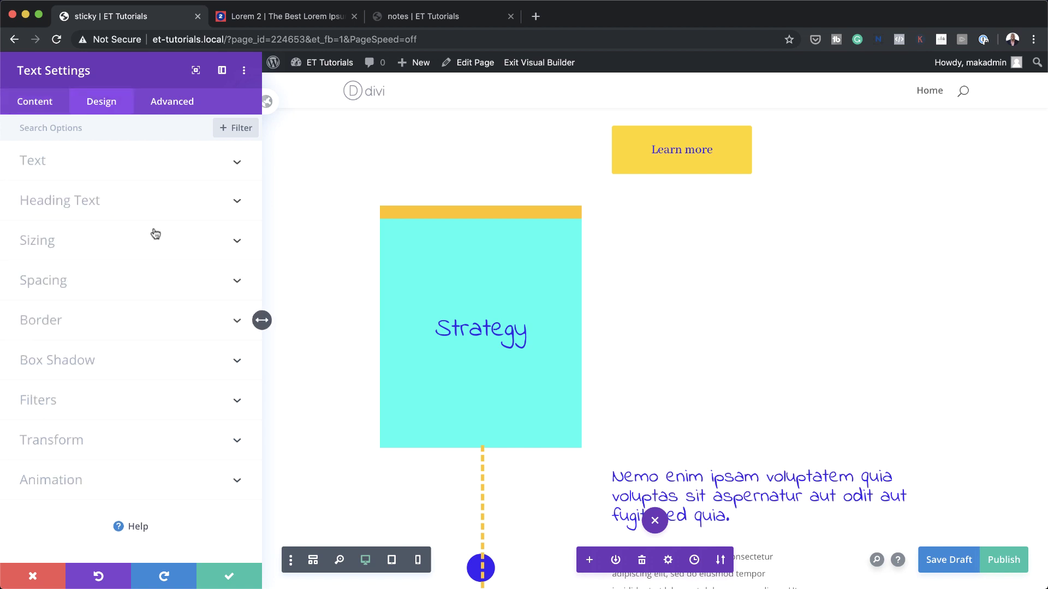
{"action": "left_click", "coordinate": [68, 322]}
{"action": "left_click", "coordinate": [85, 326]}
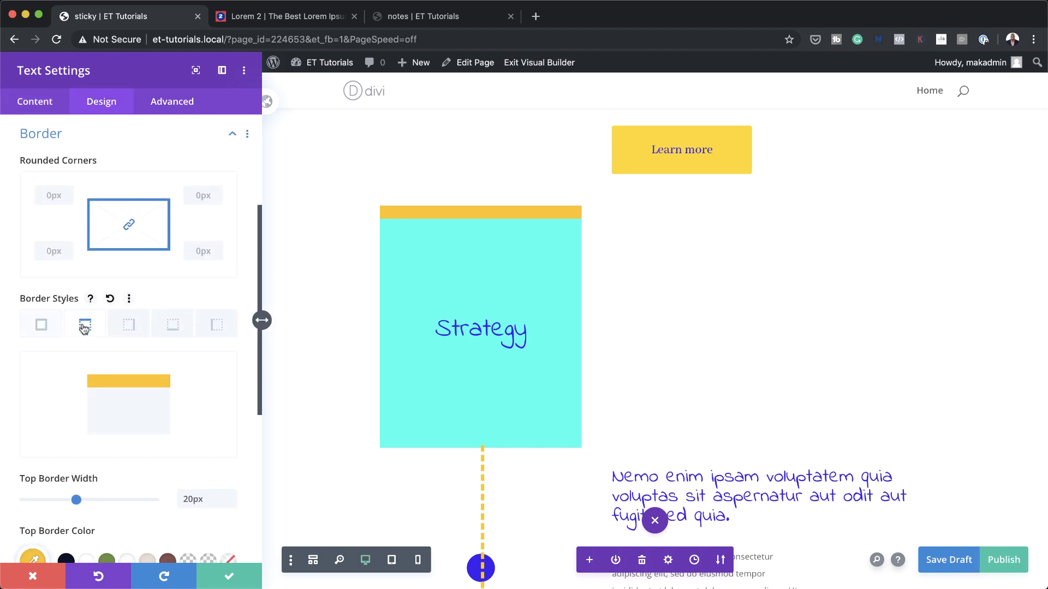
{"action": "scroll", "coordinate": [116, 397], "scroll_direction": "down", "scroll_amount": 5}
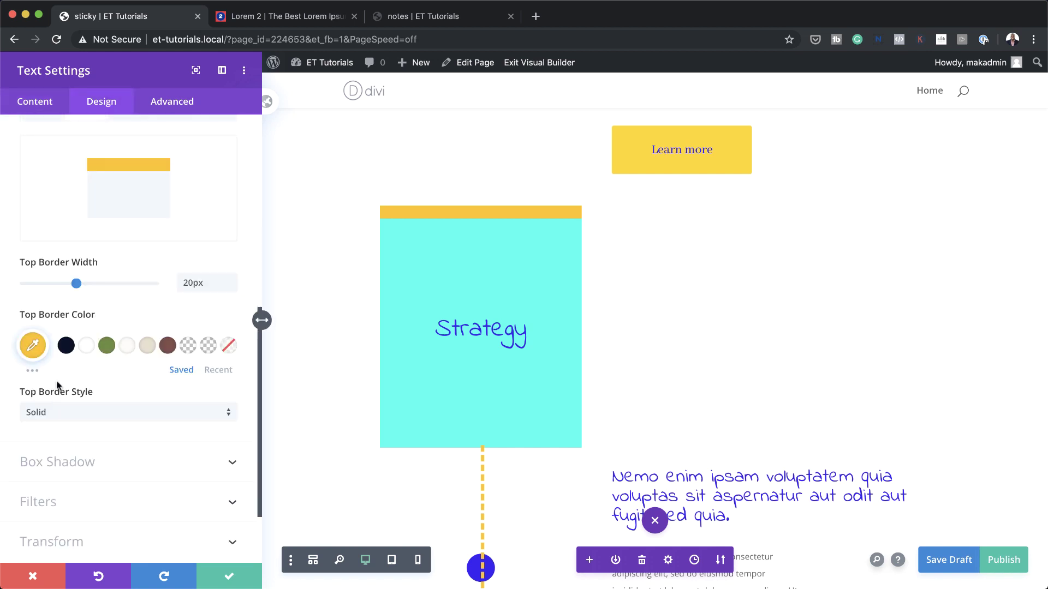
{"action": "left_click", "coordinate": [34, 345]}
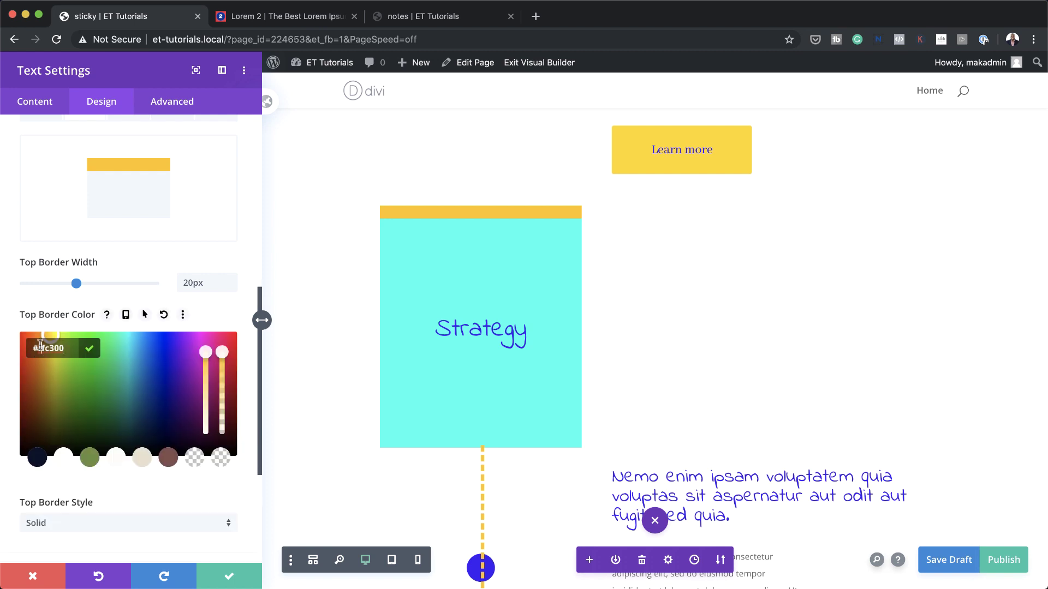
{"action": "type", "text": "#00e0c2"}
{"action": "left_click", "coordinate": [230, 577]}
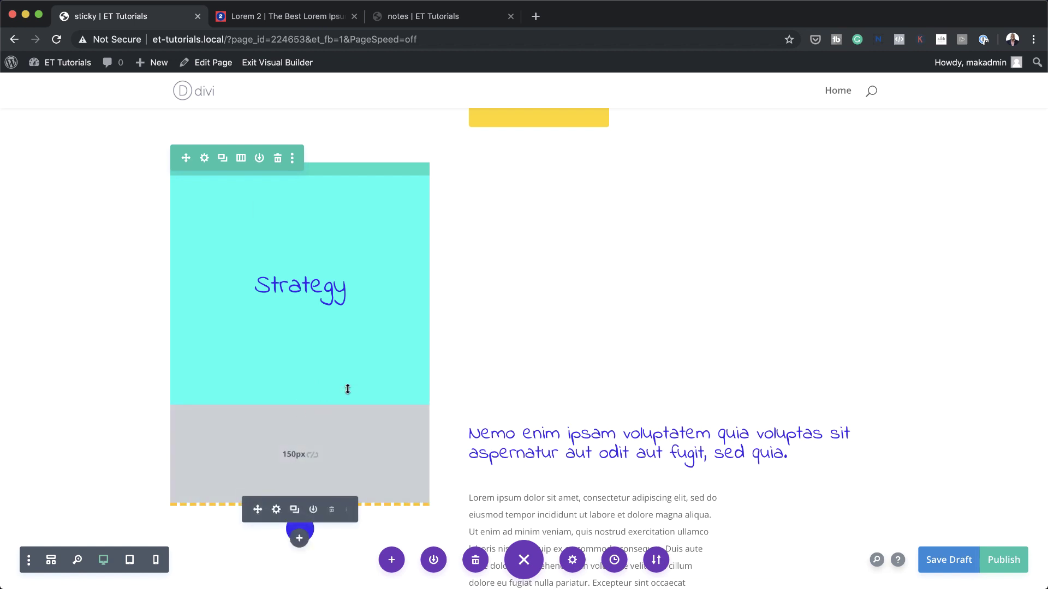
Set the line color of the dashed divider below the Strategy note to #00e0c2.
{"action": "scroll", "coordinate": [477, 385], "scroll_direction": "down", "scroll_amount": 5}
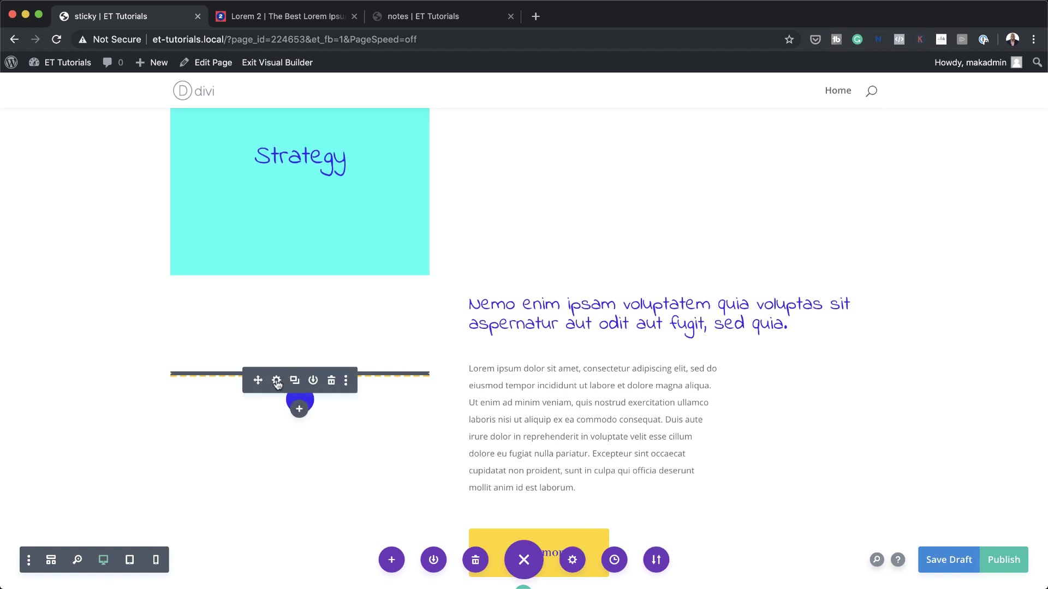
{"action": "left_click", "coordinate": [277, 381]}
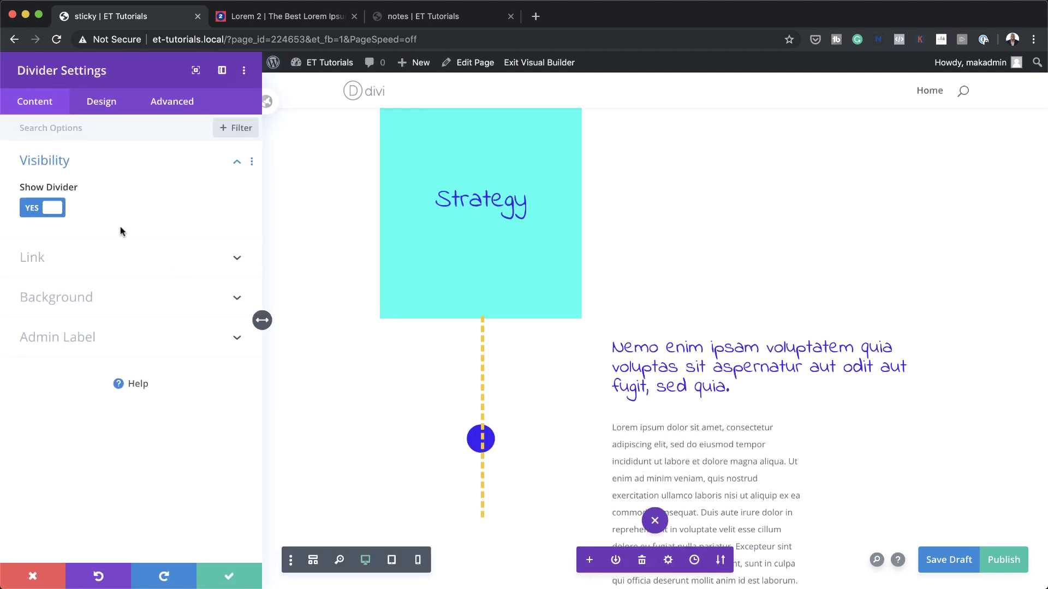
{"action": "left_click", "coordinate": [95, 112]}
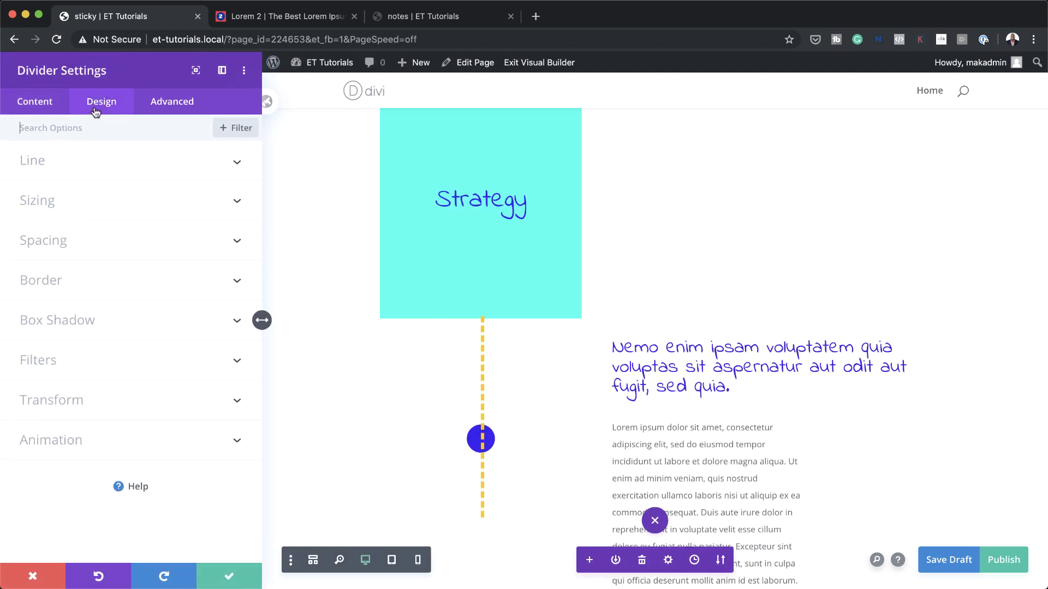
{"action": "left_click", "coordinate": [55, 167]}
{"action": "left_click", "coordinate": [32, 218]}
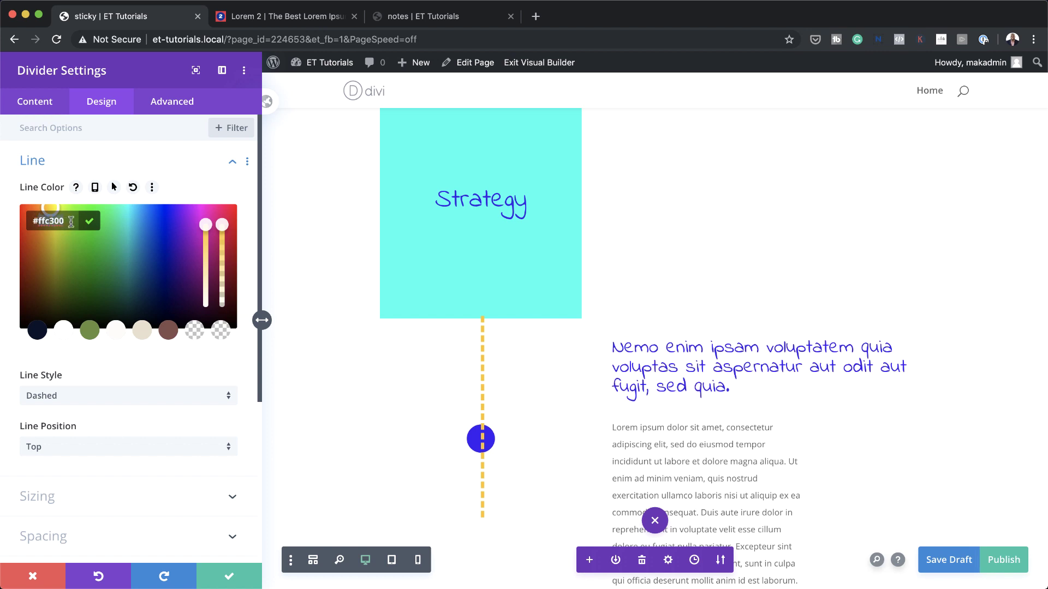
{"action": "key", "text": "super+a"}
{"action": "type", "text": "#00e0c2"}
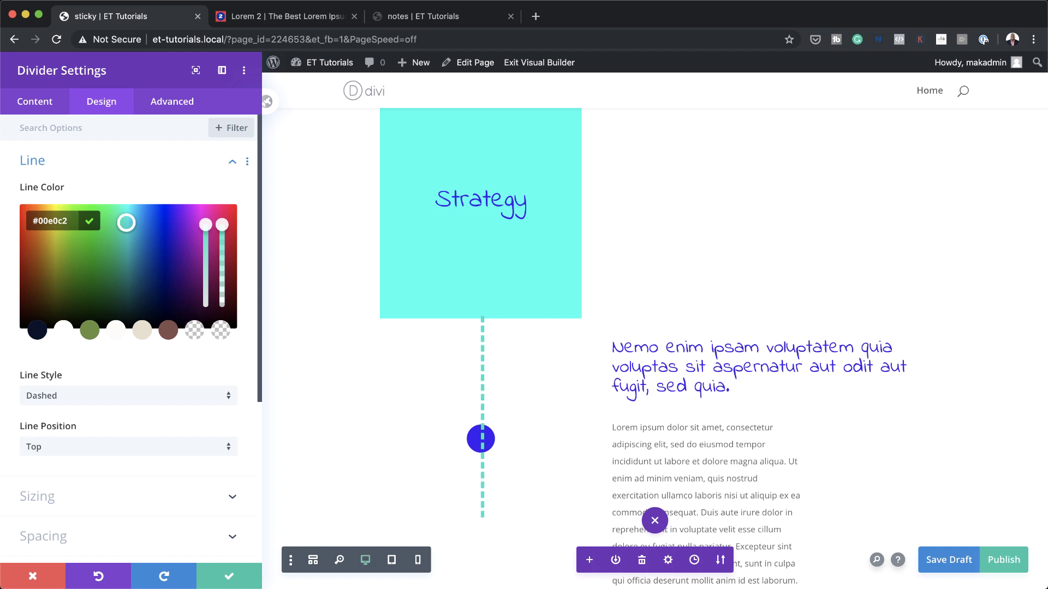
Save the Strategy row's divider, then set the background color of its Learn more button to #00ffee and save the button.
{"action": "left_click", "coordinate": [228, 577]}
{"action": "scroll", "coordinate": [409, 376], "scroll_direction": "down", "scroll_amount": 5}
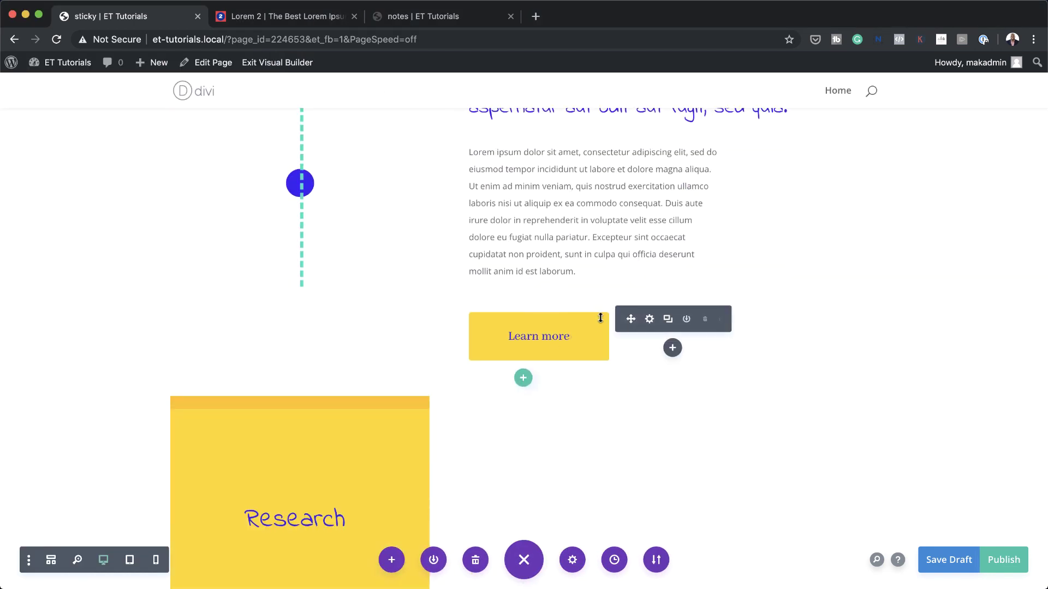
{"action": "left_click", "coordinate": [649, 320]}
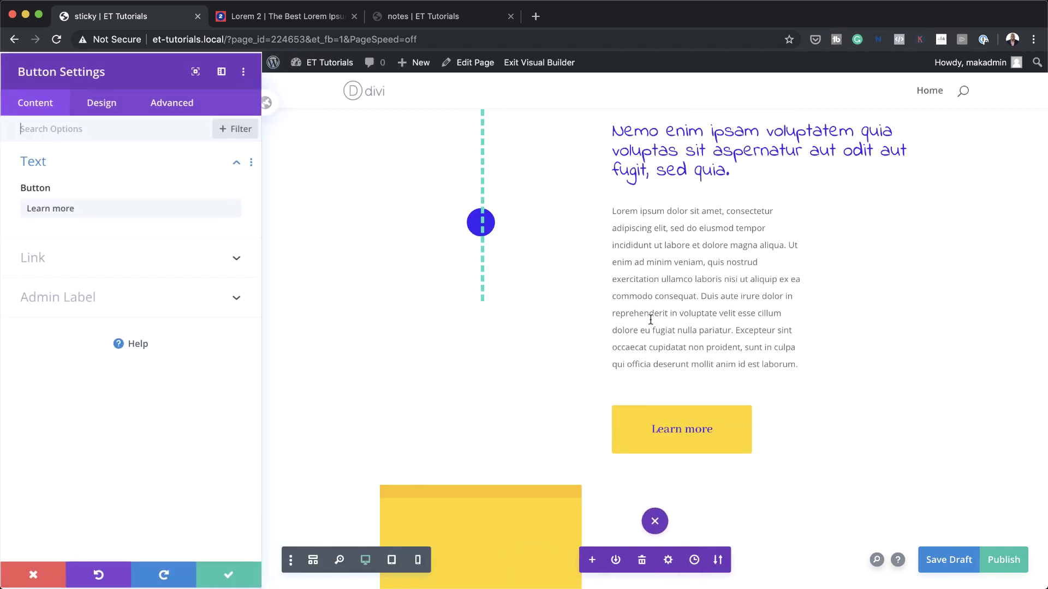
{"action": "left_click", "coordinate": [101, 111]}
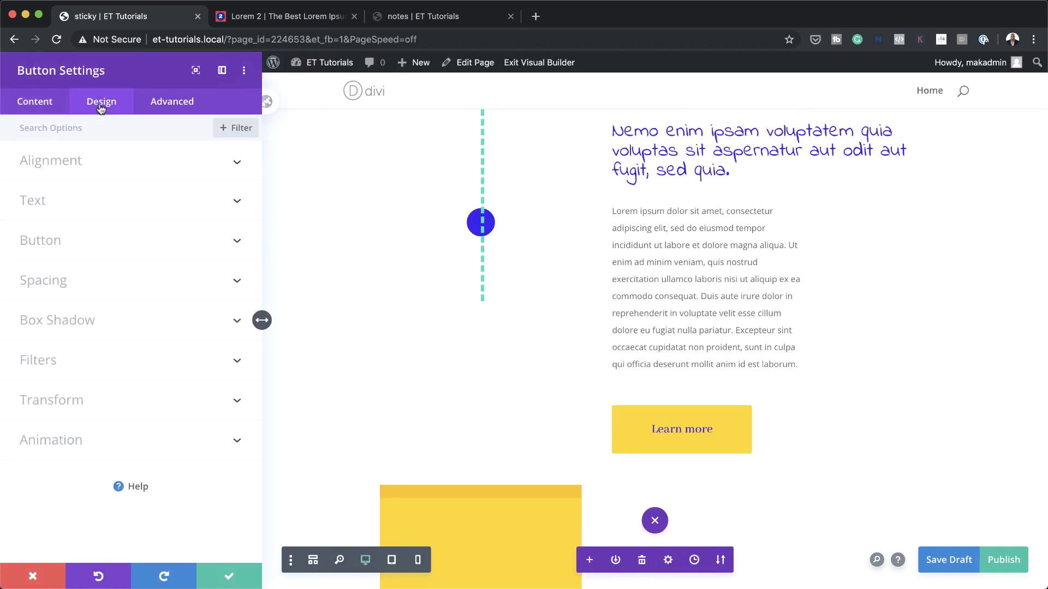
{"action": "left_click", "coordinate": [46, 244]}
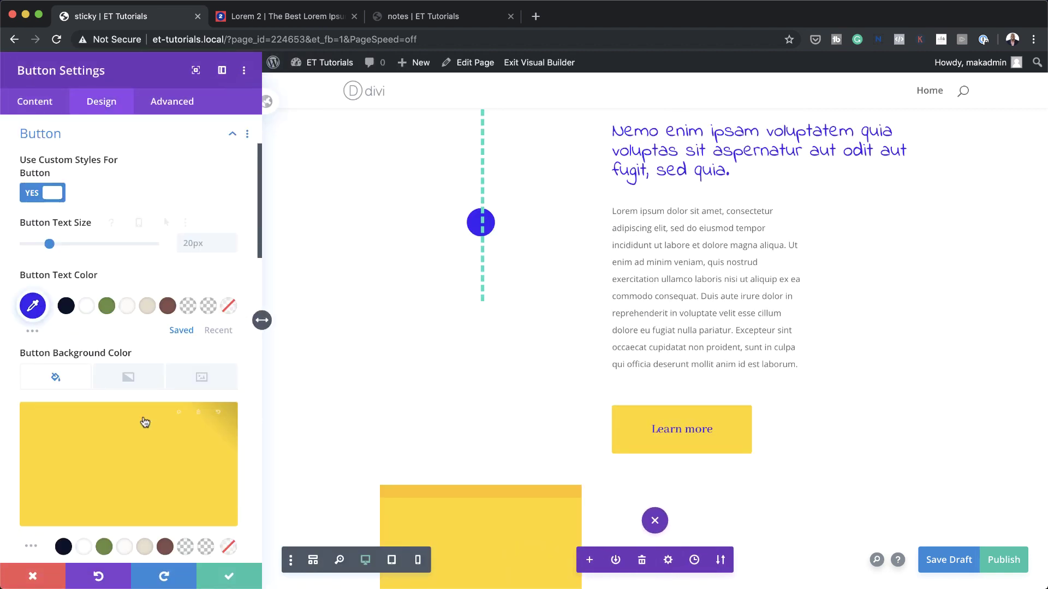
{"action": "left_click", "coordinate": [103, 440]}
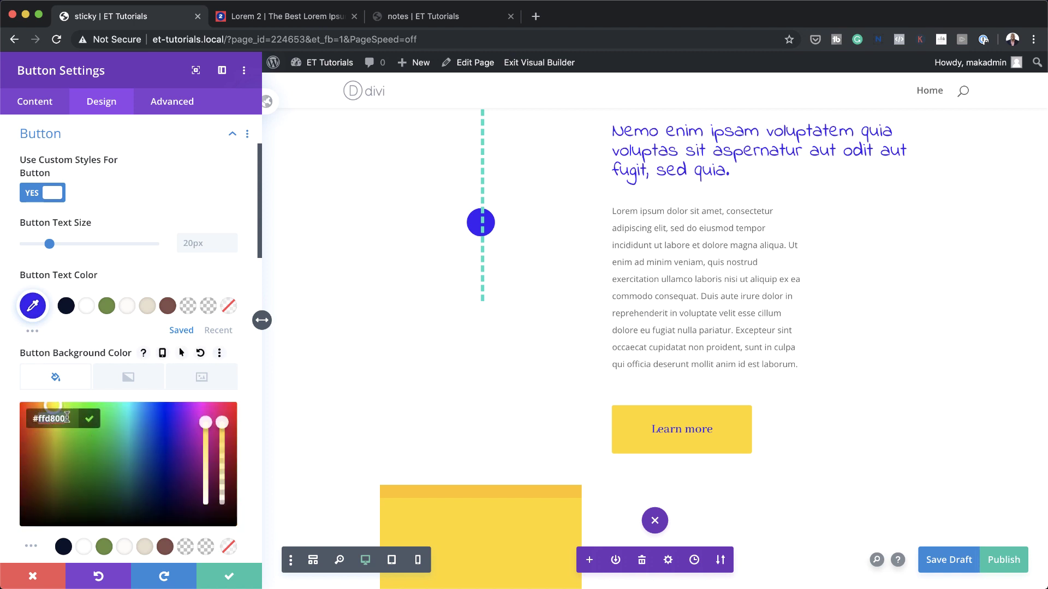
{"action": "key", "text": "super+a"}
{"action": "type", "text": "#00ffee"}
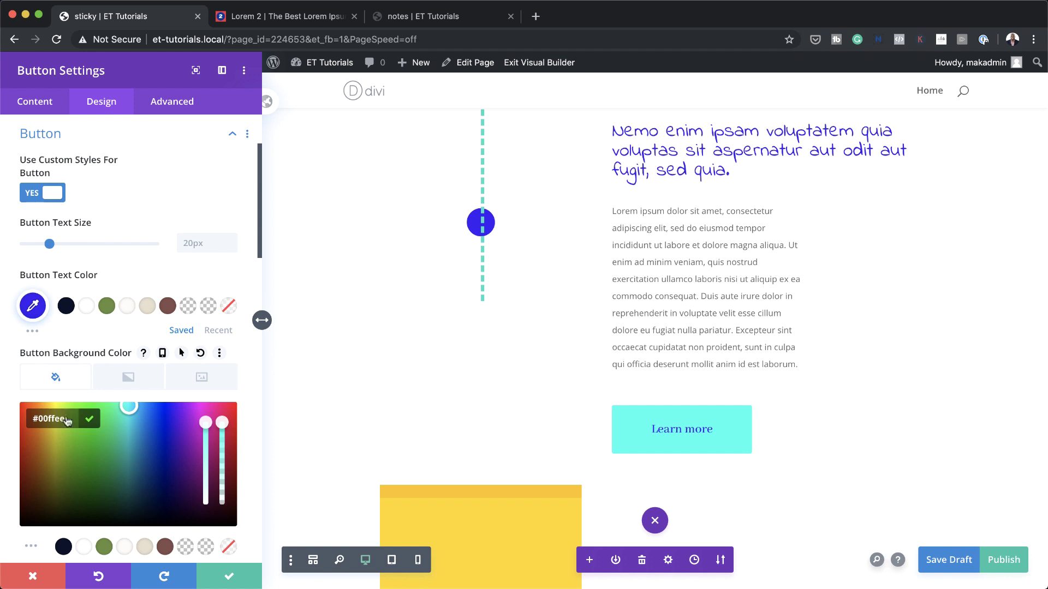
{"action": "scroll", "coordinate": [666, 388], "scroll_direction": "up", "scroll_amount": 3}
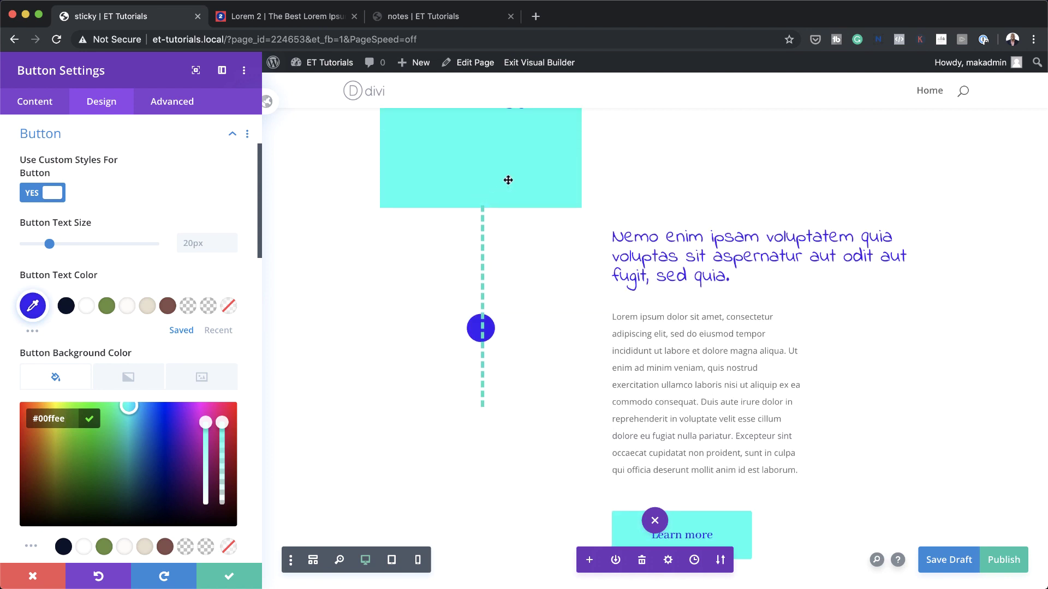
{"action": "scroll", "coordinate": [562, 299], "scroll_direction": "up", "scroll_amount": 3}
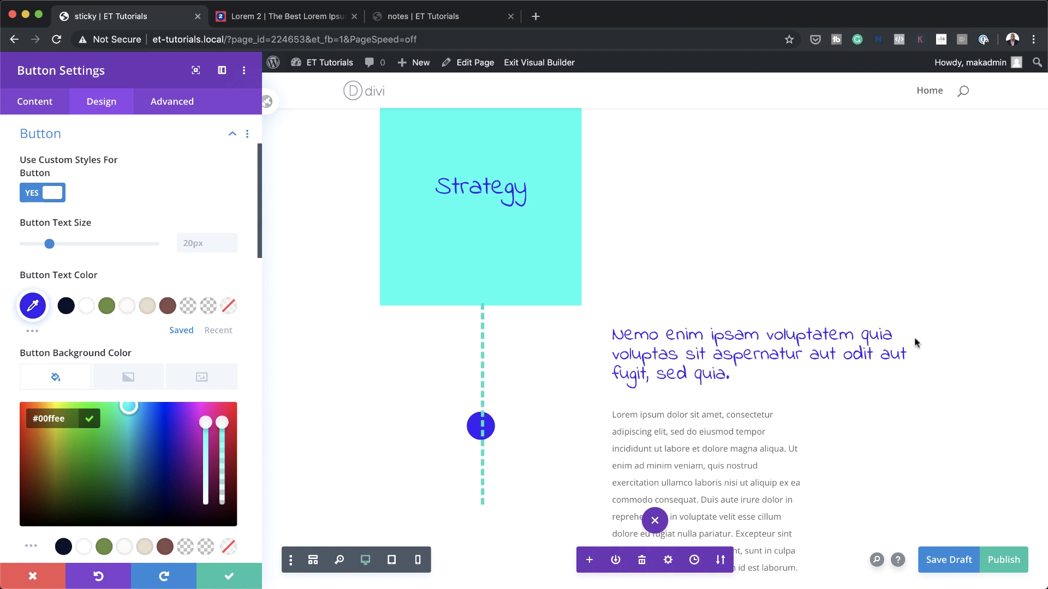
{"action": "left_click", "coordinate": [229, 577]}
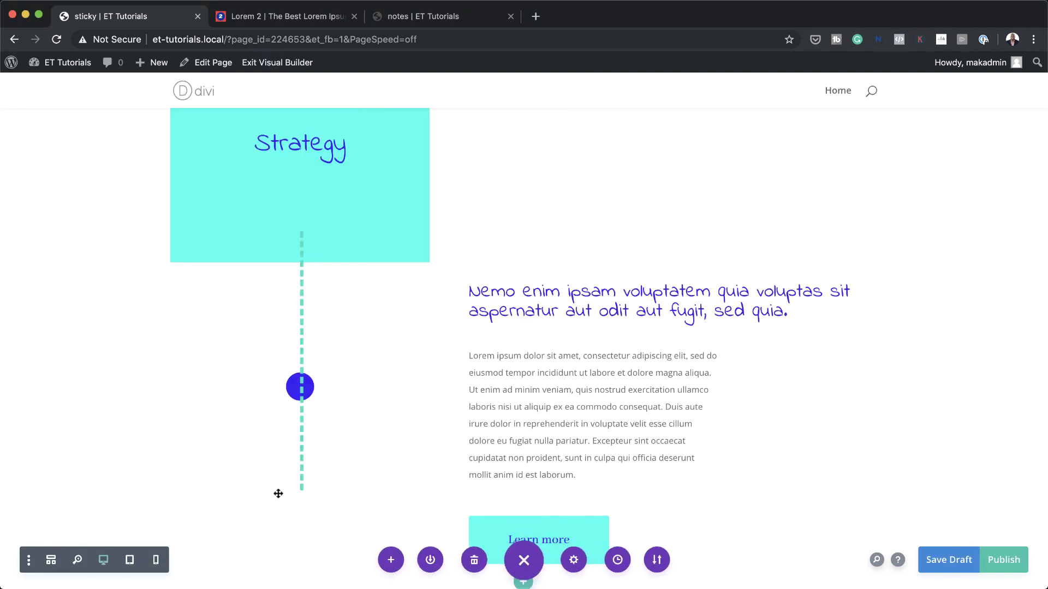
Review the colors and layout of the Research, Strategy and Action sticky note rows across the page.
{"action": "scroll", "coordinate": [295, 469], "scroll_direction": "down", "scroll_amount": 8}
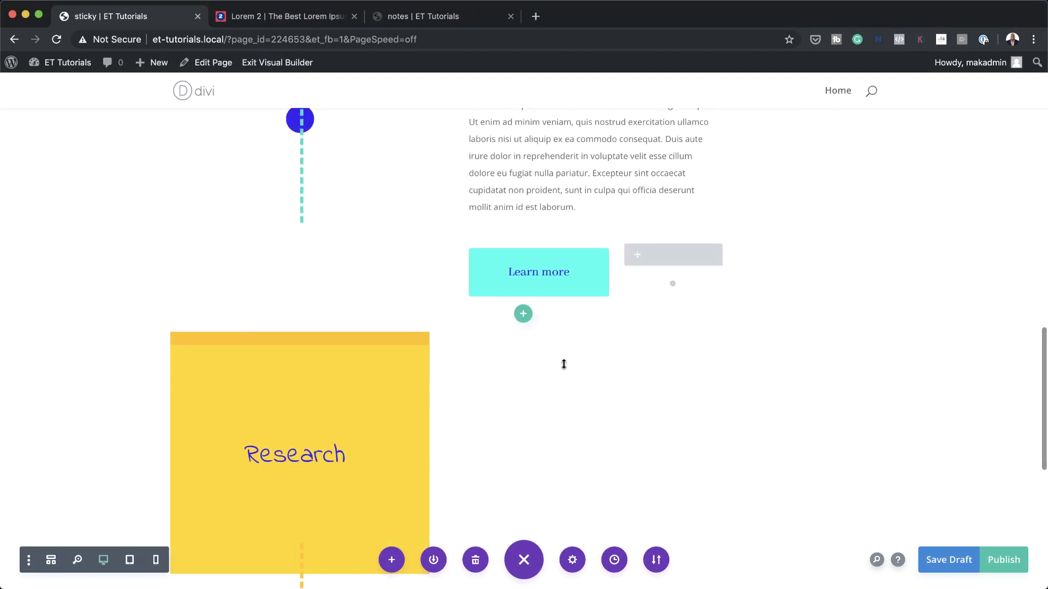
{"action": "scroll", "coordinate": [322, 482], "scroll_direction": "down", "scroll_amount": 5}
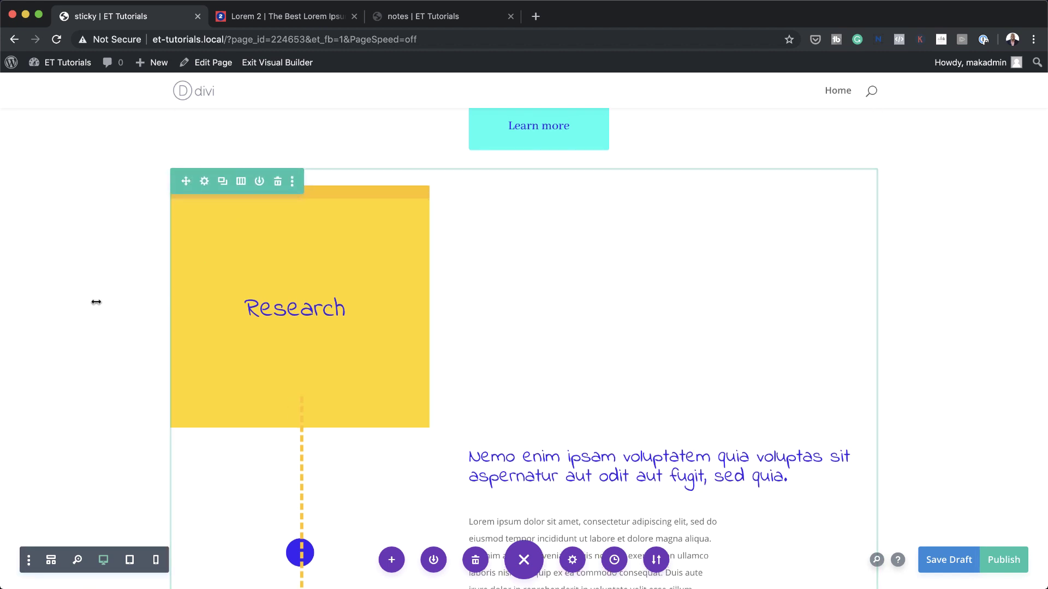
{"action": "scroll", "coordinate": [91, 309], "scroll_direction": "down", "scroll_amount": 5}
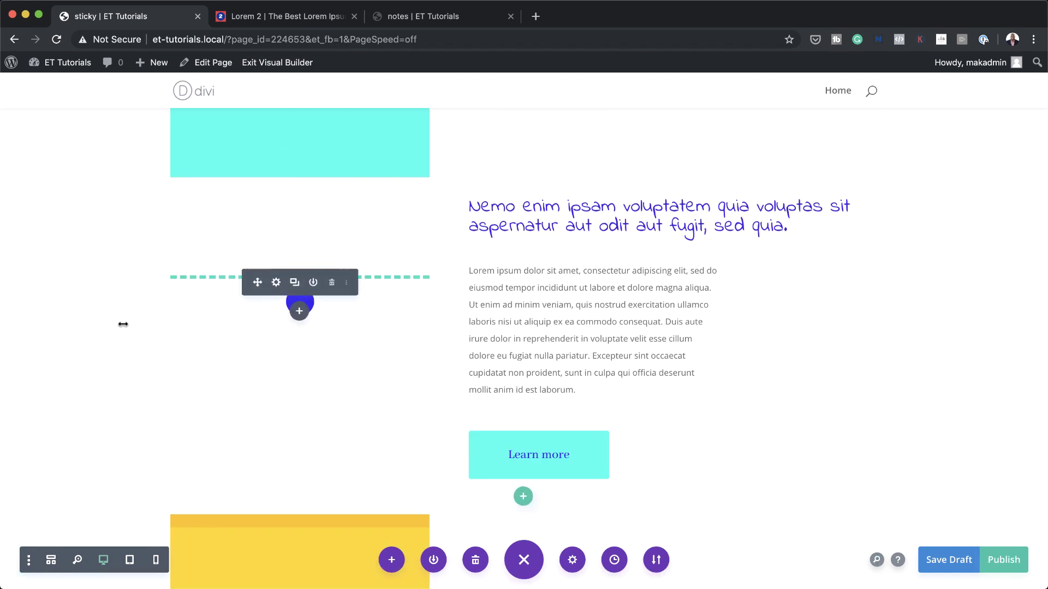
{"action": "scroll", "coordinate": [208, 393], "scroll_direction": "up", "scroll_amount": 3}
{"action": "scroll", "coordinate": [141, 398], "scroll_direction": "down", "scroll_amount": 3}
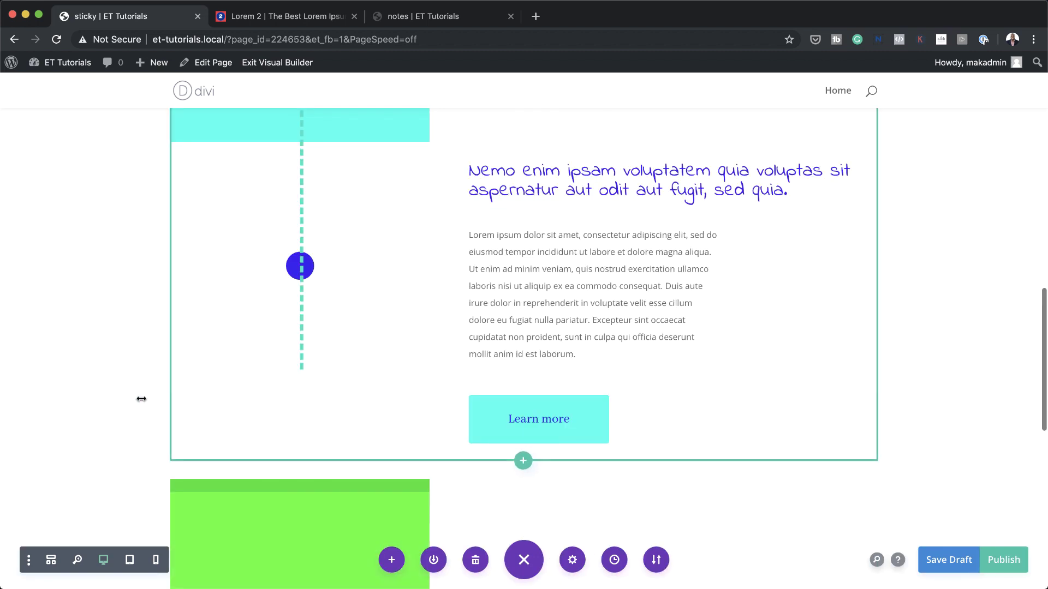
{"action": "scroll", "coordinate": [113, 389], "scroll_direction": "up", "scroll_amount": 5}
{"action": "scroll", "coordinate": [113, 390], "scroll_direction": "down", "scroll_amount": 10}
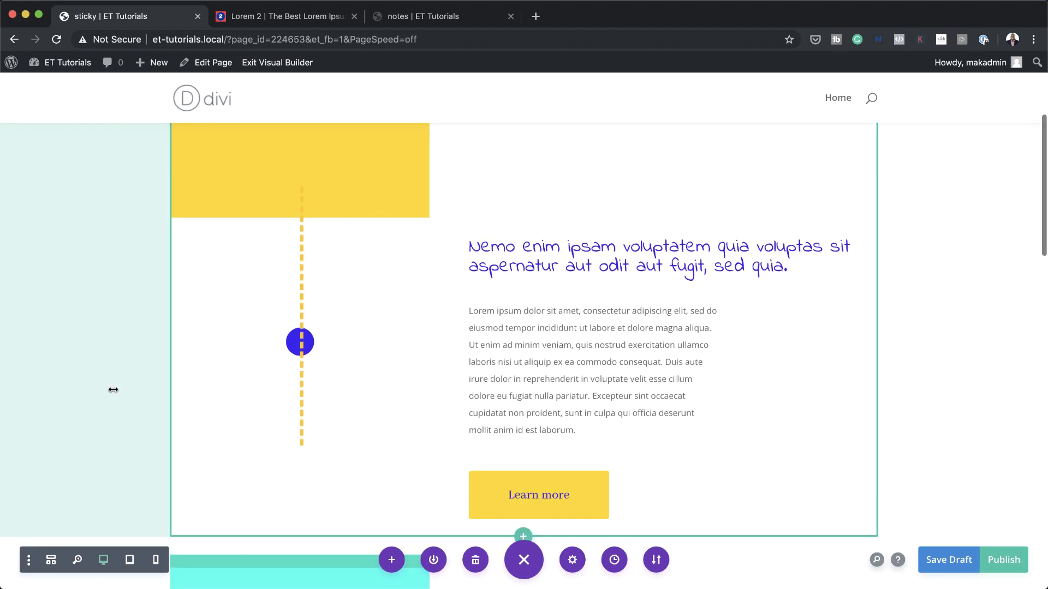
{"action": "scroll", "coordinate": [113, 390], "scroll_direction": "down", "scroll_amount": 4}
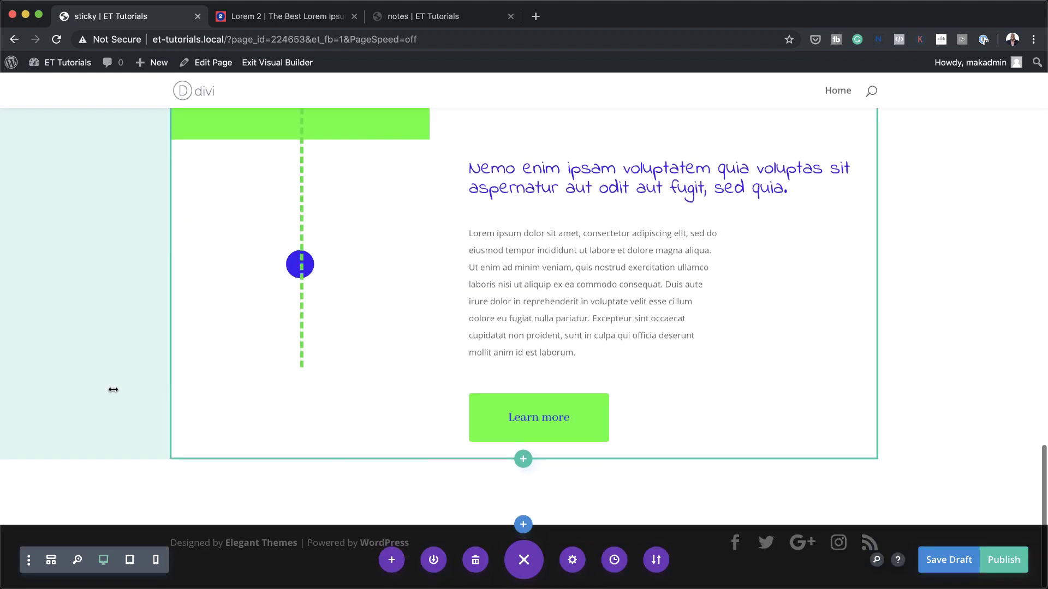
{"action": "scroll", "coordinate": [114, 387], "scroll_direction": "up", "scroll_amount": 6}
{"action": "scroll", "coordinate": [114, 387], "scroll_direction": "up", "scroll_amount": 1}
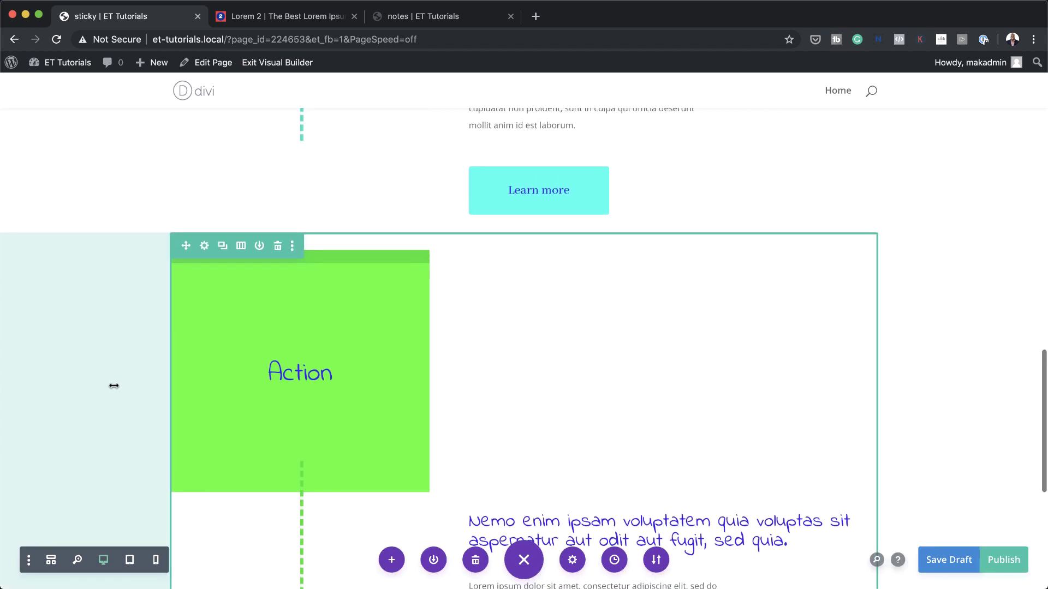
{"action": "scroll", "coordinate": [113, 380], "scroll_direction": "up", "scroll_amount": 8}
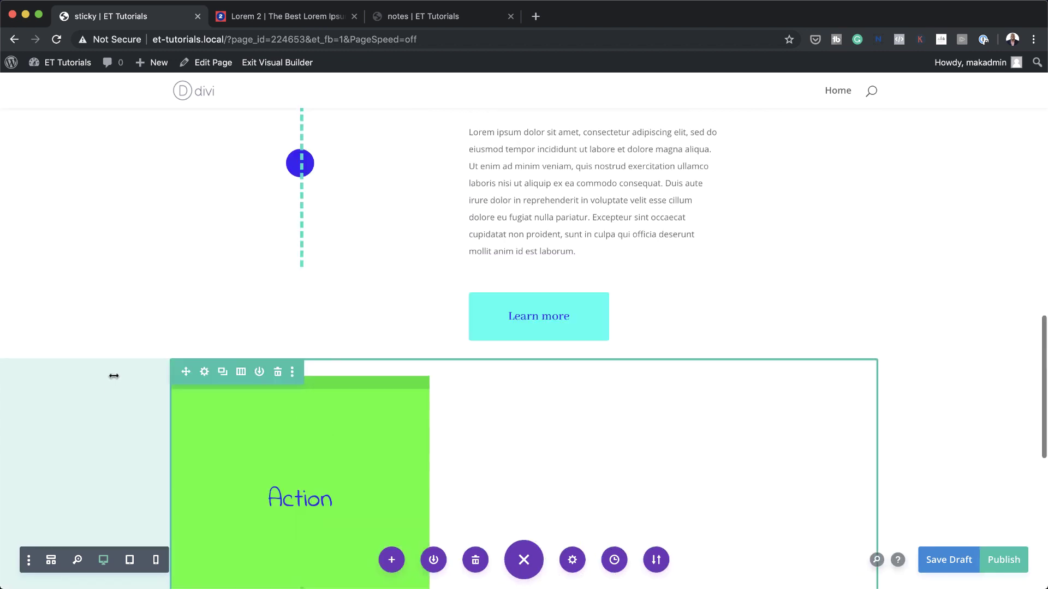
{"action": "scroll", "coordinate": [114, 376], "scroll_direction": "up", "scroll_amount": 1}
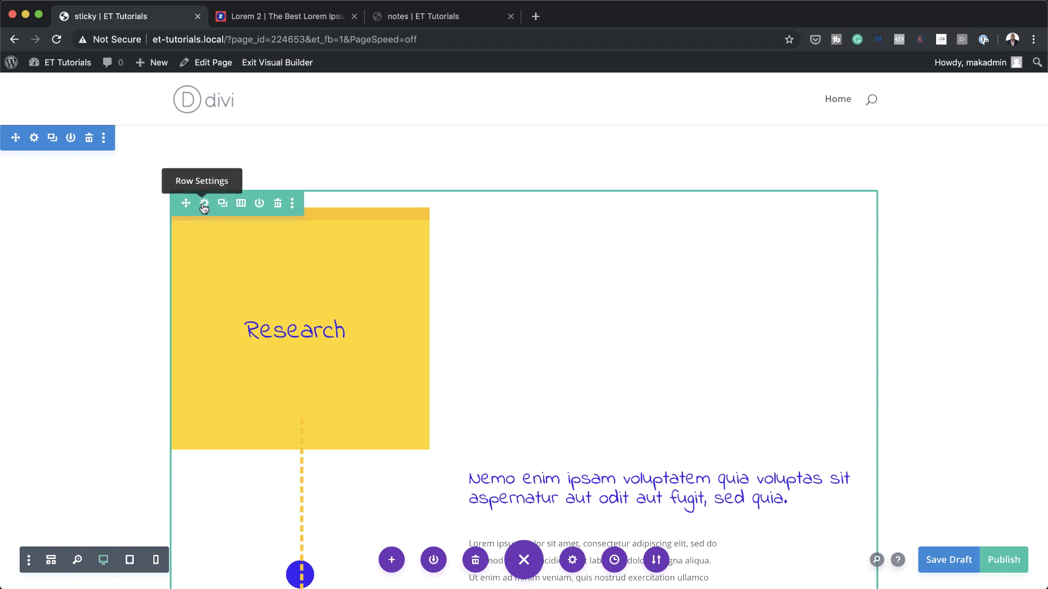
Set the Research row's width to 80% and its max height to 397px.
{"action": "left_click", "coordinate": [203, 205]}
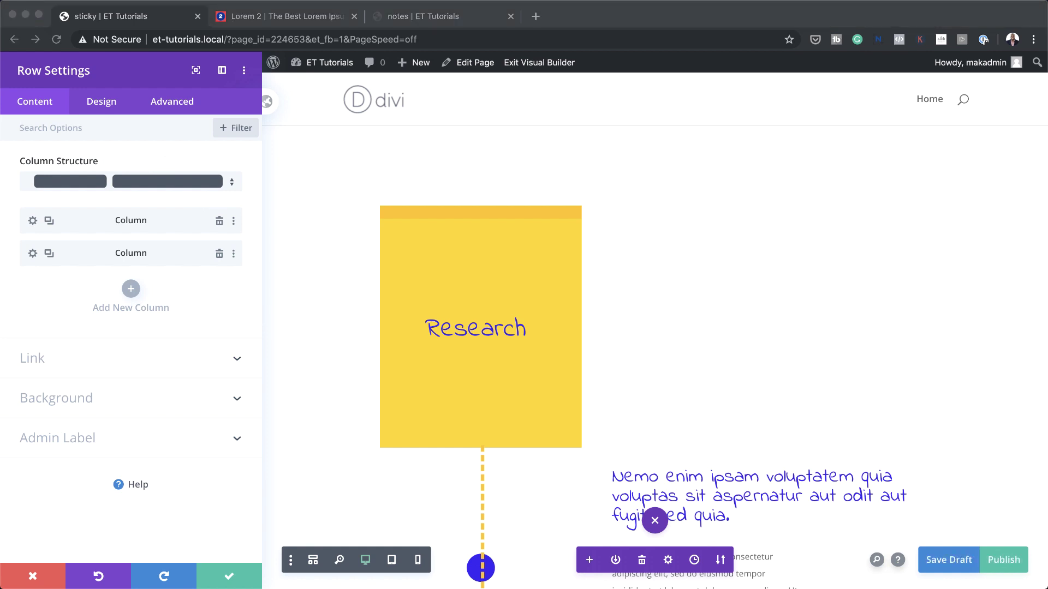
{"action": "left_click", "coordinate": [109, 105]}
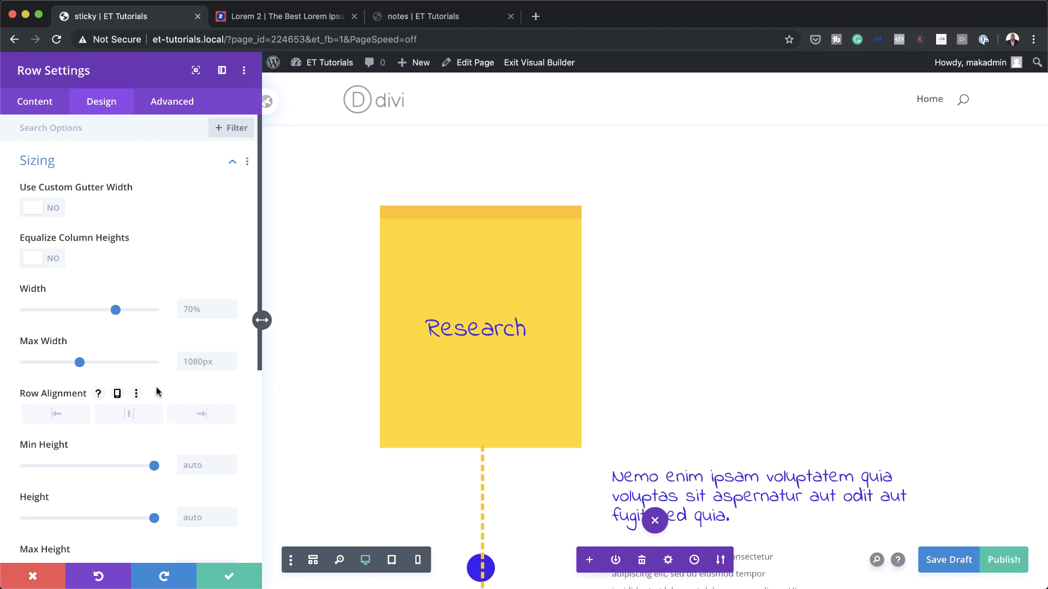
{"action": "scroll", "coordinate": [157, 388], "scroll_direction": "down", "scroll_amount": 3}
{"action": "left_click", "coordinate": [207, 488]}
{"action": "type", "text": "397px"}
{"action": "scroll", "coordinate": [396, 404], "scroll_direction": "down", "scroll_amount": 6}
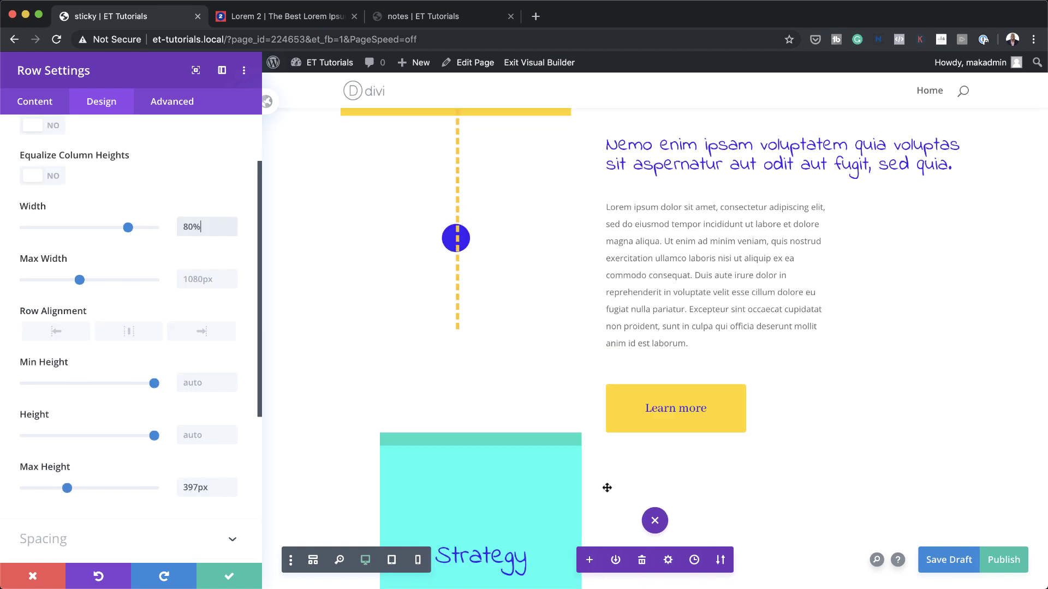
Enable hover options for the Research row's max height and open the hover value for editing.
{"action": "mouse_move", "coordinate": [145, 480]}
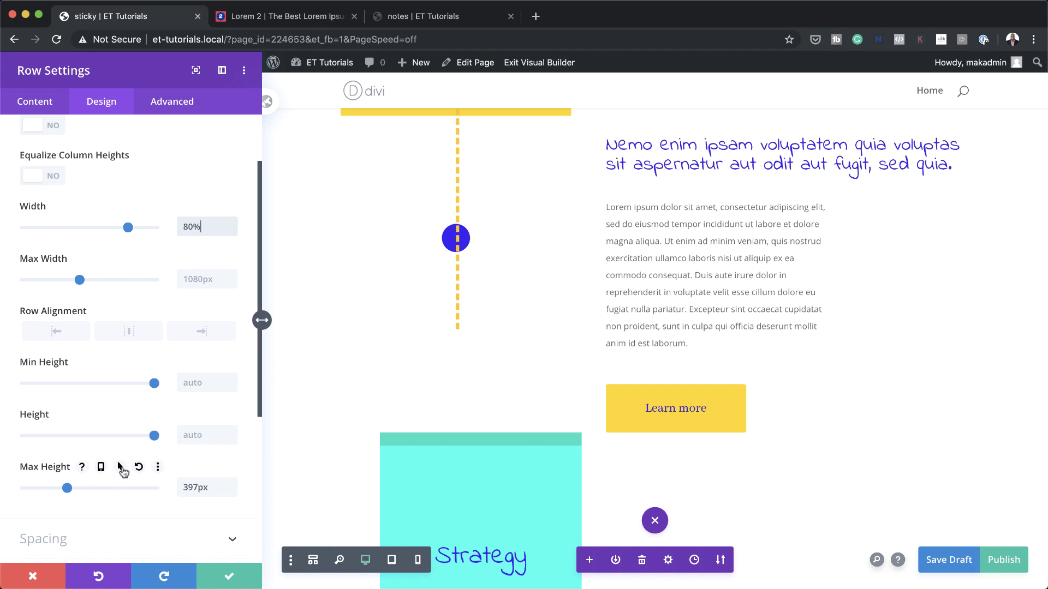
{"action": "left_click", "coordinate": [121, 468]}
{"action": "left_click", "coordinate": [178, 494]}
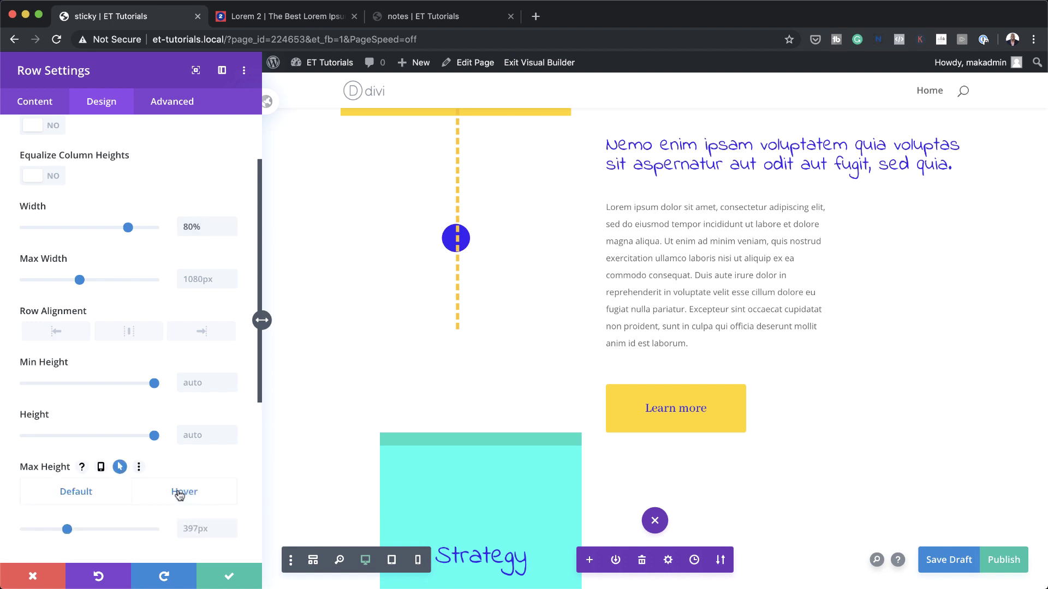
{"action": "scroll", "coordinate": [178, 497], "scroll_direction": "down", "scroll_amount": 3}
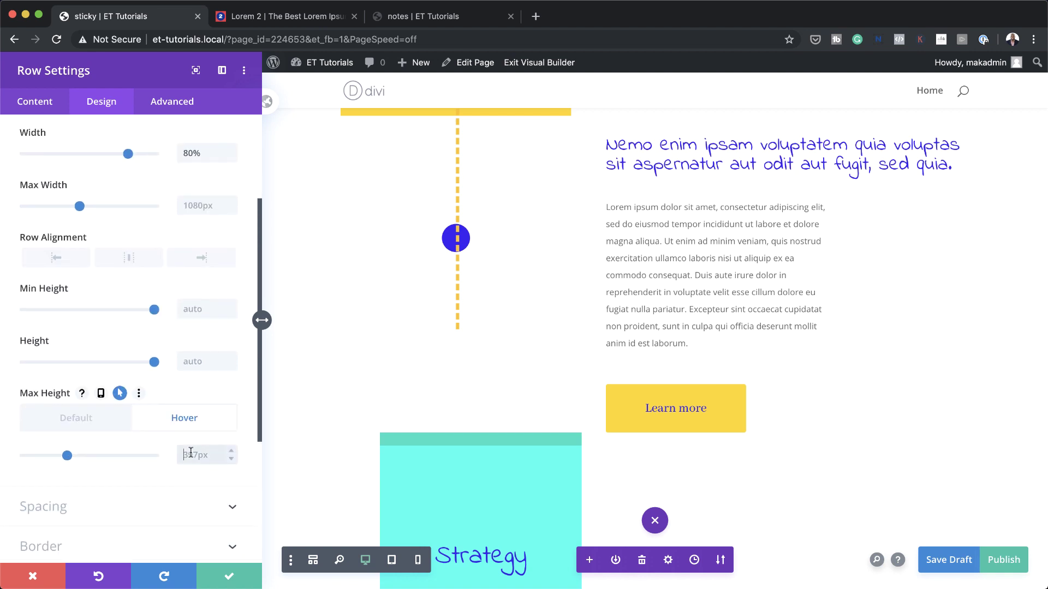
Set the Research row's horizontal and vertical overflow to Hidden and save the row.
{"action": "left_click", "coordinate": [183, 111]}
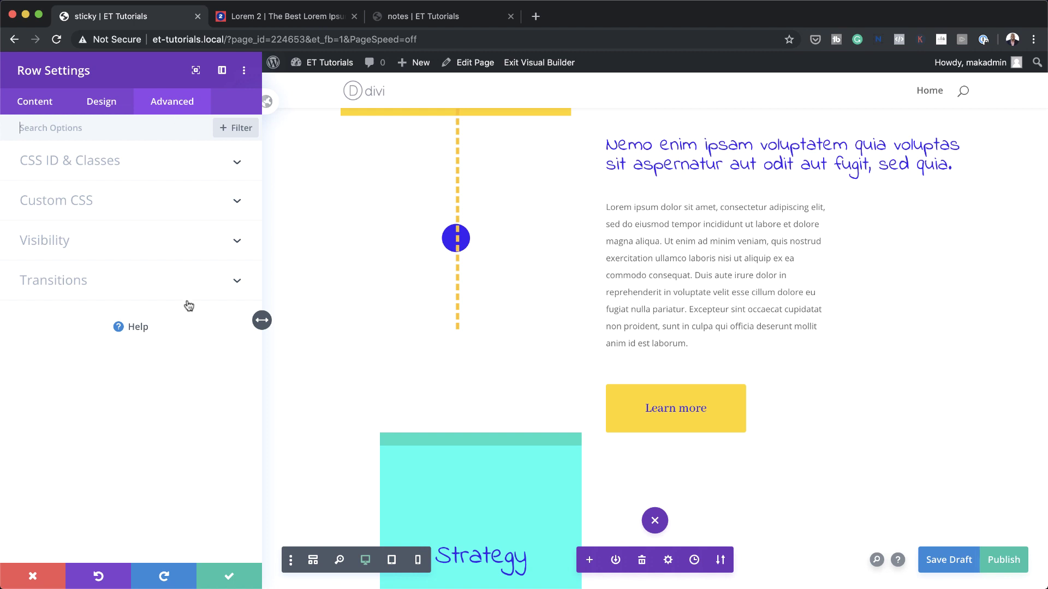
{"action": "left_click", "coordinate": [66, 242]}
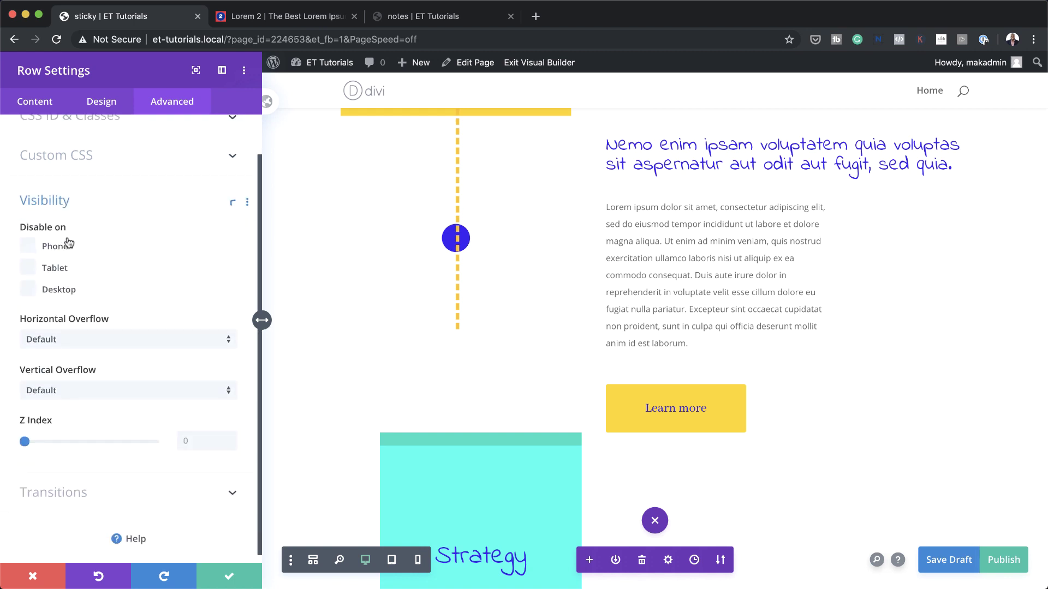
{"action": "left_click", "coordinate": [141, 334]}
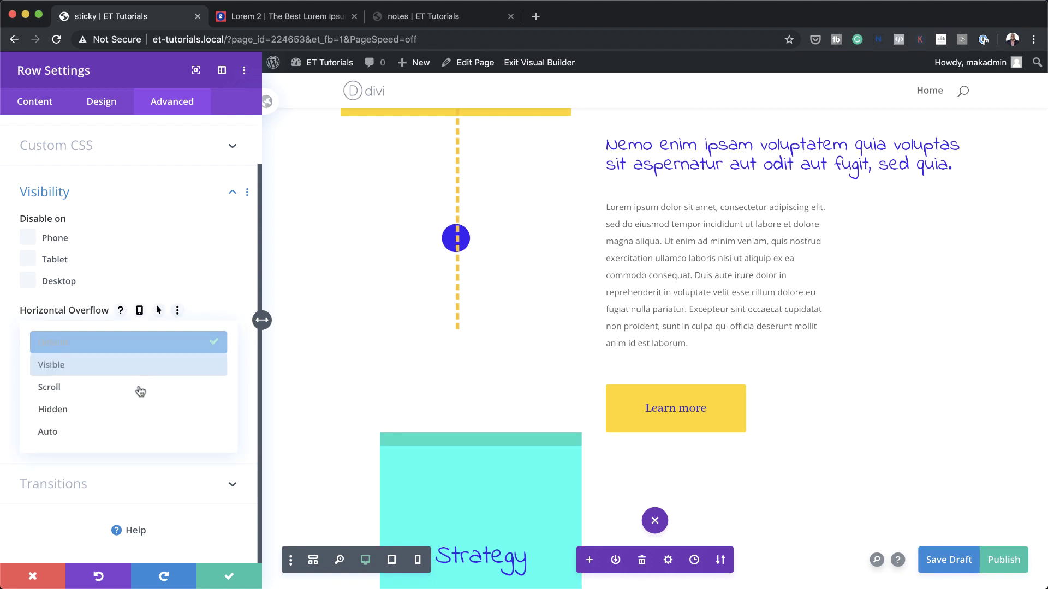
{"action": "left_click", "coordinate": [144, 412]}
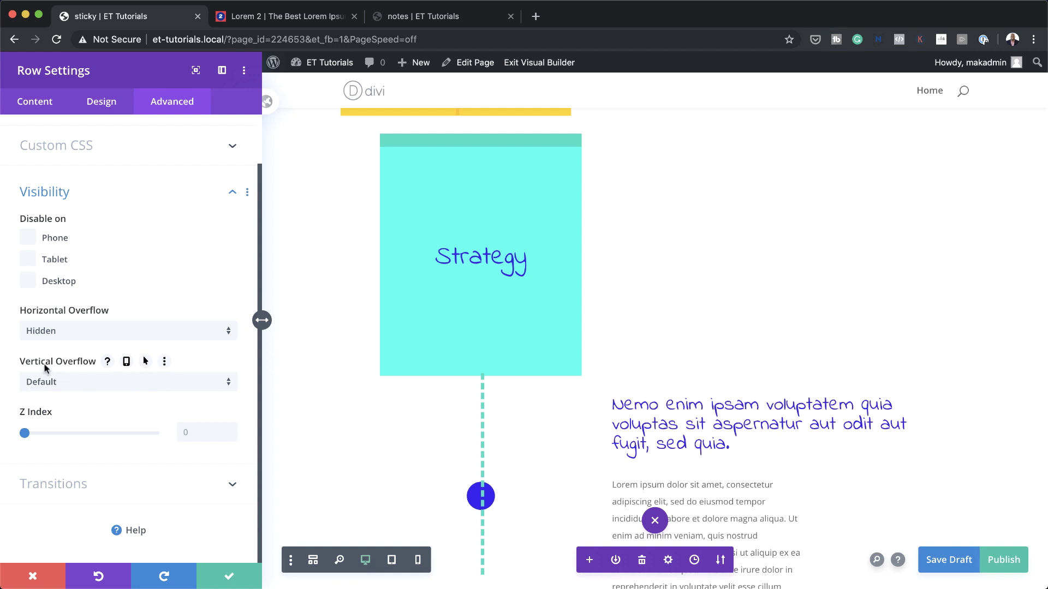
{"action": "left_click", "coordinate": [168, 383]}
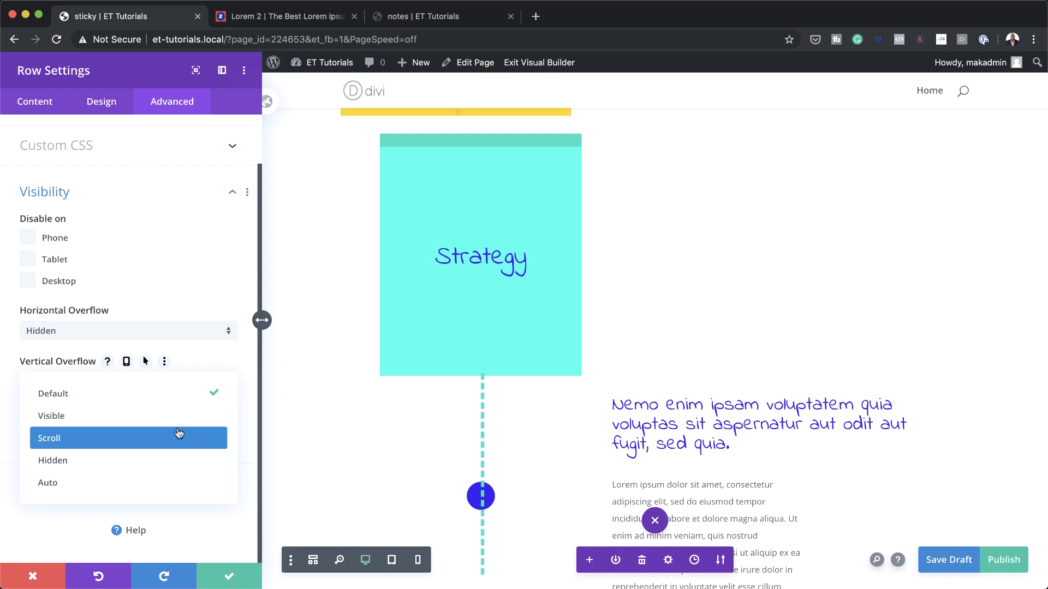
{"action": "left_click", "coordinate": [163, 463]}
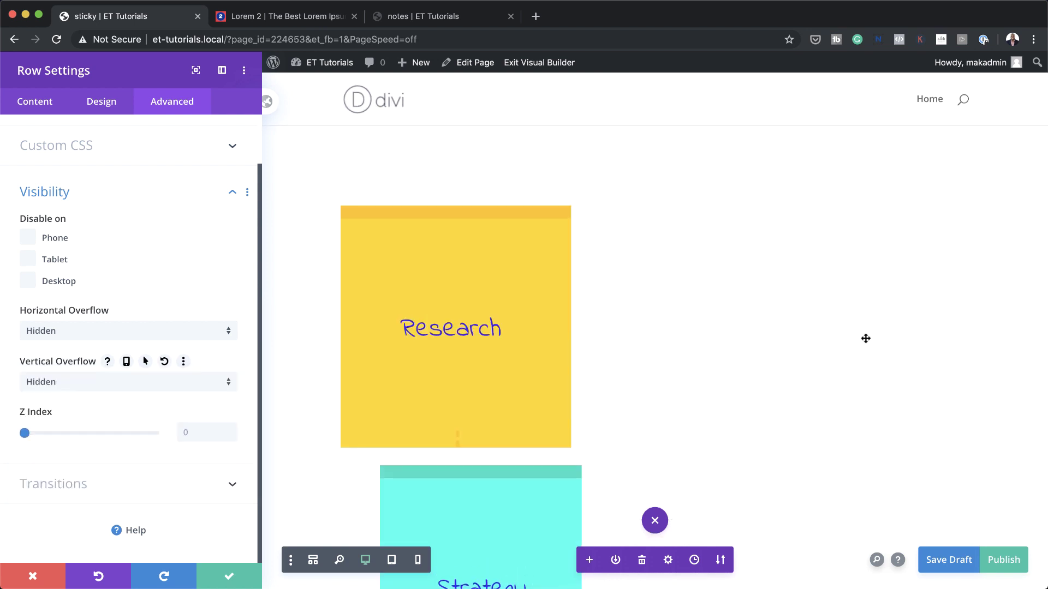
{"action": "scroll", "coordinate": [866, 339], "scroll_direction": "down", "scroll_amount": 1}
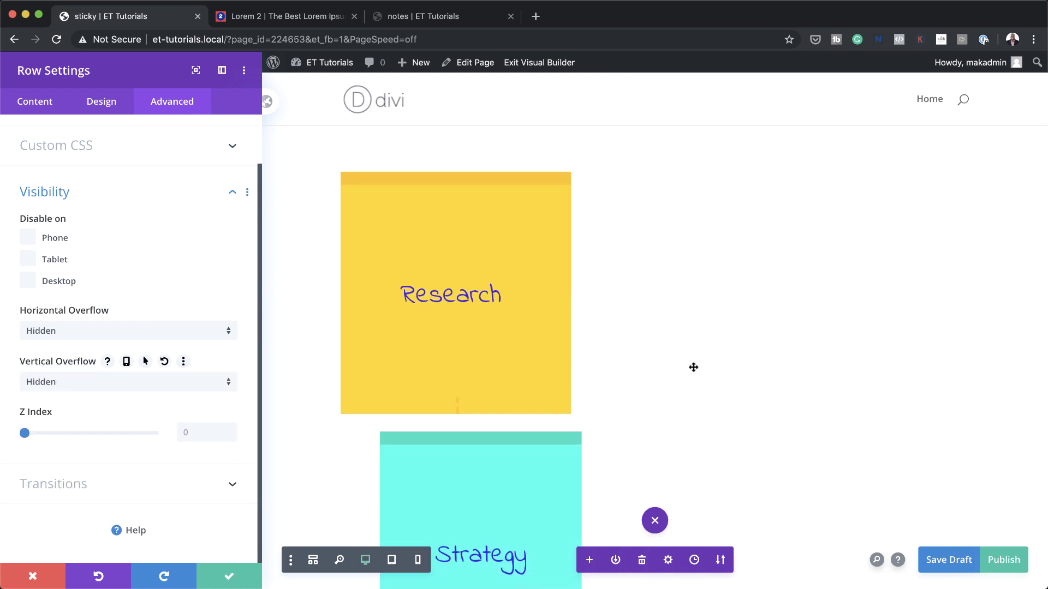
{"action": "left_click", "coordinate": [224, 574]}
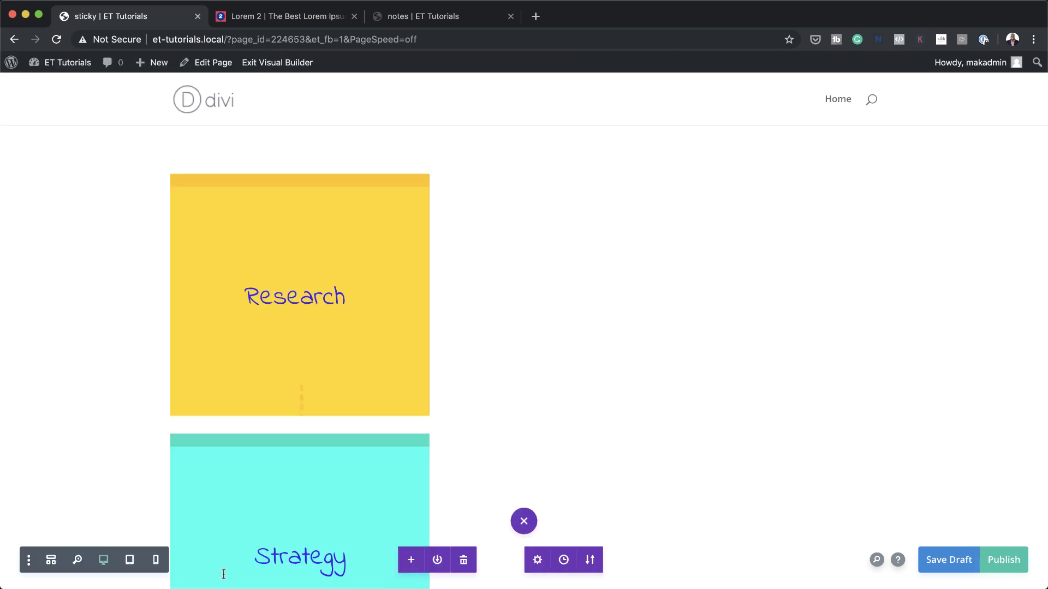
Move the notes page's browser tab to the first position and examine its collapsed sticky note rows.
{"action": "left_click_drag", "start_coordinate": [437, 15], "coordinate": [157, 14]}
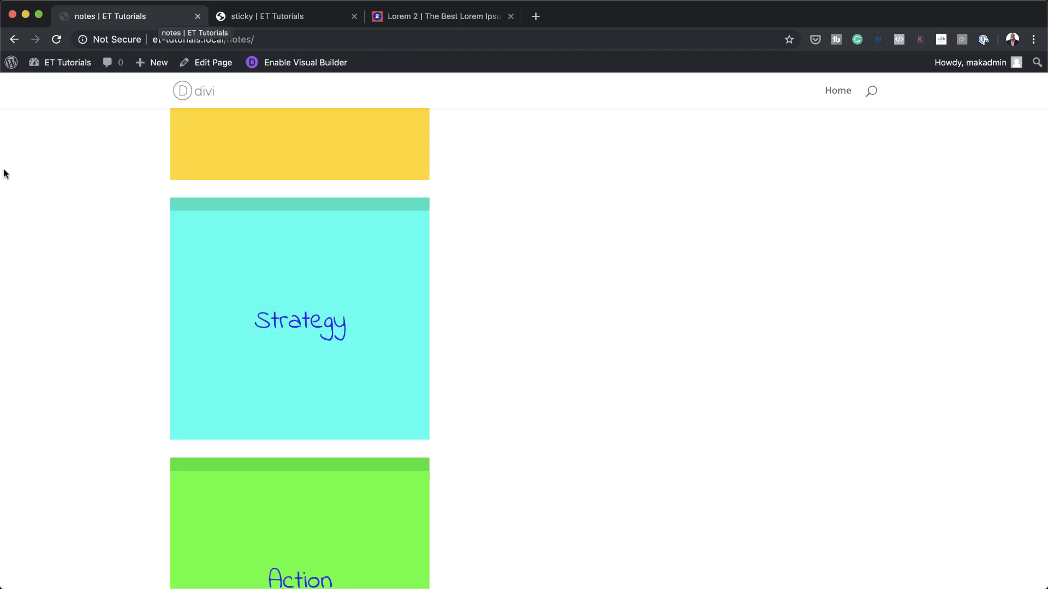
{"action": "scroll", "coordinate": [100, 236], "scroll_direction": "up", "scroll_amount": 5}
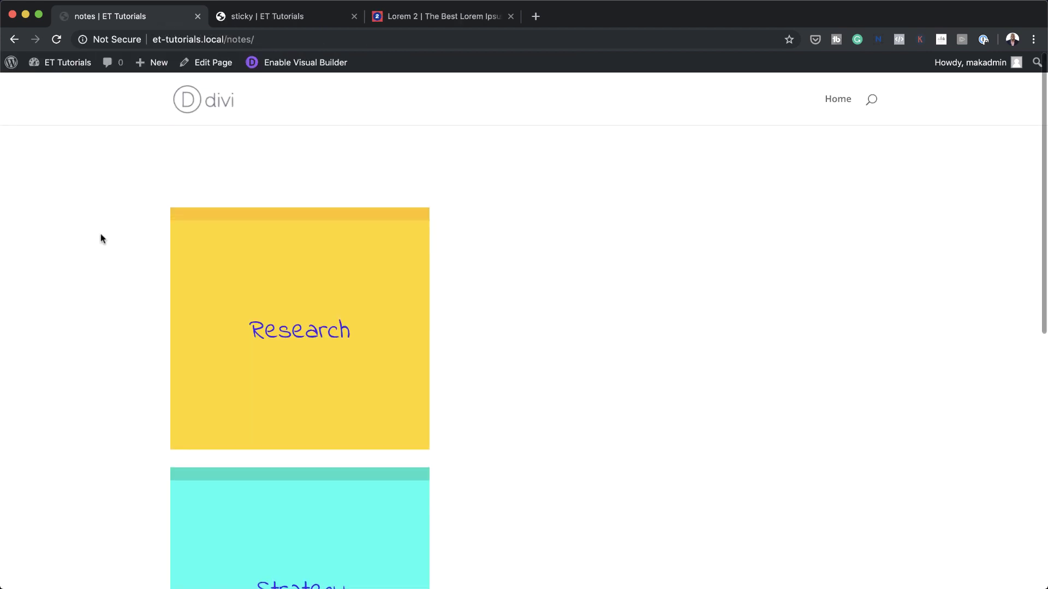
{"action": "scroll", "coordinate": [100, 234], "scroll_direction": "down", "scroll_amount": 7}
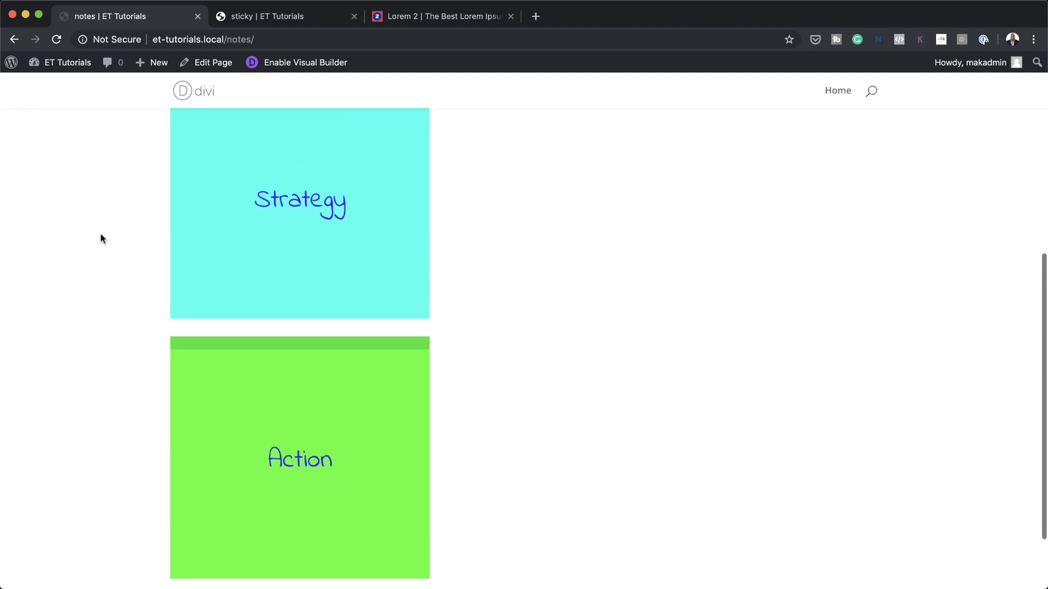
Examine how the Strategy and Action sticky note rows on the notes page expand on hover and collapse again.
{"action": "scroll", "coordinate": [100, 239], "scroll_direction": "up", "scroll_amount": 2}
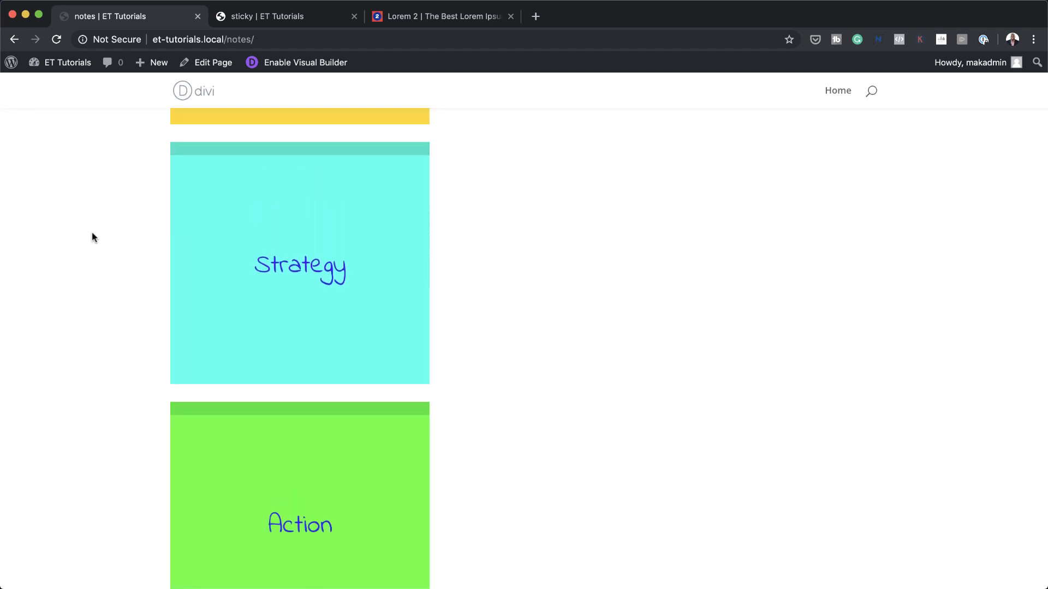
{"action": "scroll", "coordinate": [94, 238], "scroll_direction": "up", "scroll_amount": 3}
{"action": "scroll", "coordinate": [92, 236], "scroll_direction": "down", "scroll_amount": 2}
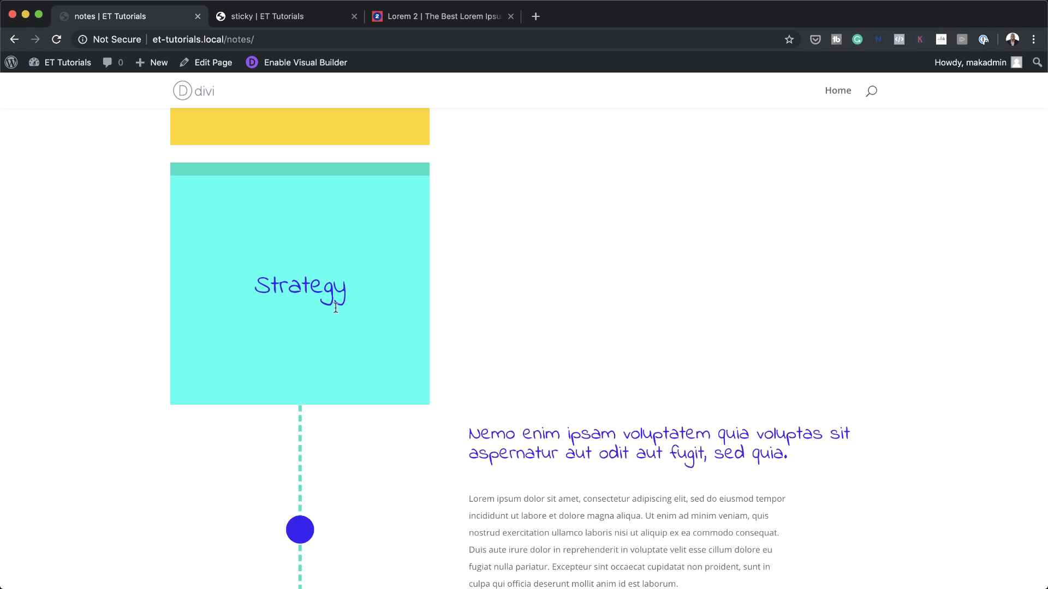
{"action": "scroll", "coordinate": [330, 295], "scroll_direction": "down", "scroll_amount": 4}
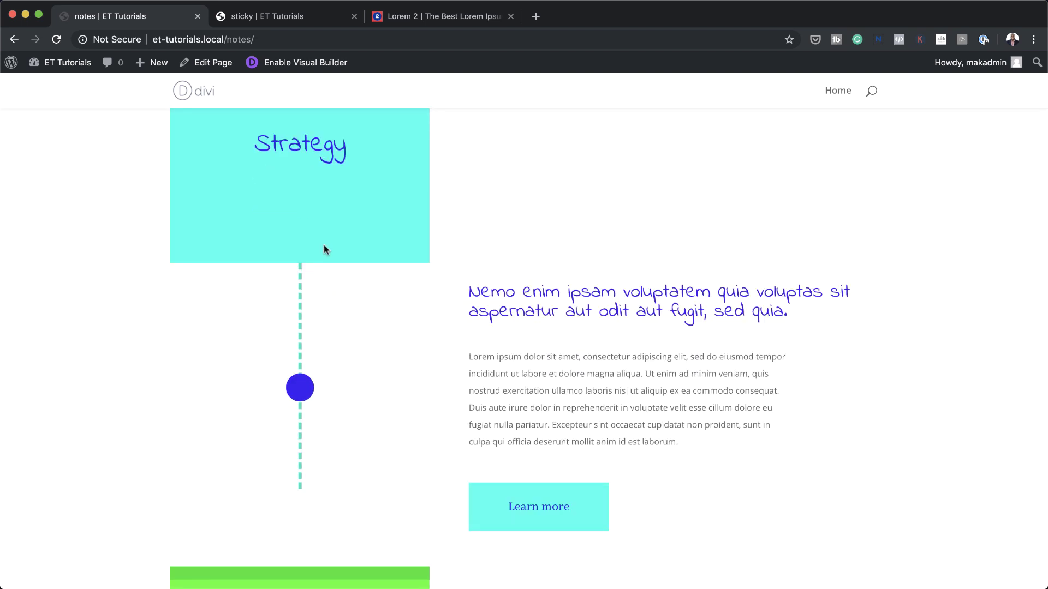
{"action": "scroll", "coordinate": [341, 281], "scroll_direction": "down", "scroll_amount": 2}
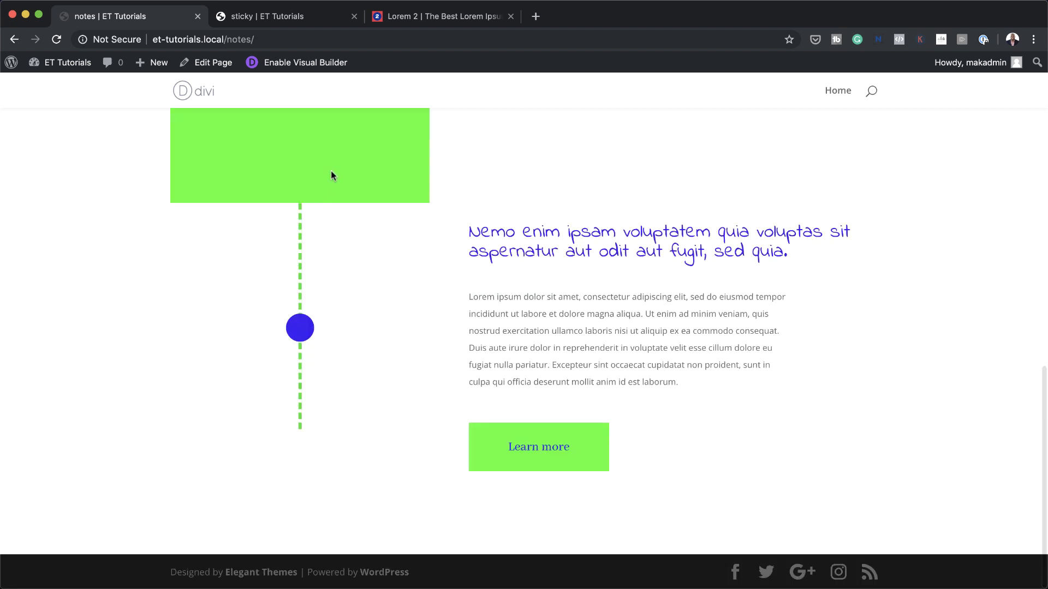
{"action": "scroll", "coordinate": [339, 186], "scroll_direction": "up", "scroll_amount": 2}
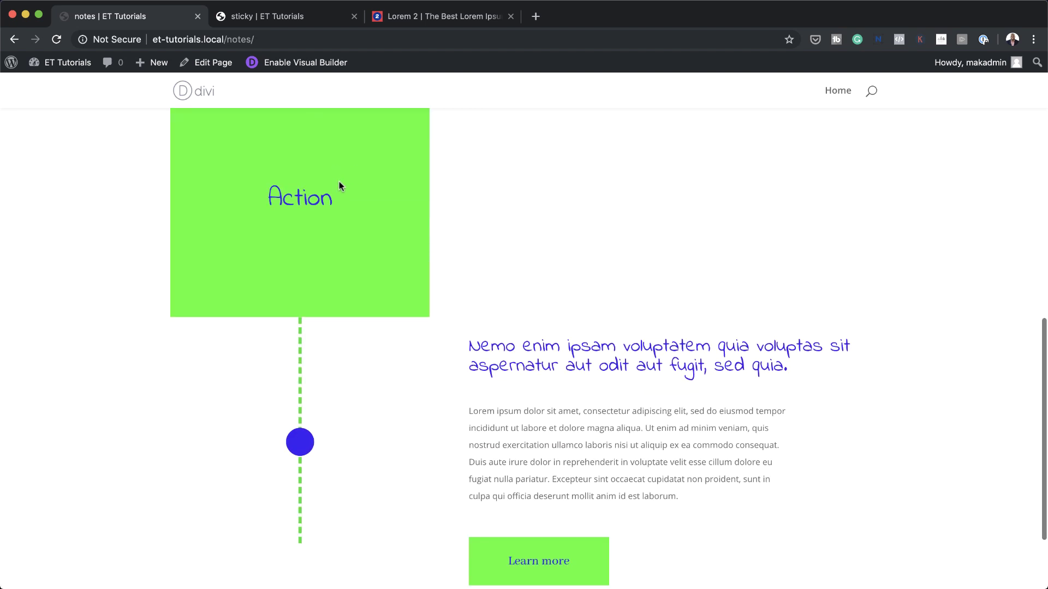
{"action": "scroll", "coordinate": [103, 222], "scroll_direction": "down", "scroll_amount": 2}
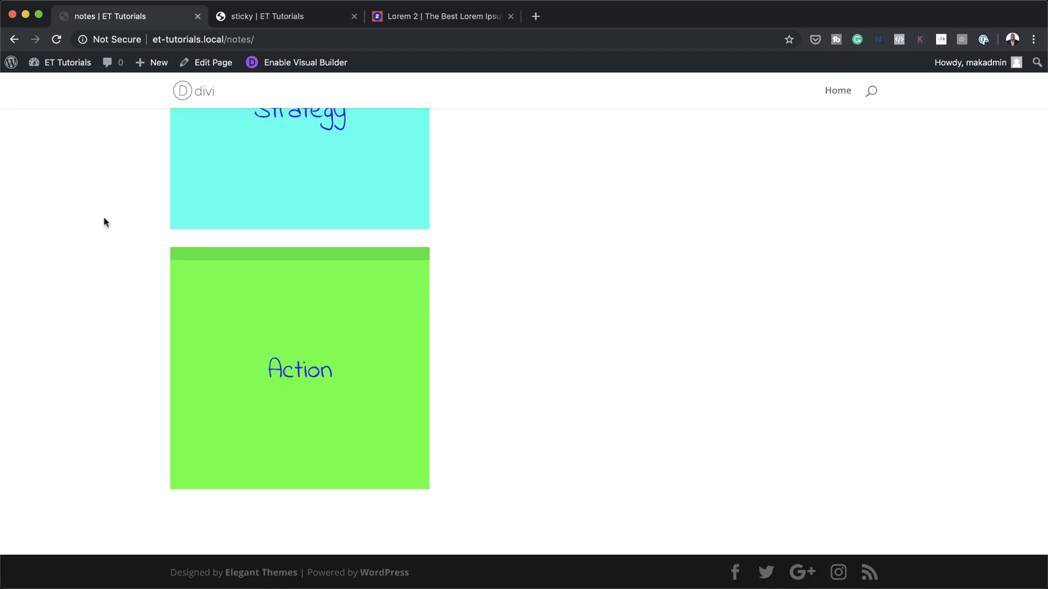